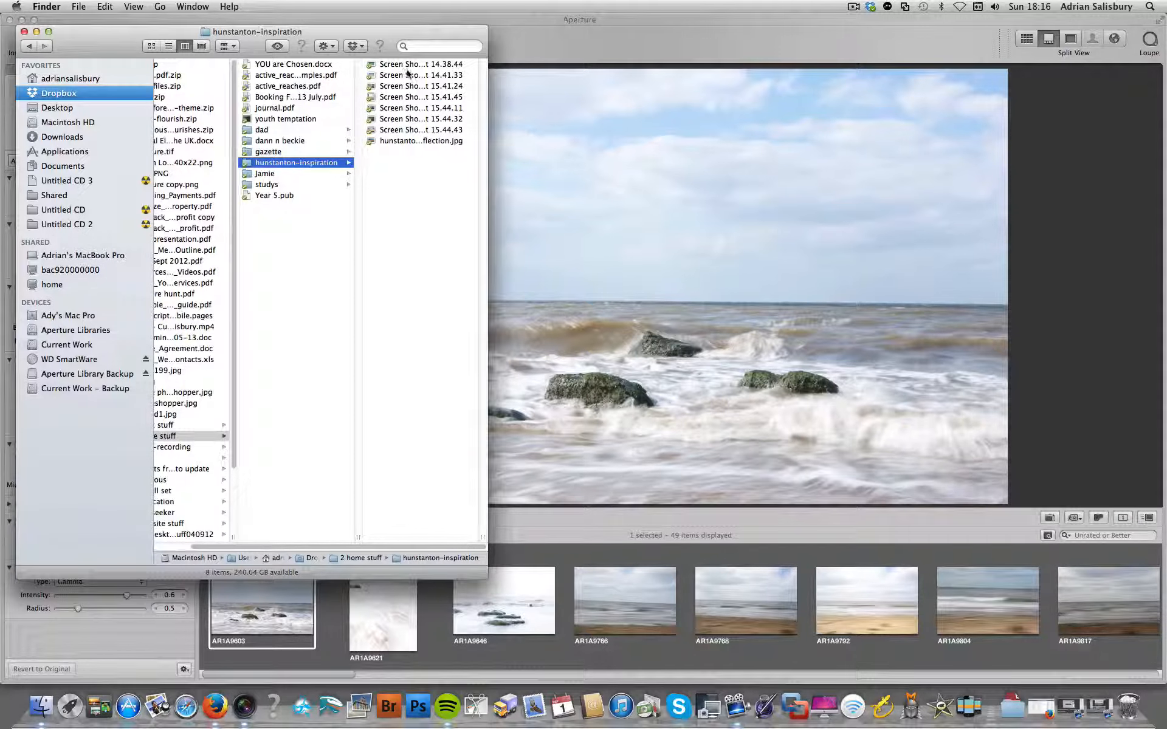
- Preview the hunstanton-inspiration images from Screen Shot 15.44.11 through hunstanton-reflection.jpg
{"action": "left_click", "coordinate": [407, 75]}
{"action": "left_click", "coordinate": [312, 108]}
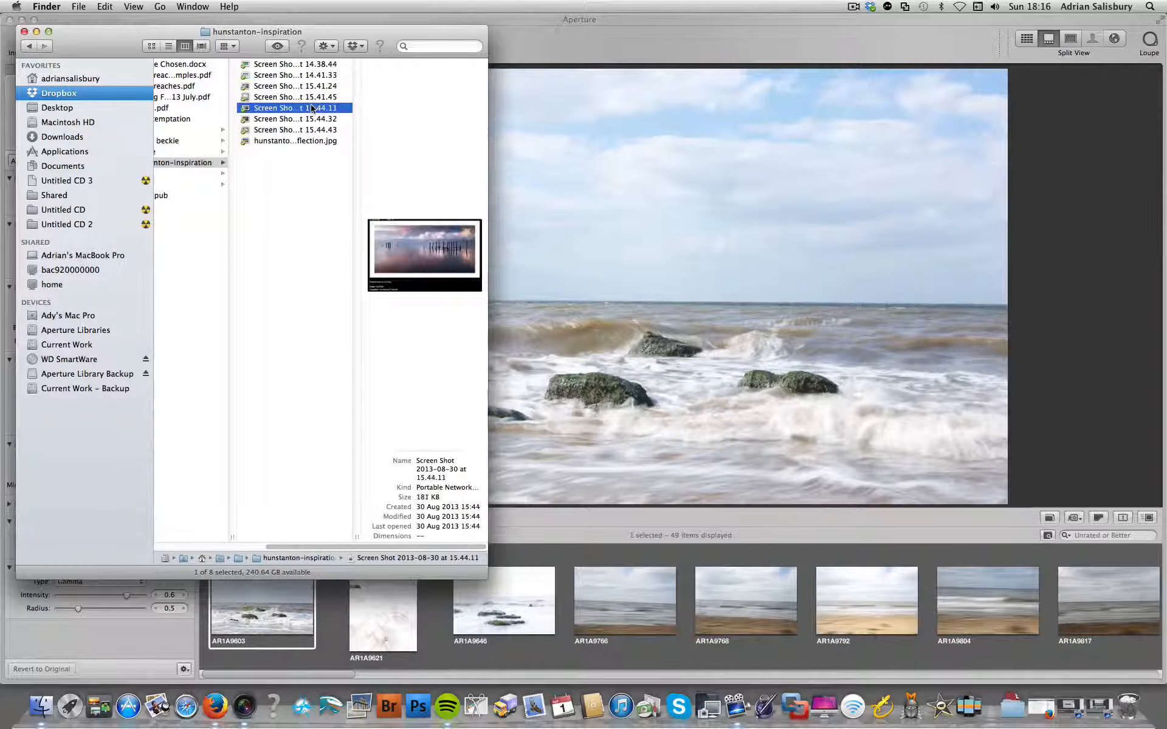
{"action": "key", "text": "space"}
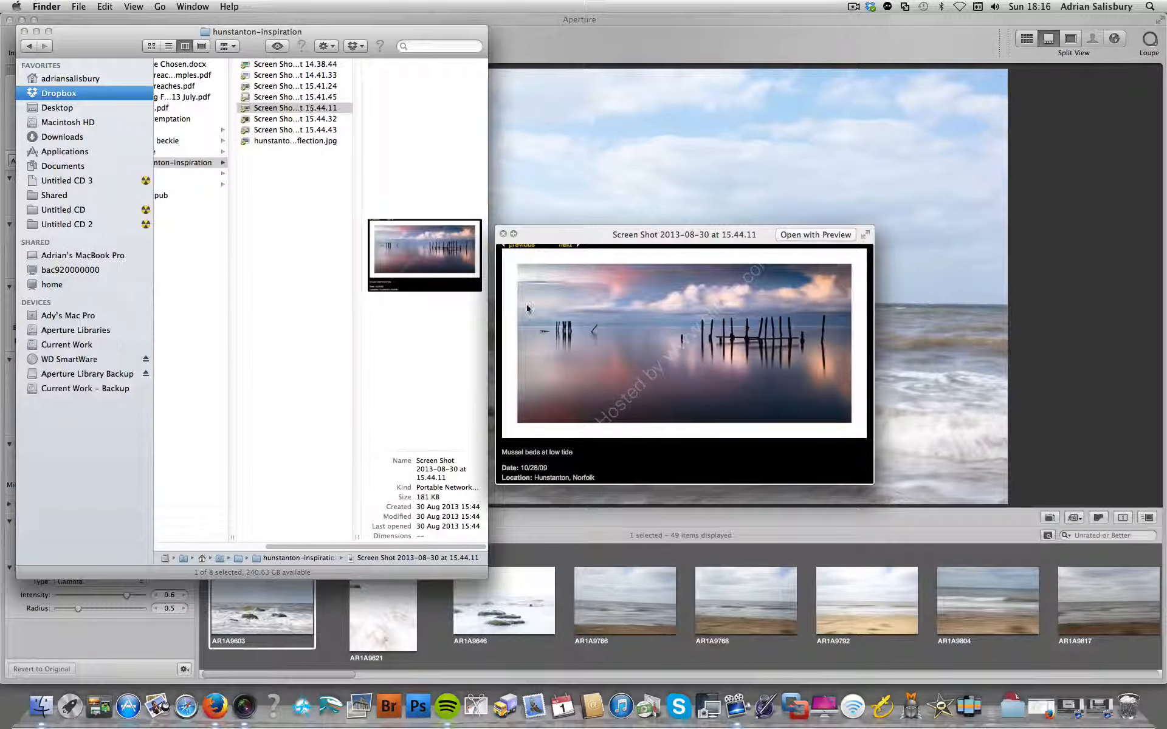
{"action": "left_click", "coordinate": [273, 122]}
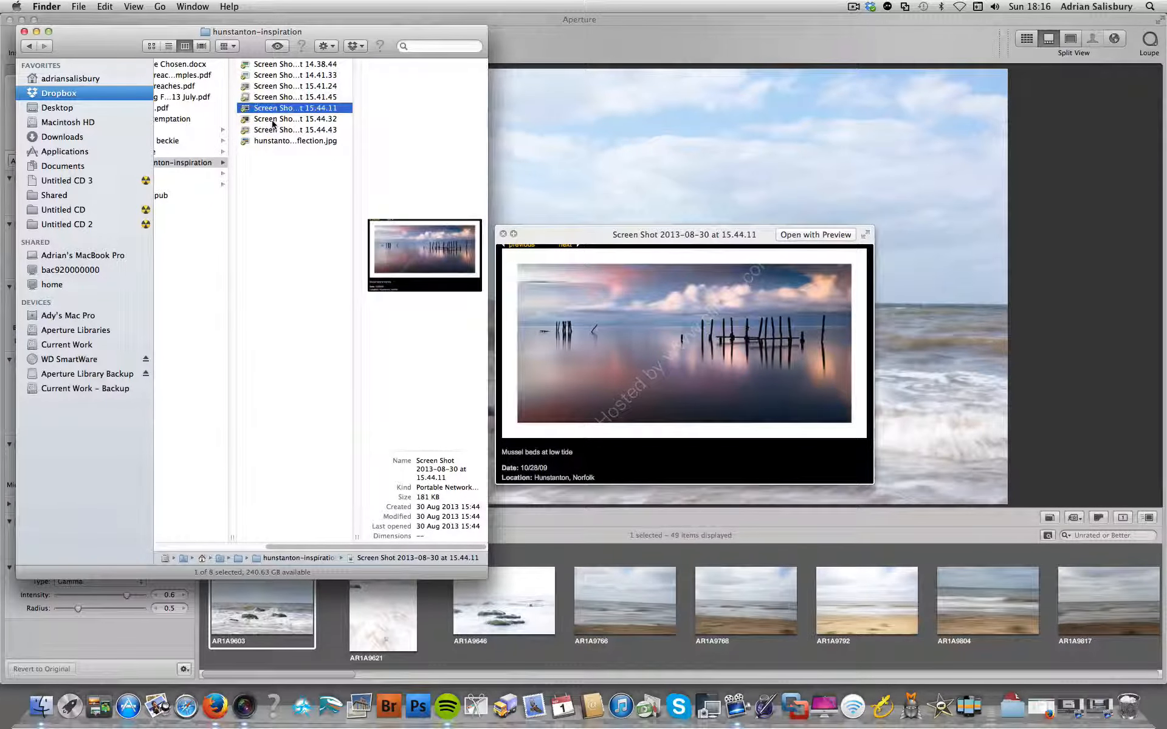
{"action": "key", "text": "Down"}
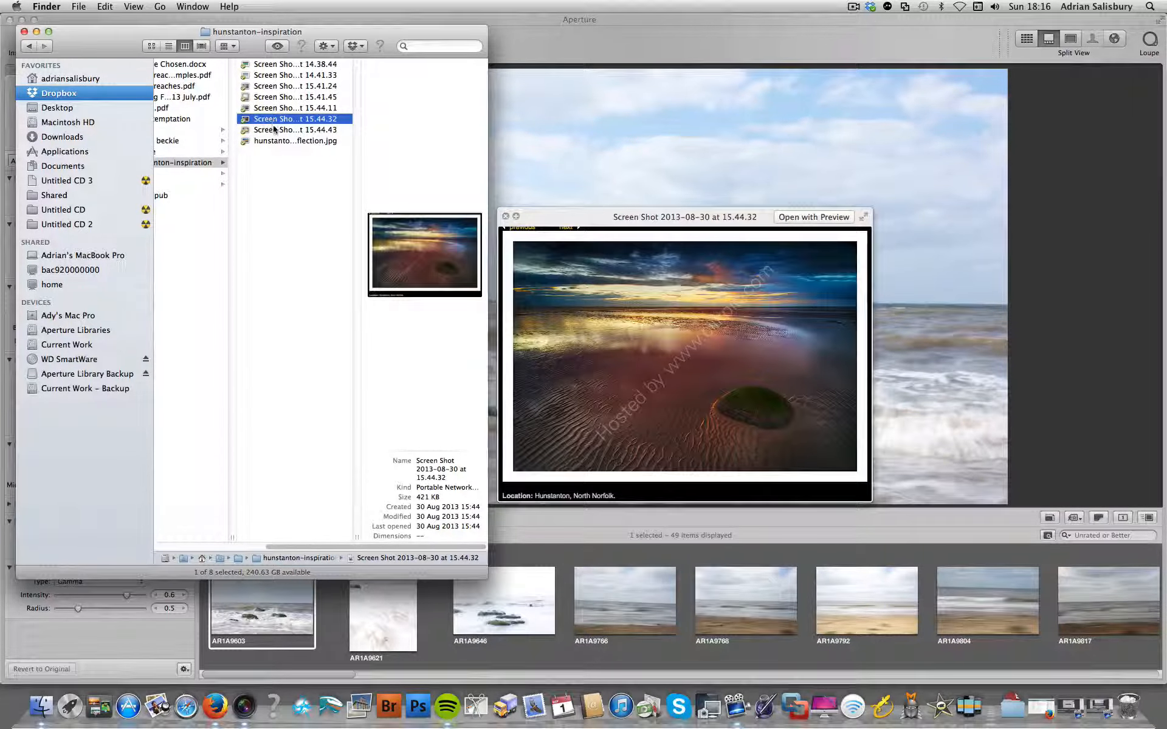
{"action": "left_click", "coordinate": [274, 128]}
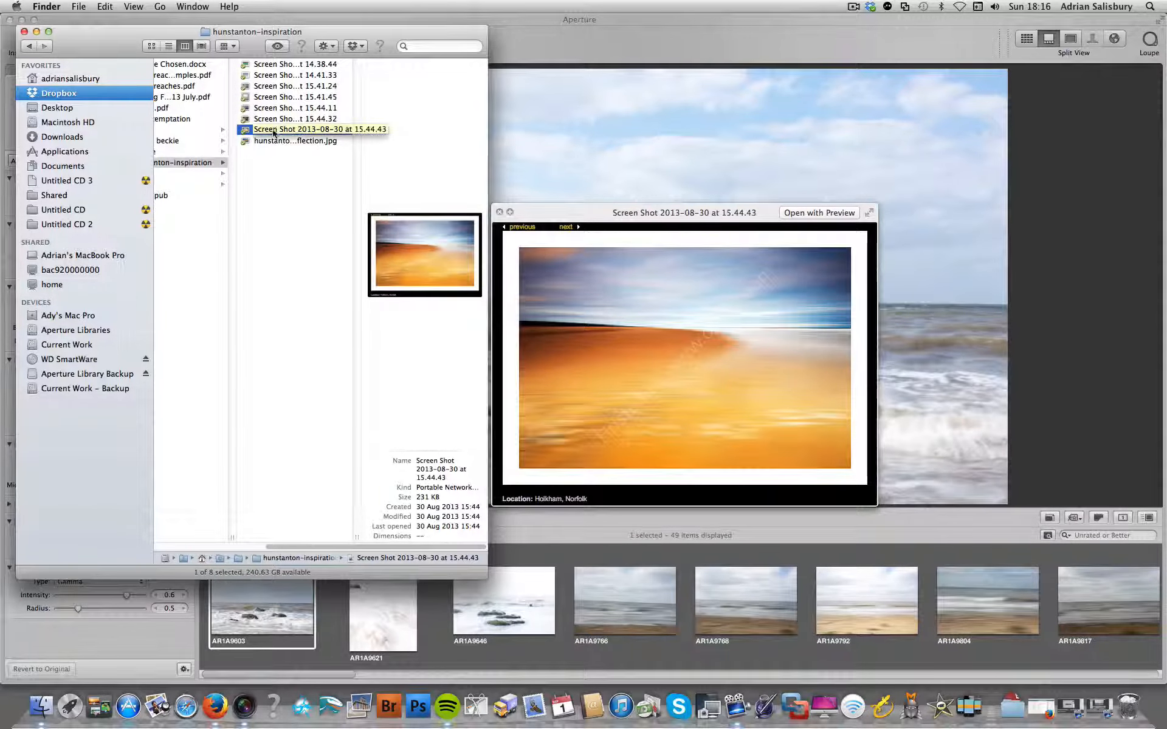
{"action": "key", "text": "Down"}
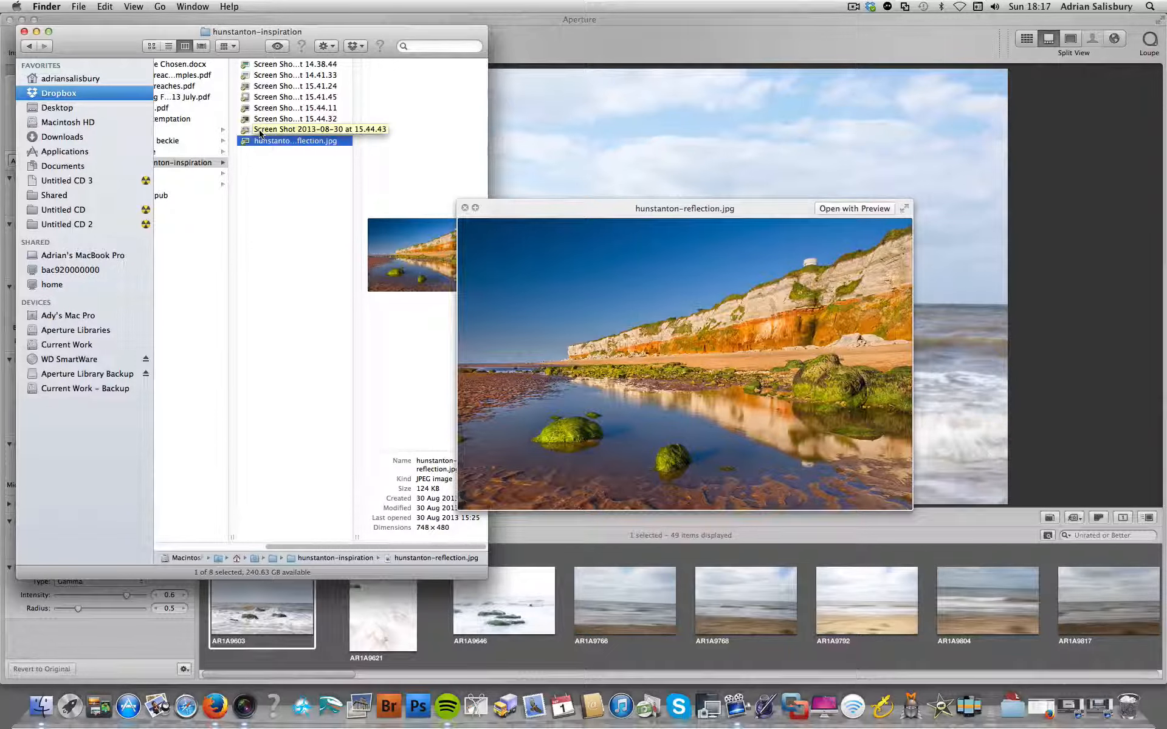
- Preview the inspiration screenshots in reverse order from 15.44.43 up to 14.38.44, and close the preview
{"action": "left_click", "coordinate": [259, 130]}
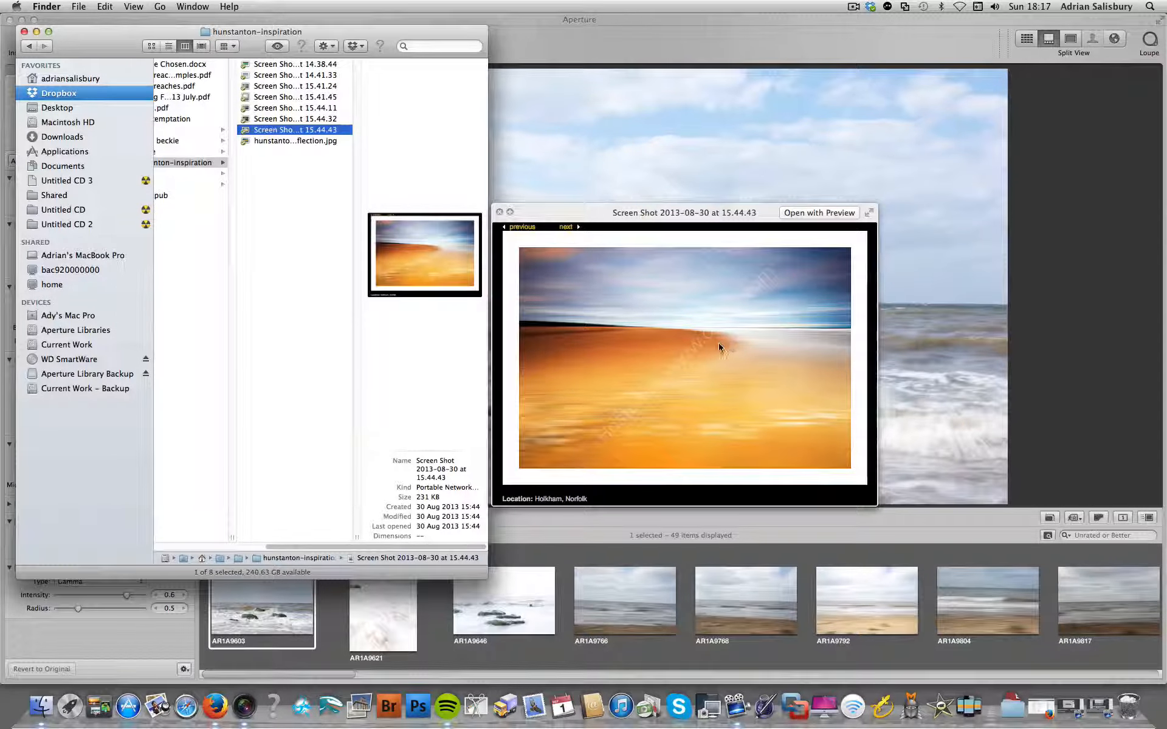
{"action": "left_click", "coordinate": [279, 119]}
{"action": "left_click", "coordinate": [279, 97]}
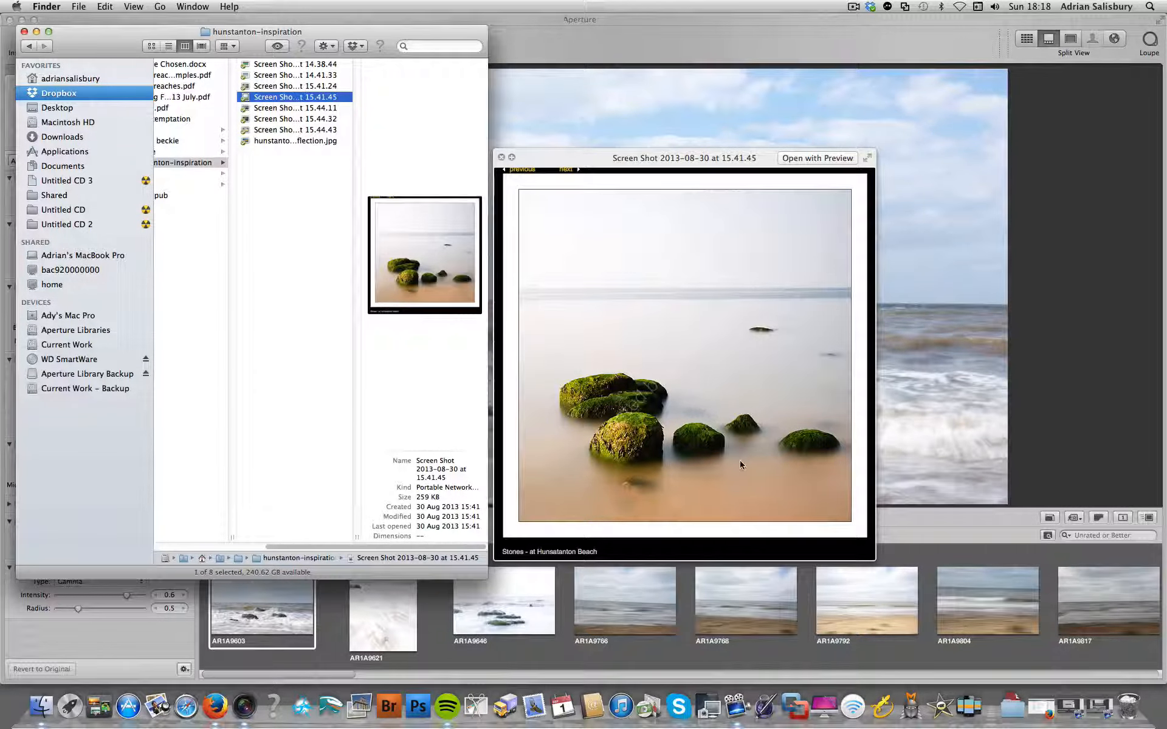
{"action": "left_click", "coordinate": [293, 86]}
{"action": "left_click", "coordinate": [291, 74]}
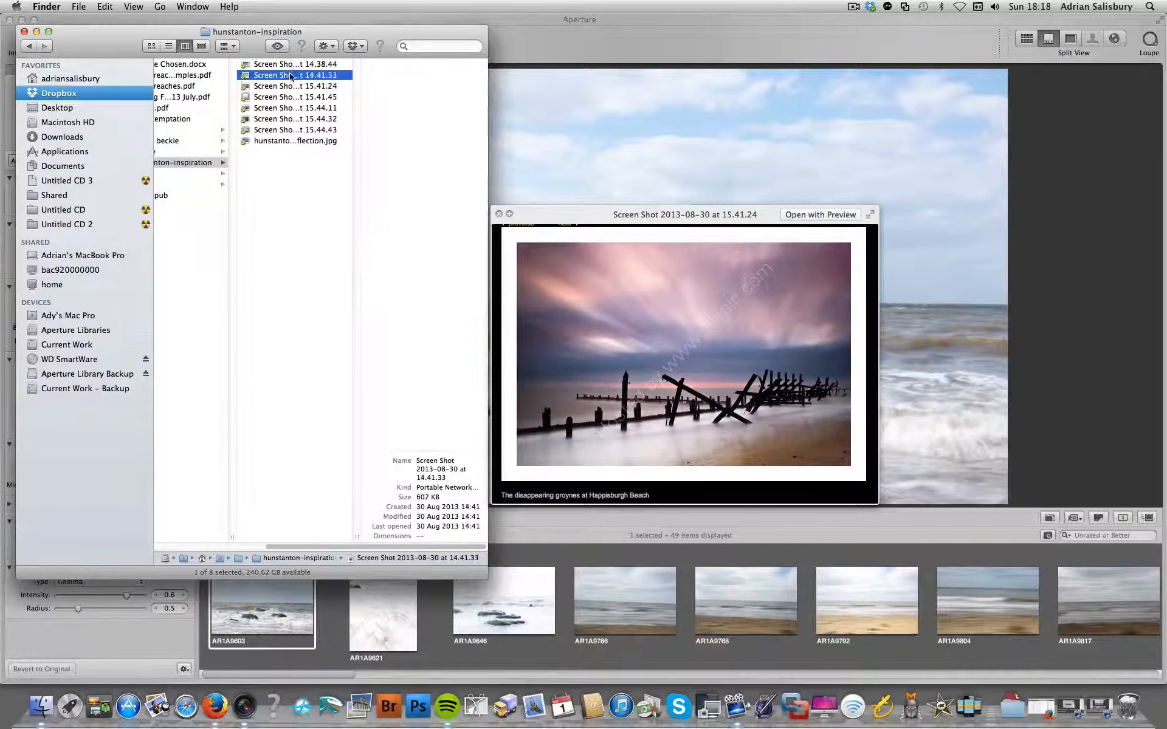
{"action": "left_click", "coordinate": [290, 64]}
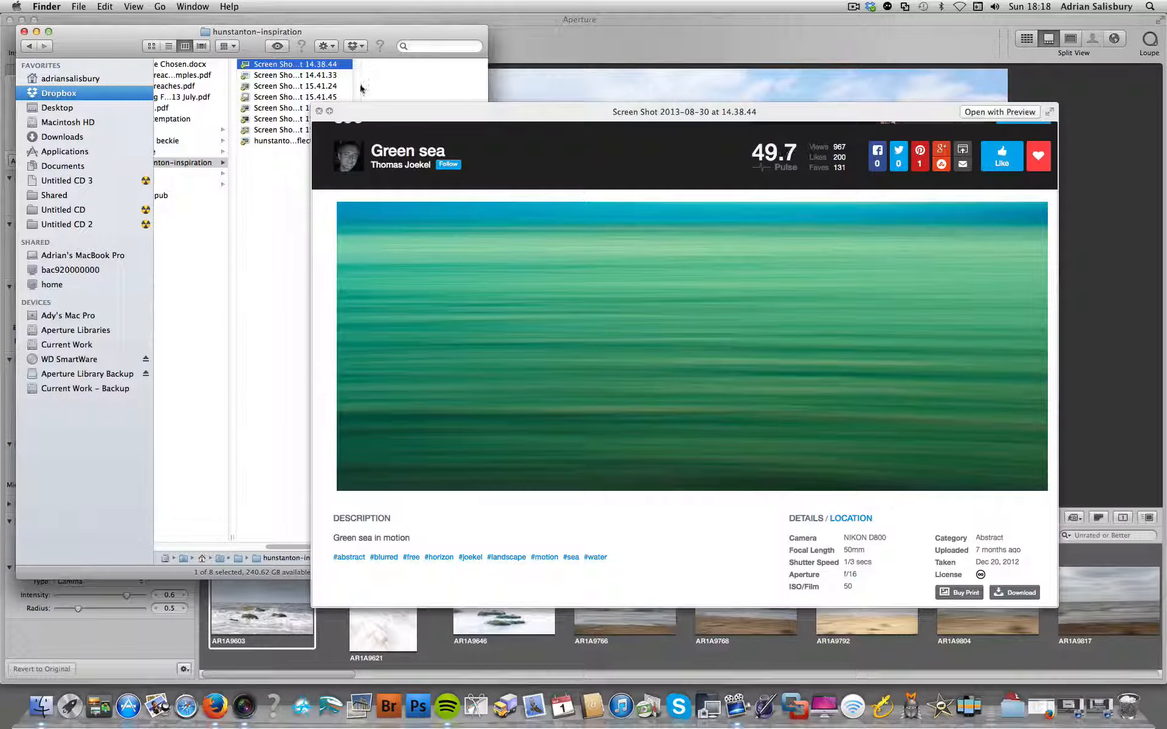
{"action": "left_click", "coordinate": [318, 110]}
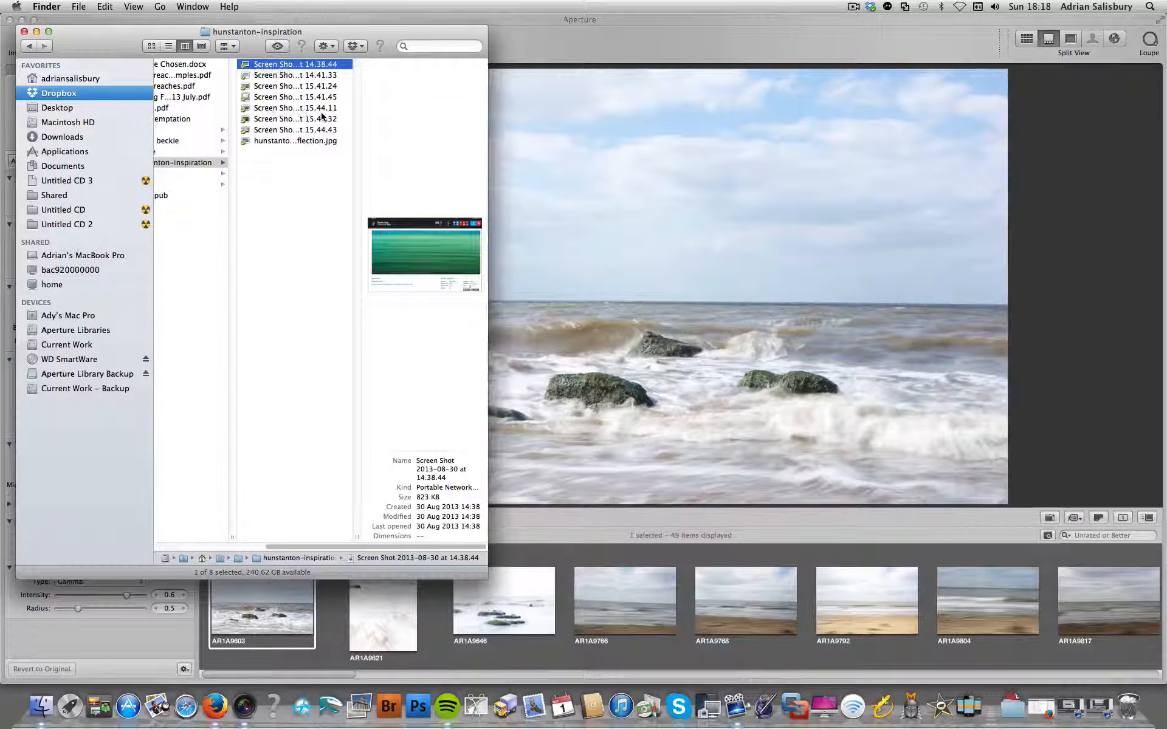
- Switch to Aperture and lower the exposure of photo AR1A9621 to -1.3
{"action": "left_click", "coordinate": [596, 425]}
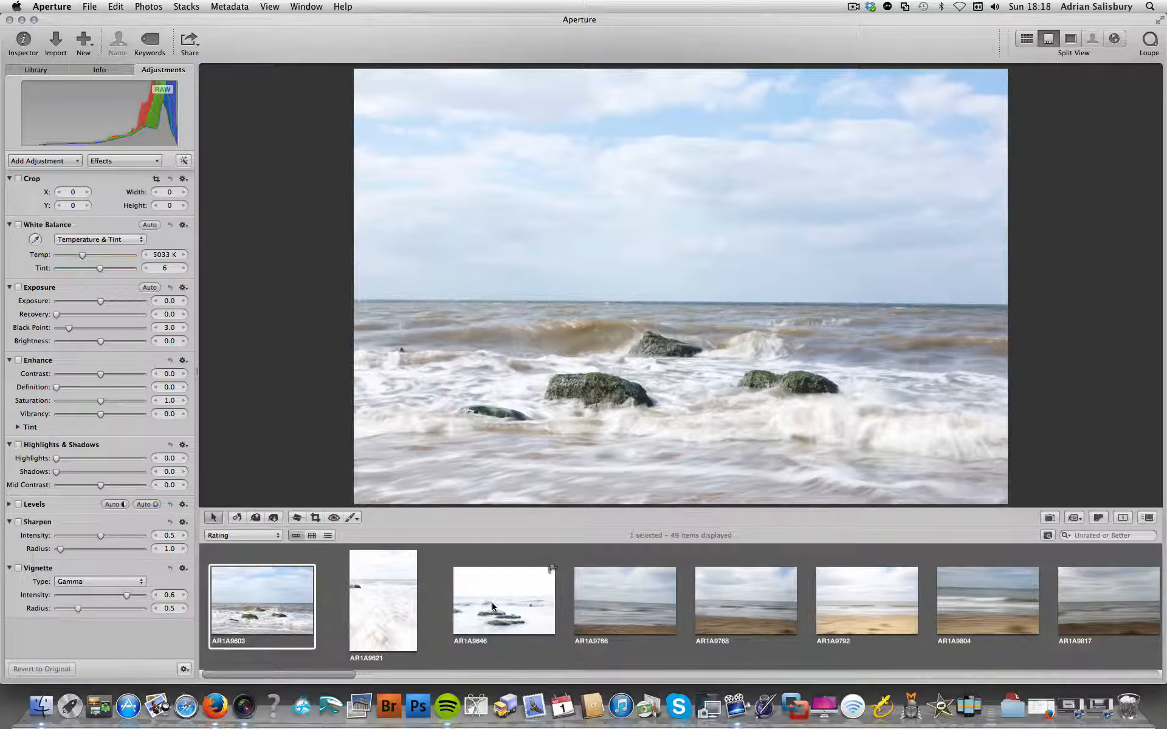
{"action": "left_click", "coordinate": [399, 618]}
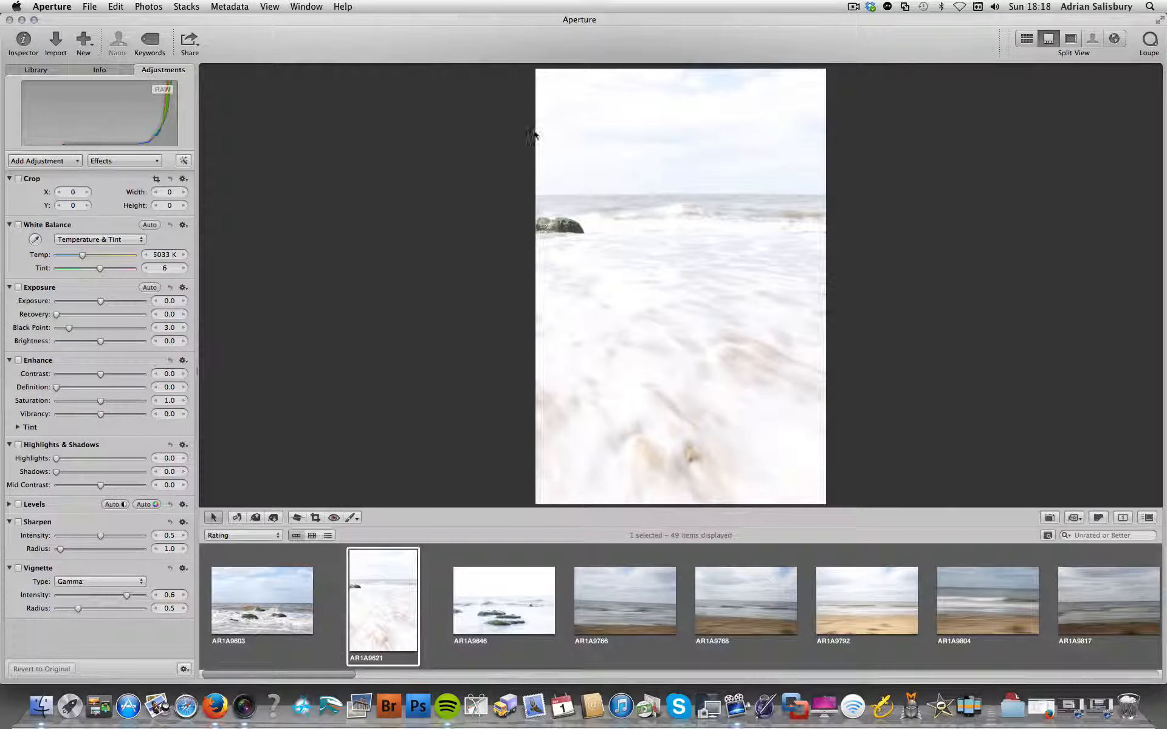
{"action": "left_click", "coordinate": [75, 300]}
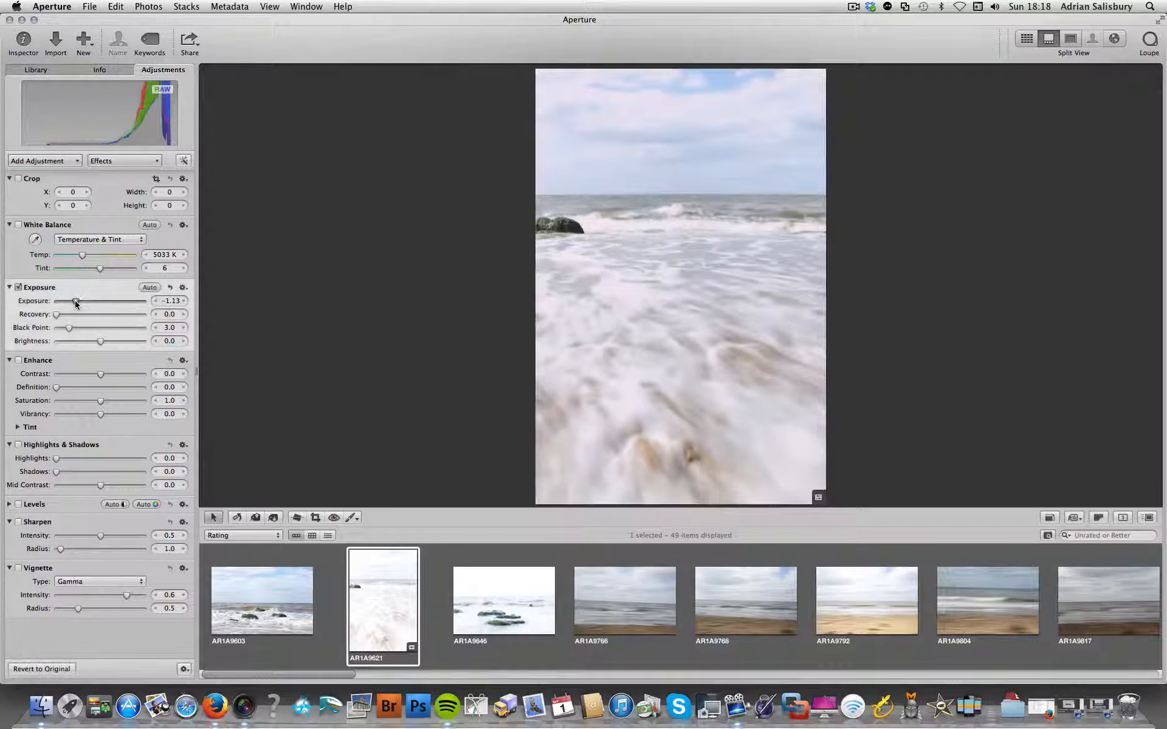
{"action": "left_click_drag", "start_coordinate": [75, 300], "coordinate": [72, 302]}
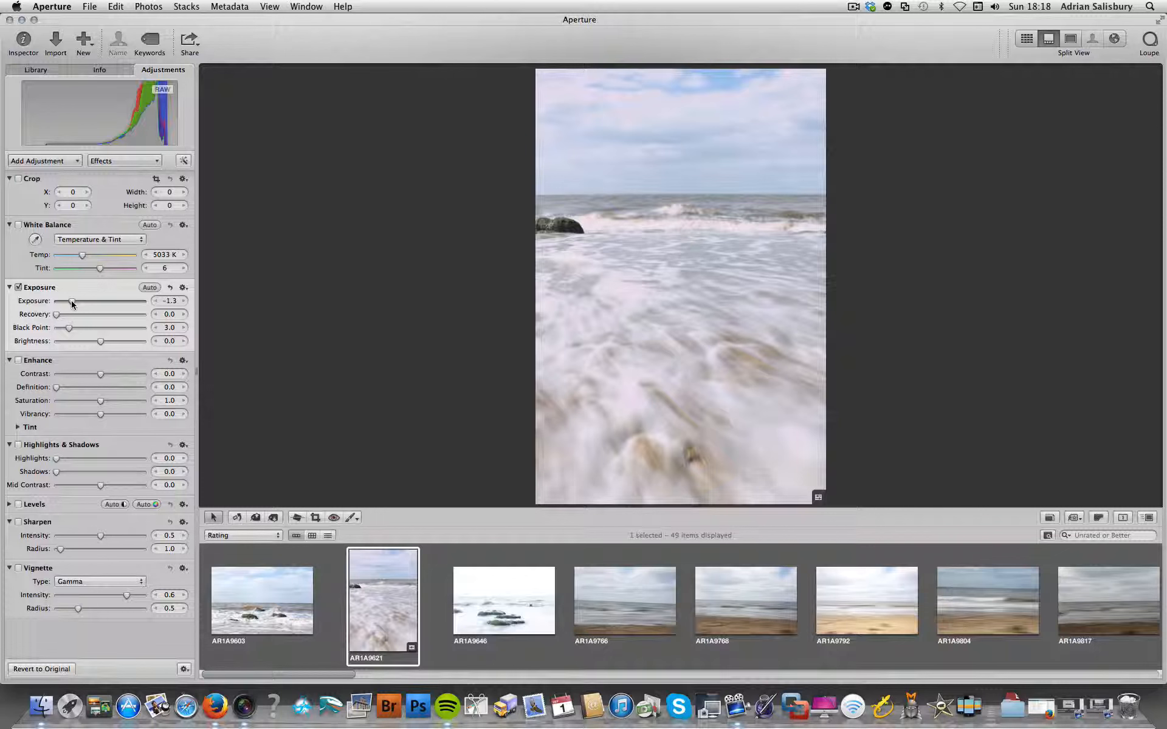
- Set the exposure of photo AR1A9646 to -0.83 and its white balance to 5572 K with a tint of 0
{"action": "left_click", "coordinate": [521, 593]}
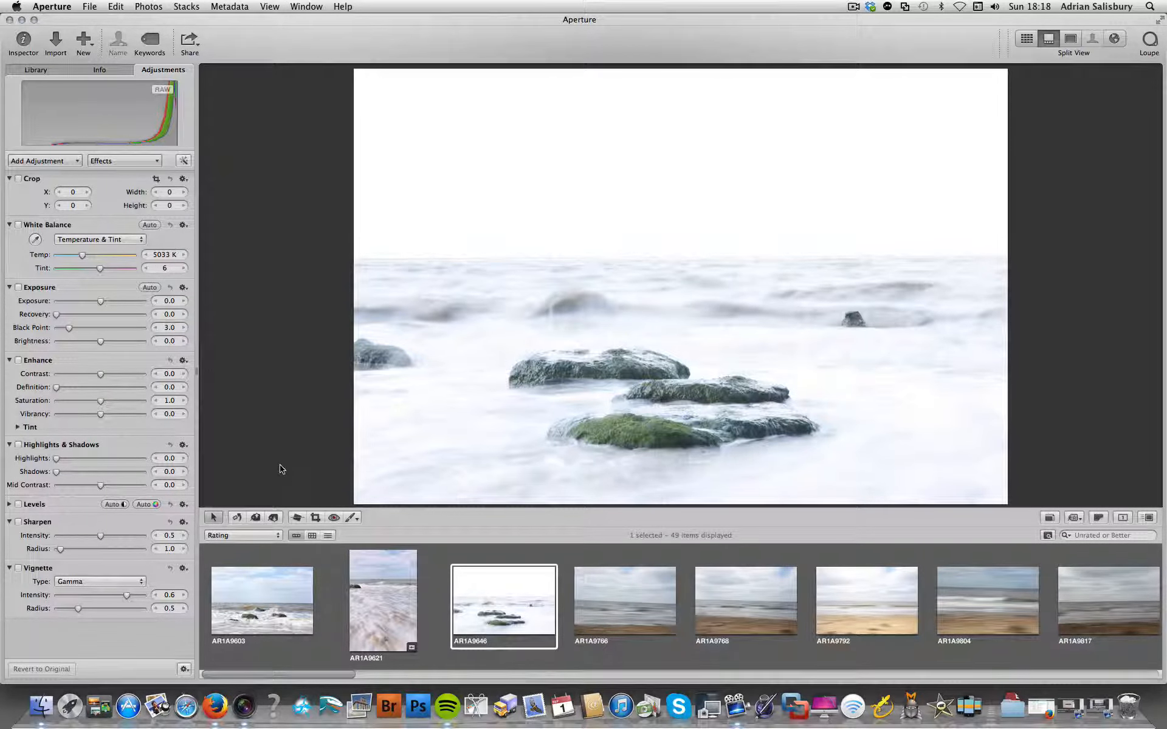
{"action": "left_click_drag", "start_coordinate": [100, 301], "coordinate": [82, 301]}
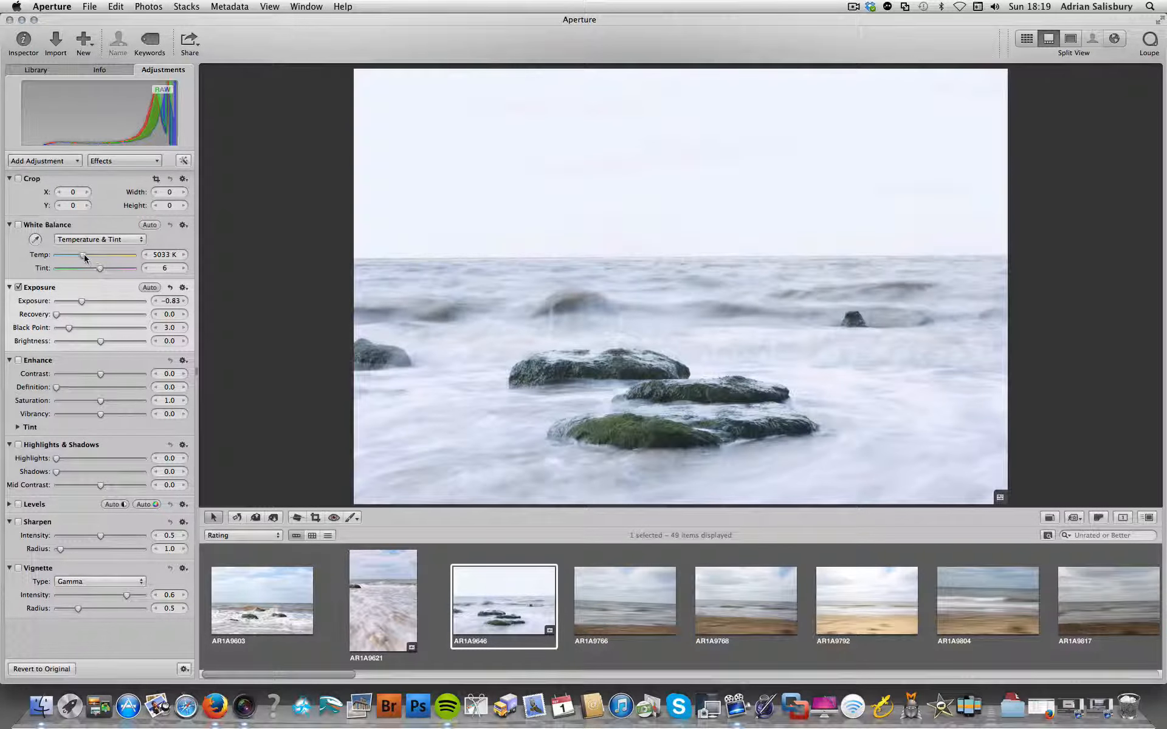
{"action": "left_click_drag", "start_coordinate": [84, 255], "coordinate": [95, 271]}
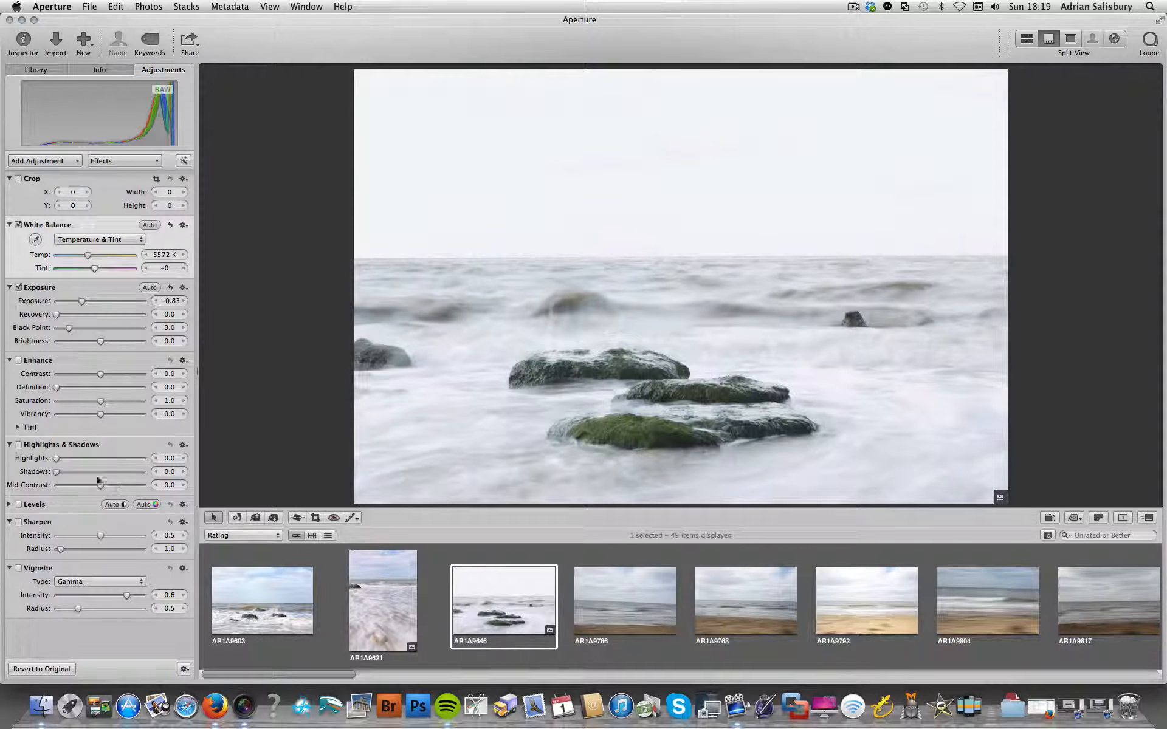
- Enhance AR1A9646 with saturation 1.75, vibrancy 0.2 and definition 0.73, and set its highlights recovery to 38.53
{"action": "left_click", "coordinate": [122, 401]}
{"action": "mouse_move", "coordinate": [122, 399]}
{"action": "left_mouse_down"}
{"action": "mouse_move", "coordinate": [128, 414]}
{"action": "mouse_move", "coordinate": [108, 413]}
{"action": "left_mouse_up"}
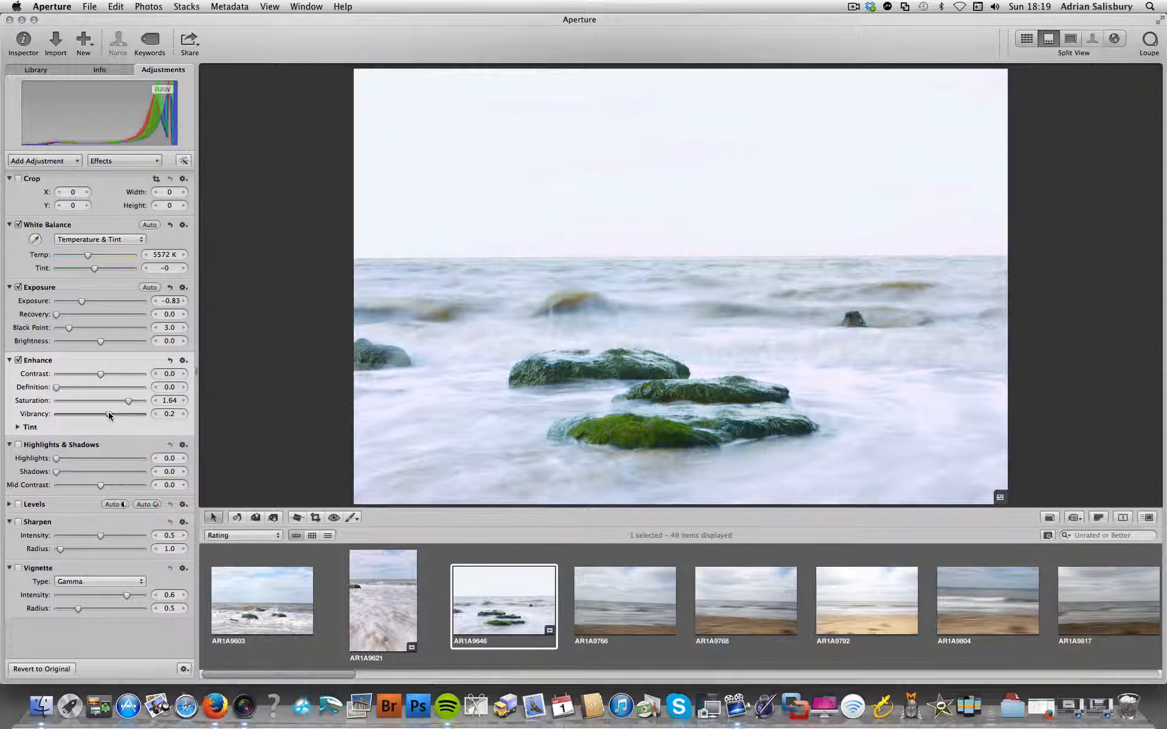
{"action": "left_click", "coordinate": [112, 387]}
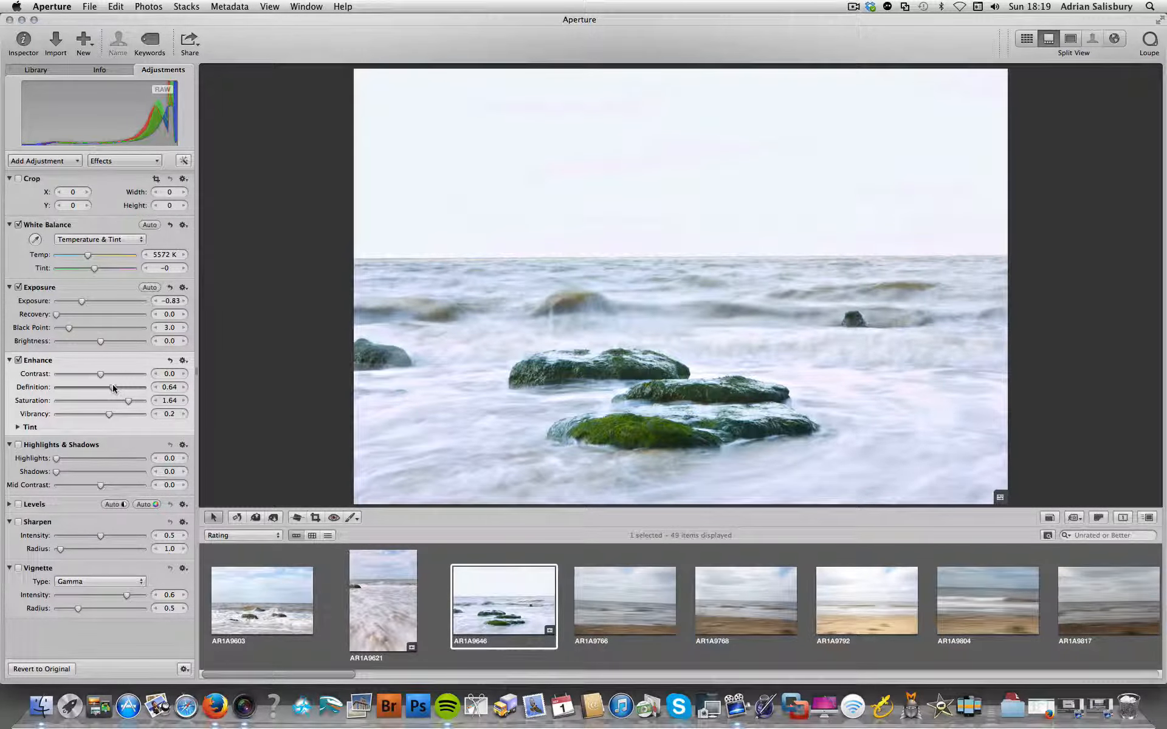
{"action": "left_click_drag", "start_coordinate": [113, 389], "coordinate": [132, 401]}
{"action": "left_click_drag", "start_coordinate": [93, 459], "coordinate": [90, 459]}
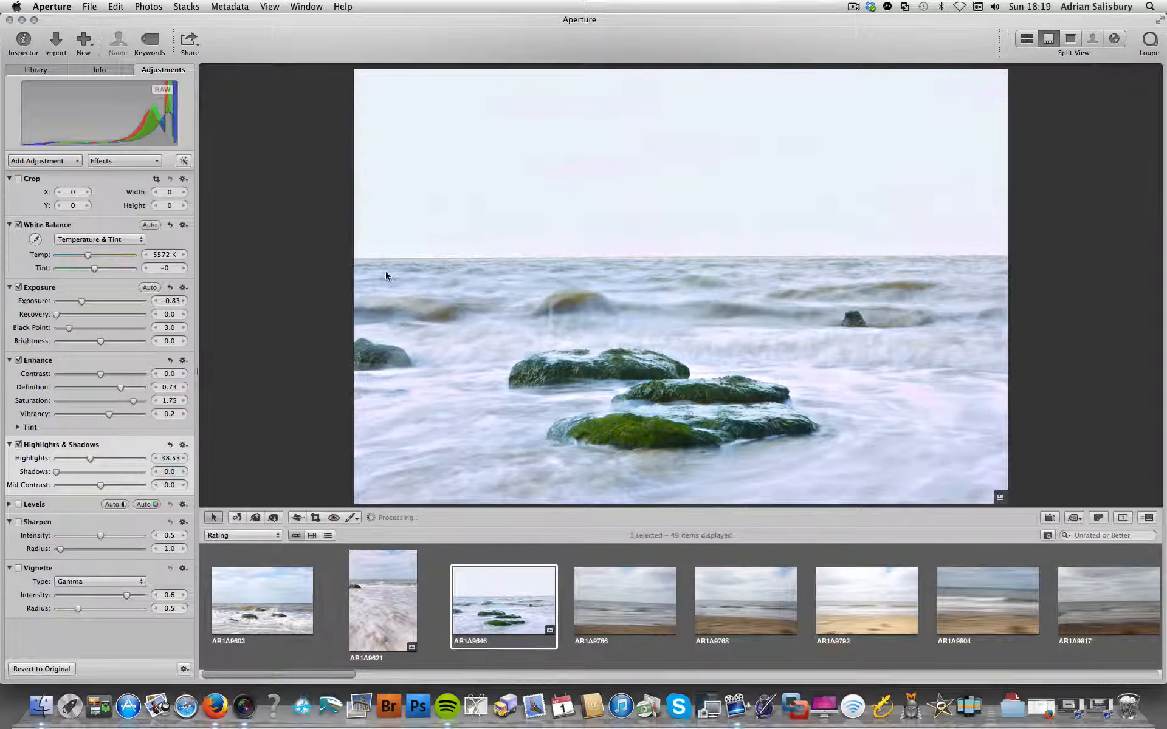
- Crop AR1A9646 without an aspect constraint to a full-width strip of sea and rocks, about 3960 x 1275, excluding the sky
{"action": "left_click", "coordinate": [314, 517]}
{"action": "left_click_drag", "start_coordinate": [360, 266], "coordinate": [1015, 477]}
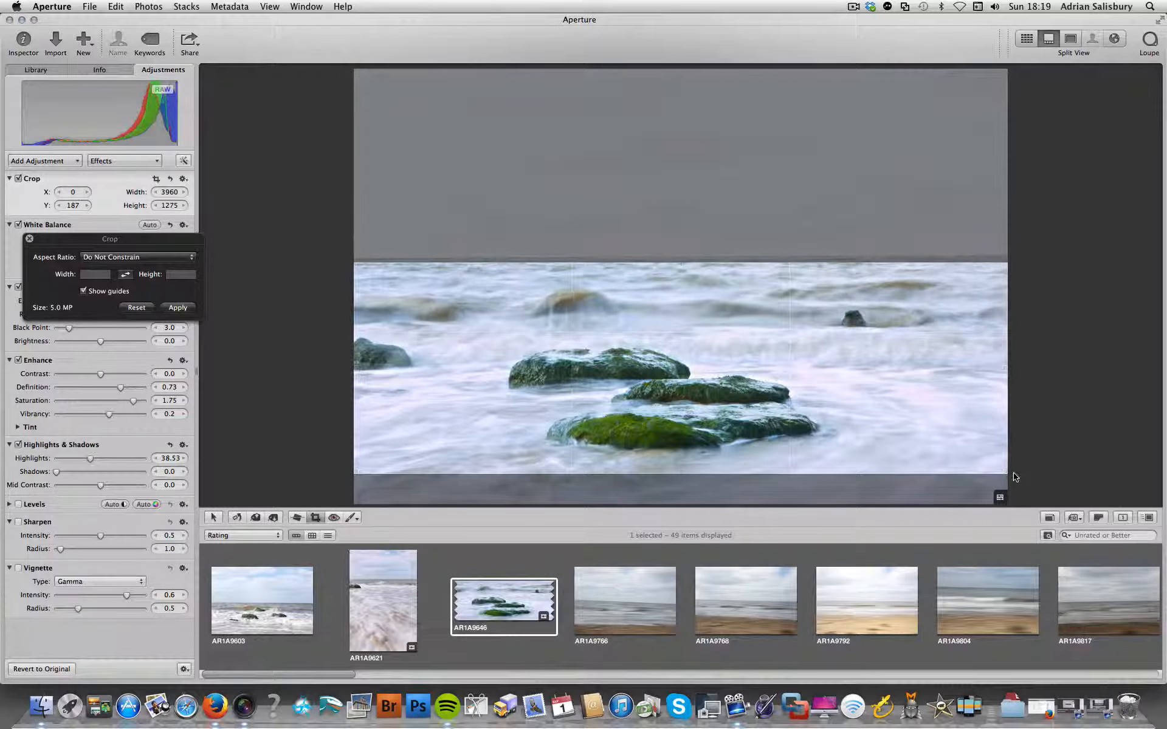
{"action": "key", "text": "Return"}
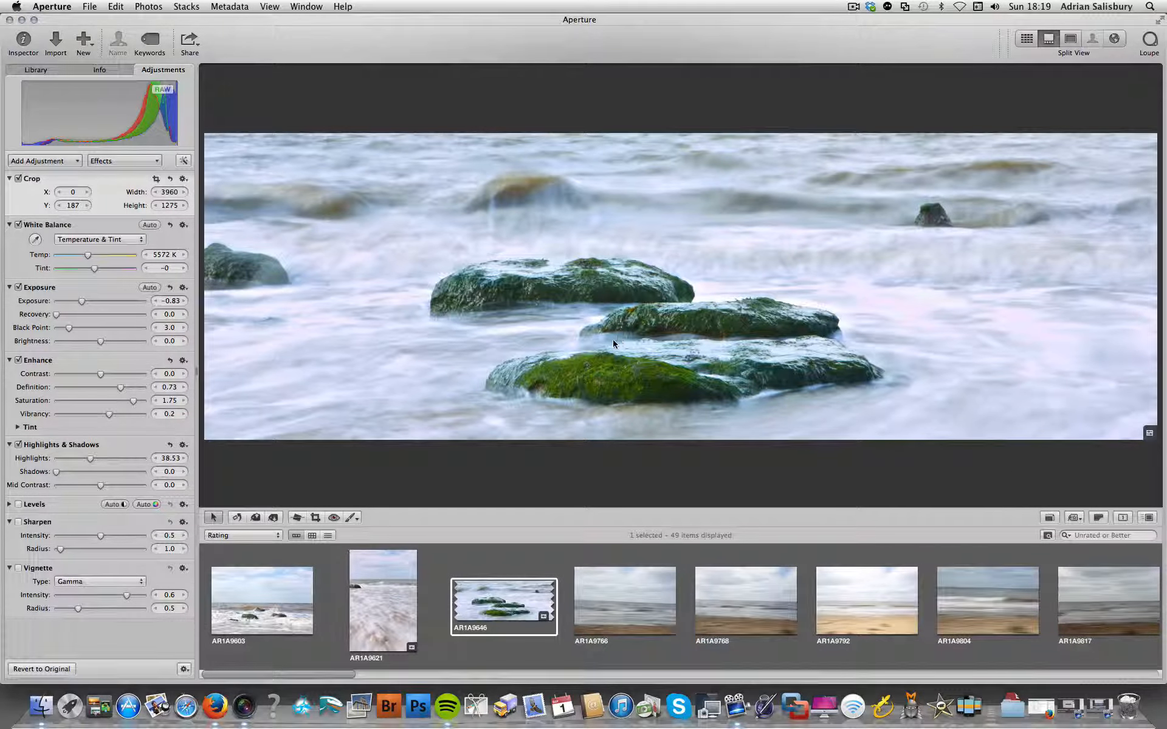
- Look through the motion-blurred beach photos from AR1A9766 to AR1A9820
{"action": "left_click", "coordinate": [639, 593]}
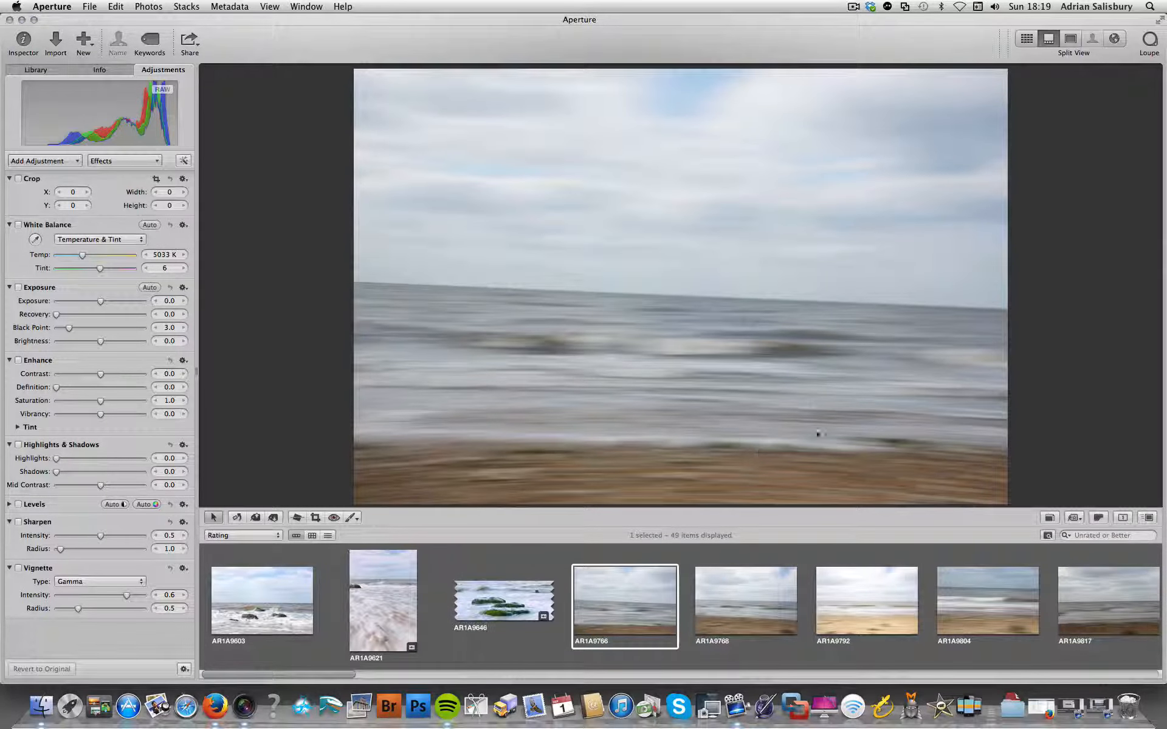
{"action": "left_click", "coordinate": [728, 623]}
{"action": "scroll", "coordinate": [727, 619], "scroll_direction": "right", "scroll_amount": 5}
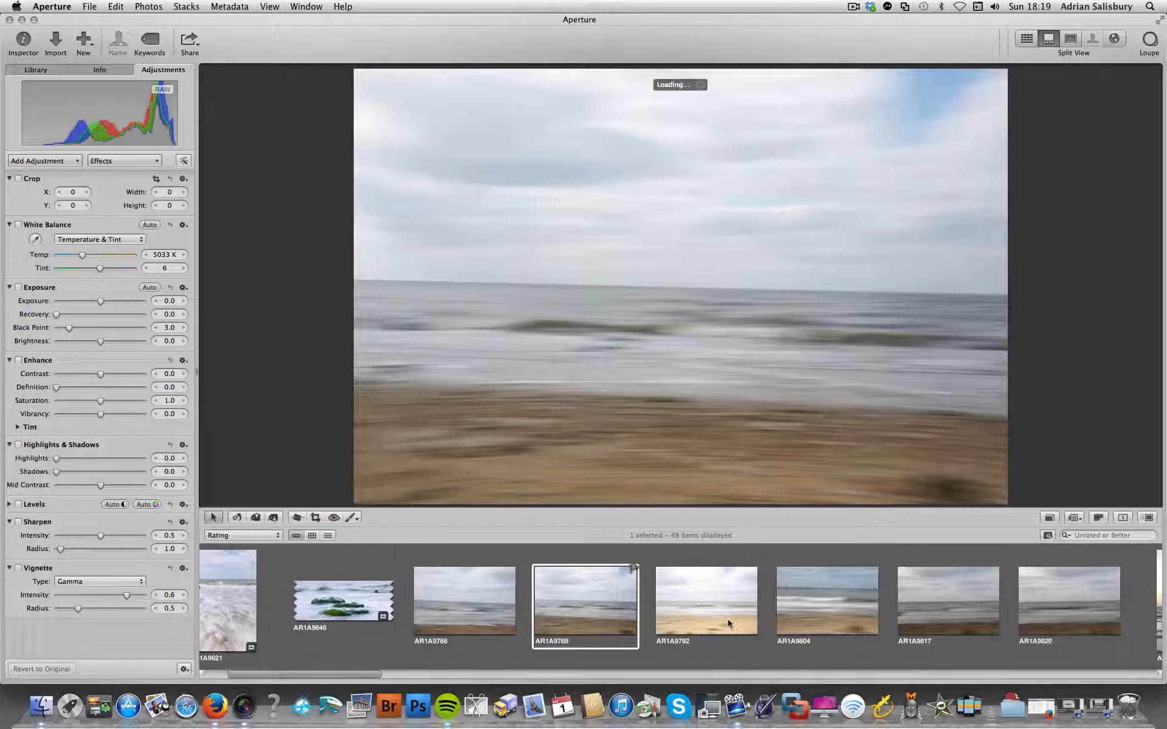
{"action": "left_click", "coordinate": [690, 613]}
{"action": "left_click", "coordinate": [804, 612]}
{"action": "scroll", "coordinate": [804, 612], "scroll_direction": "right", "scroll_amount": 6}
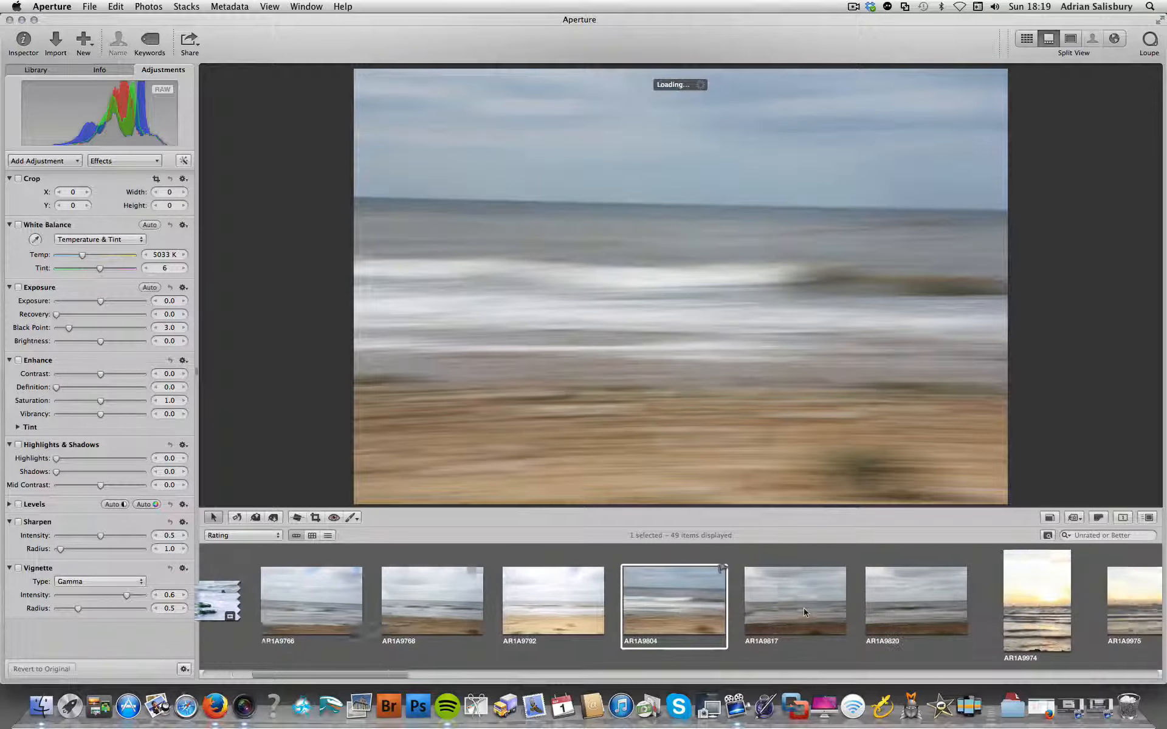
{"action": "left_click", "coordinate": [694, 609]}
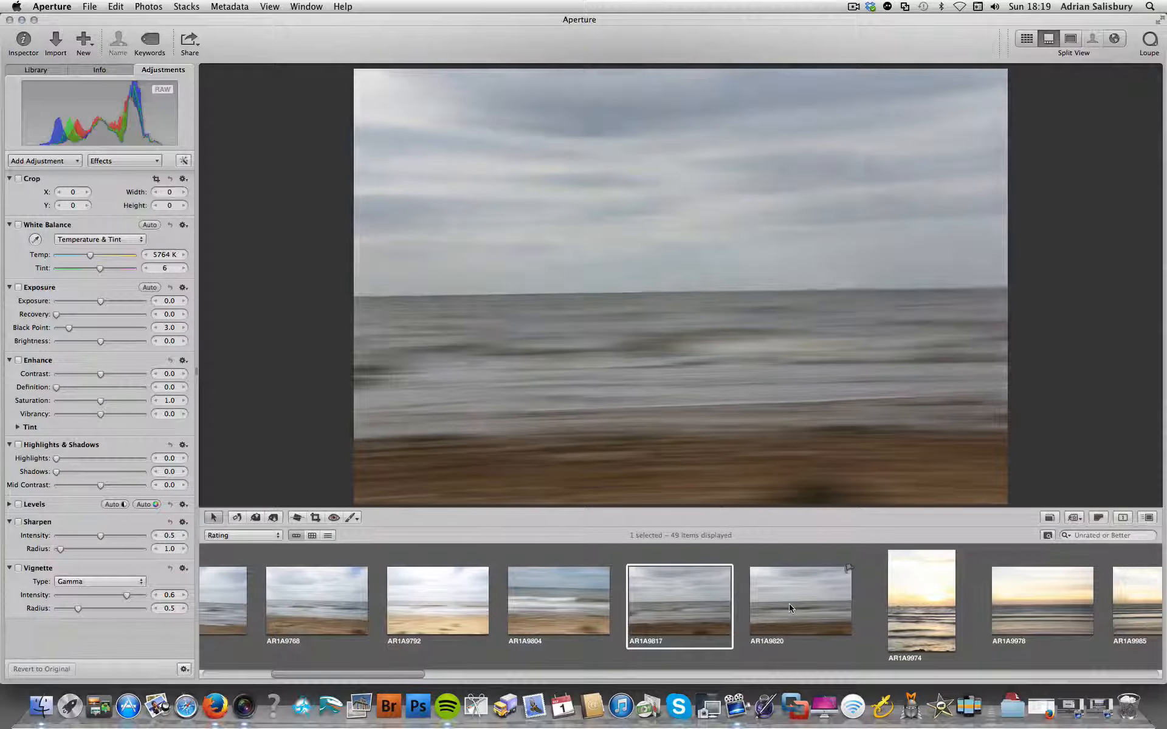
{"action": "left_click", "coordinate": [789, 607]}
{"action": "scroll", "coordinate": [788, 608], "scroll_direction": "right", "scroll_amount": 6}
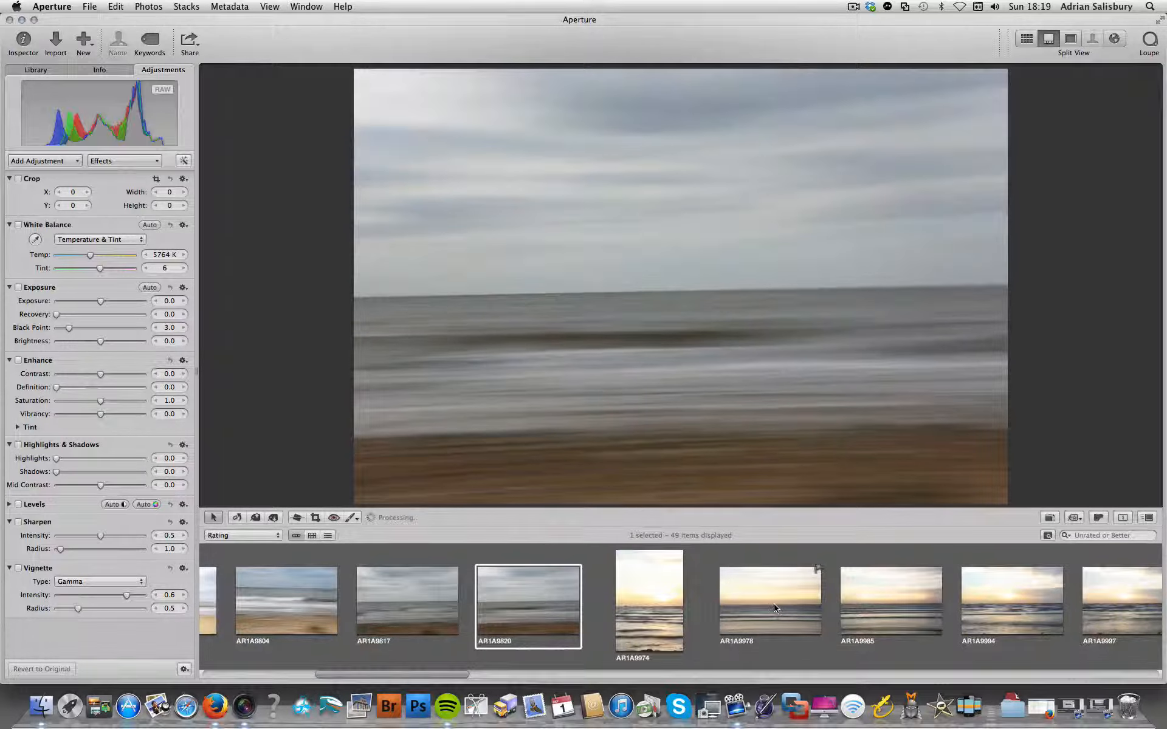
- Select the five-star sunset photo AR1A0051 at the end of the collection and revert it to the original
{"action": "scroll", "coordinate": [748, 626], "scroll_direction": "right", "scroll_amount": 15}
{"action": "scroll", "coordinate": [725, 621], "scroll_direction": "right", "scroll_amount": 10}
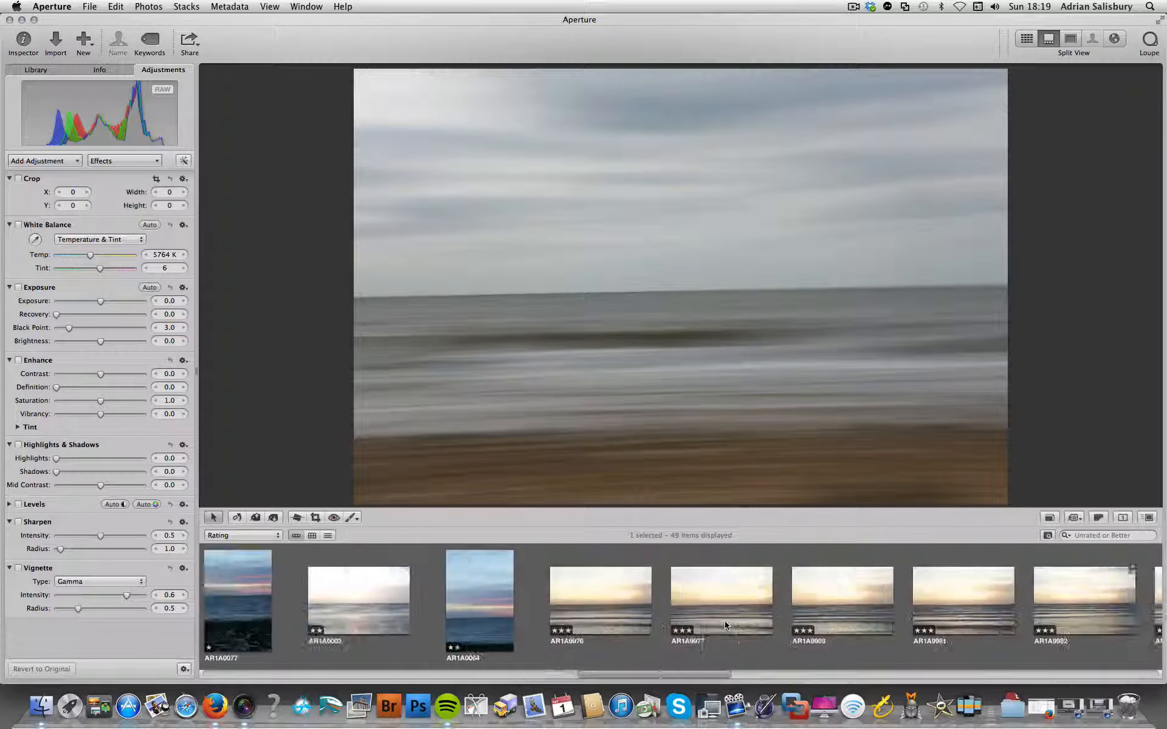
{"action": "left_click_drag", "start_coordinate": [830, 684], "coordinate": [1127, 692]}
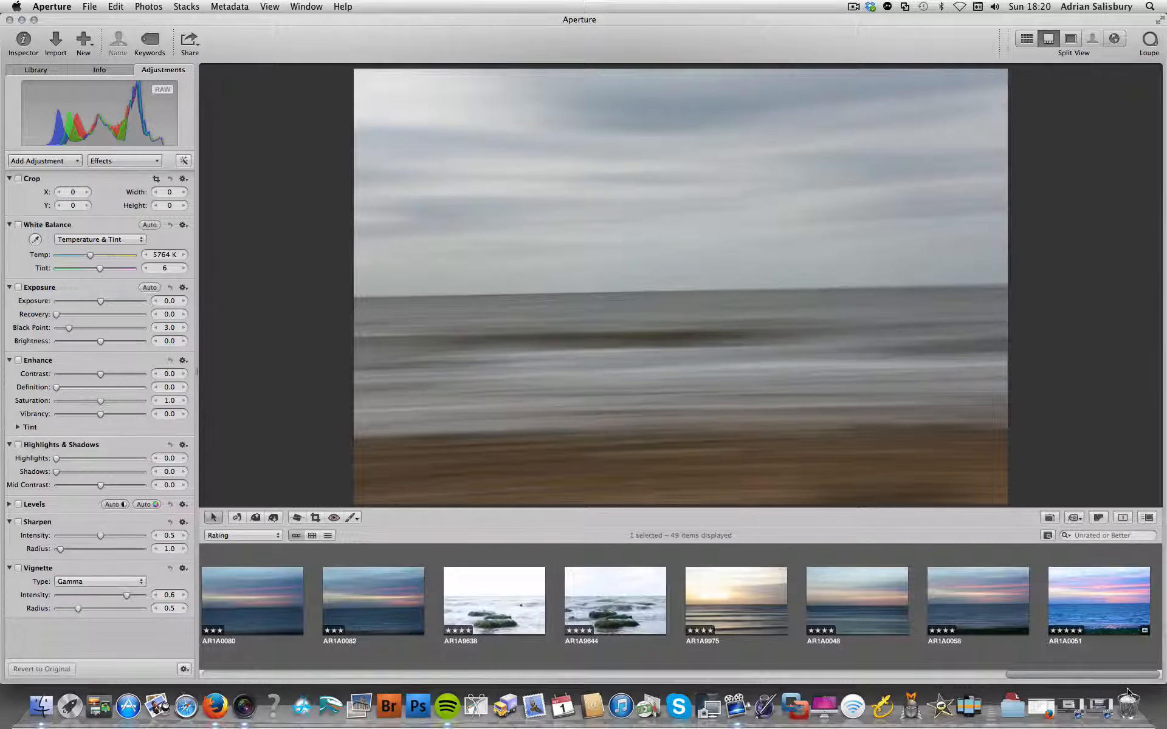
{"action": "left_click", "coordinate": [1068, 603]}
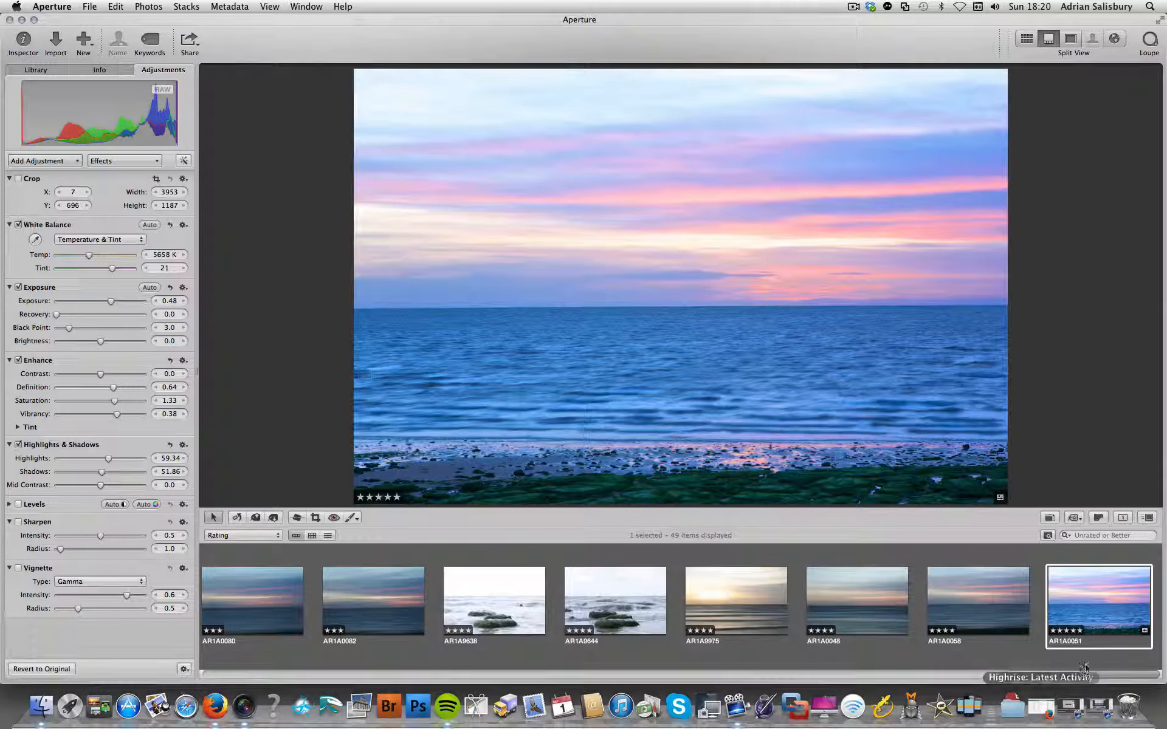
{"action": "right_click", "coordinate": [1074, 589]}
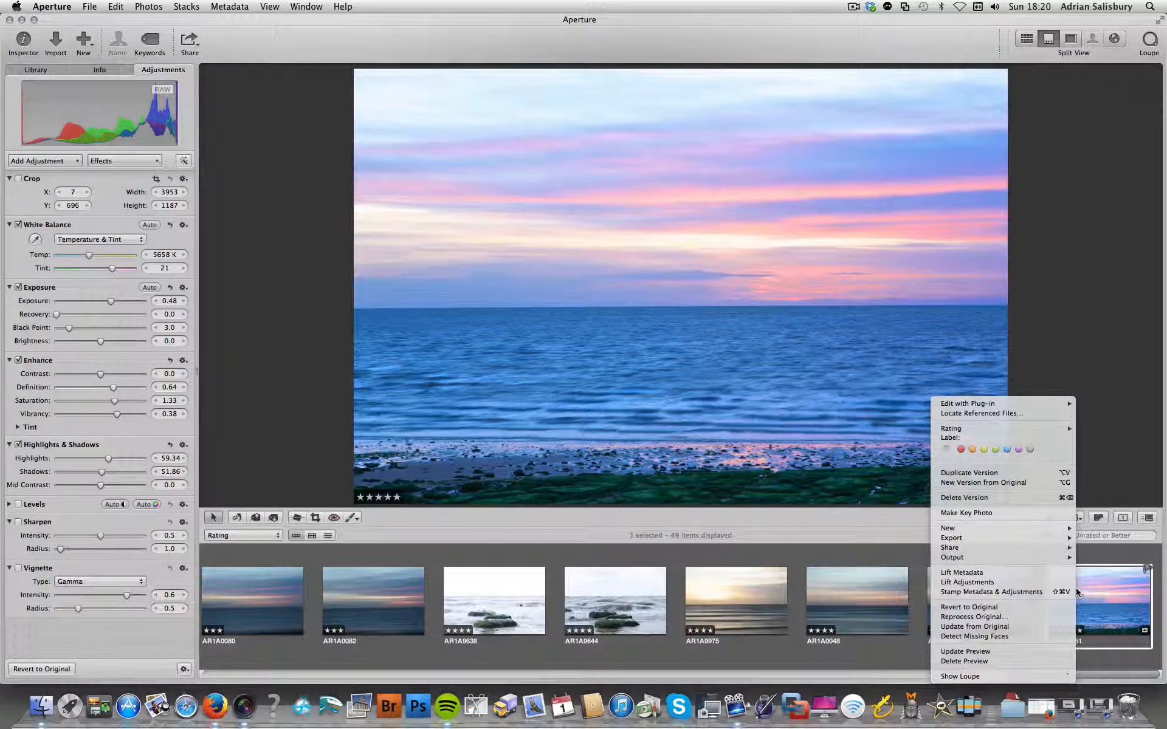
{"action": "left_click", "coordinate": [1018, 607]}
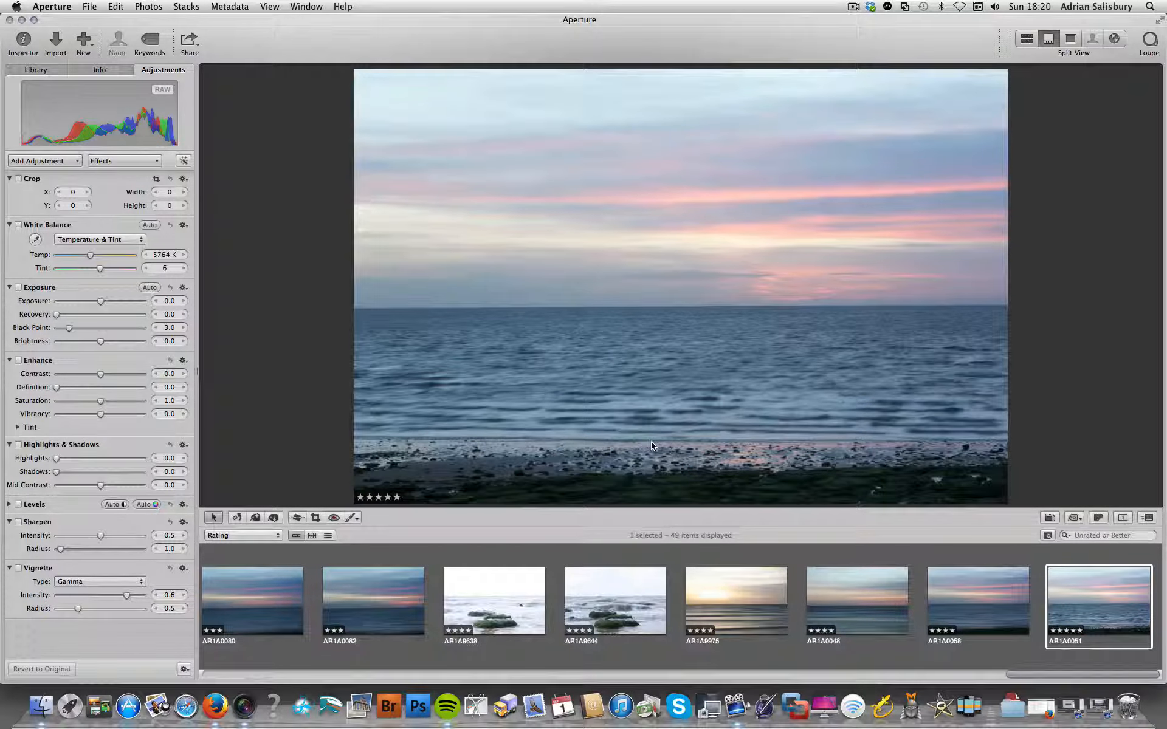
{"action": "scroll", "coordinate": [608, 601], "scroll_direction": "left", "scroll_amount": 10}
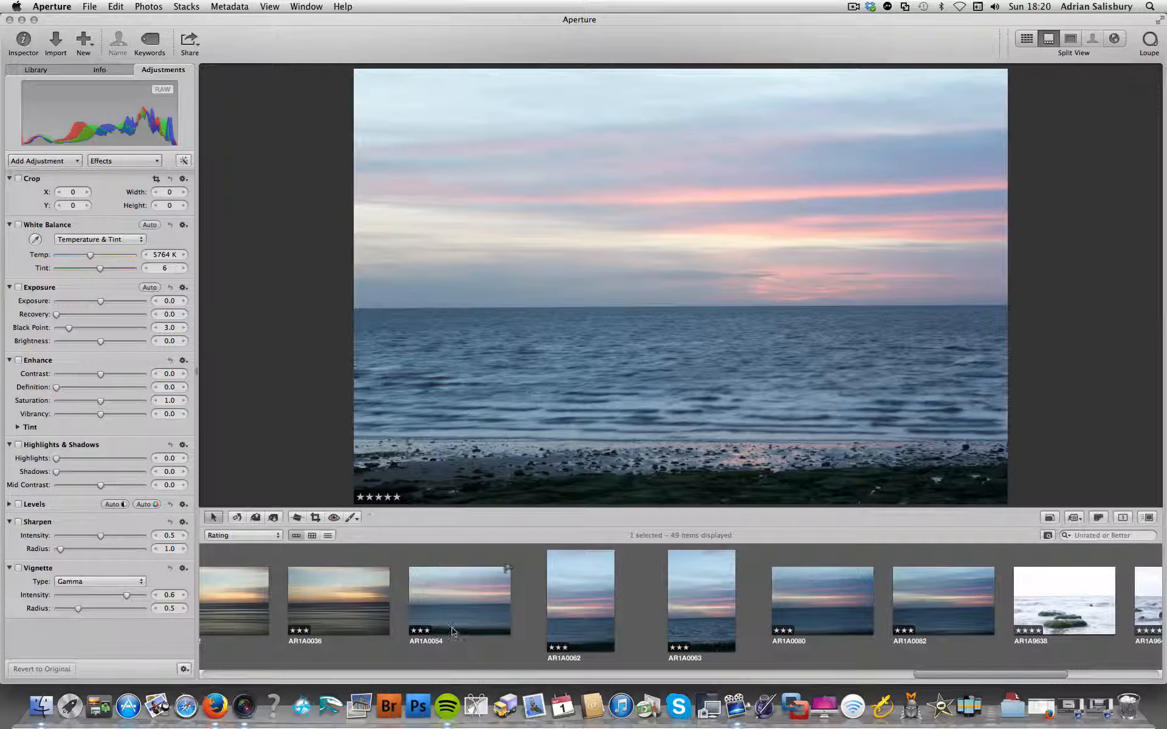
{"action": "scroll", "coordinate": [406, 628], "scroll_direction": "right", "scroll_amount": 10}
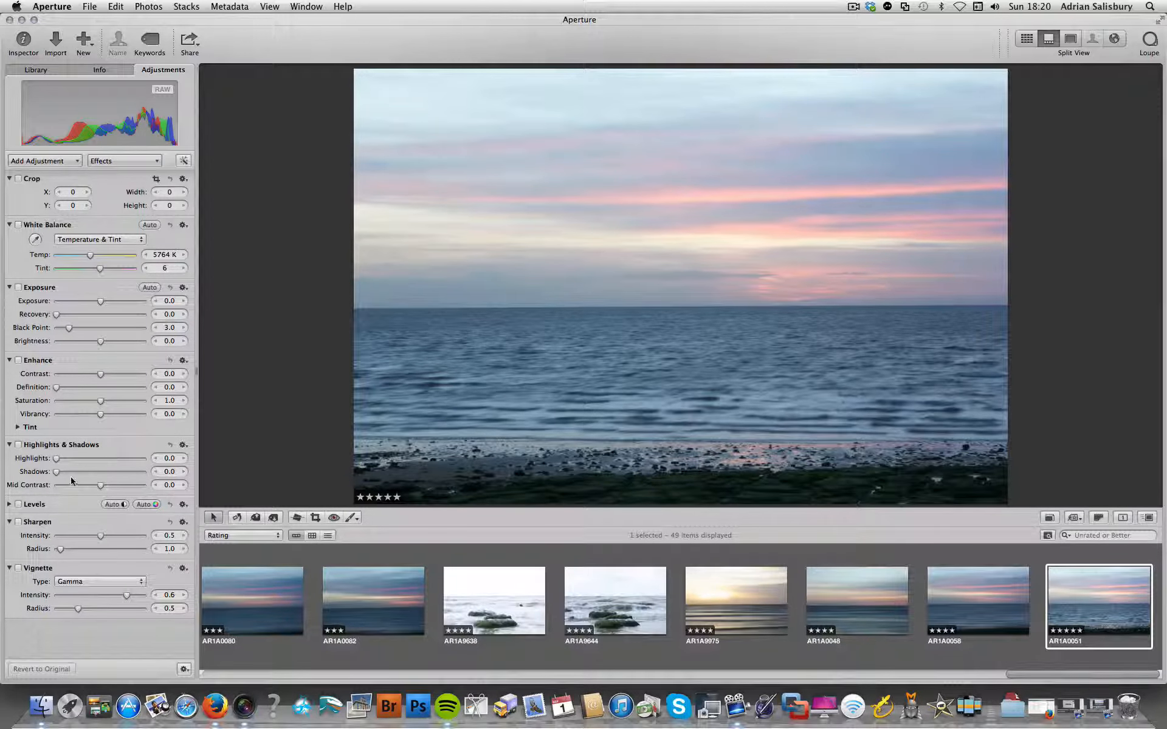
- Set AR1A0051's exposure to 0.48, its saturation to 1.75 and its vibrancy to 0.48
{"action": "left_click_drag", "start_coordinate": [111, 307], "coordinate": [111, 302]}
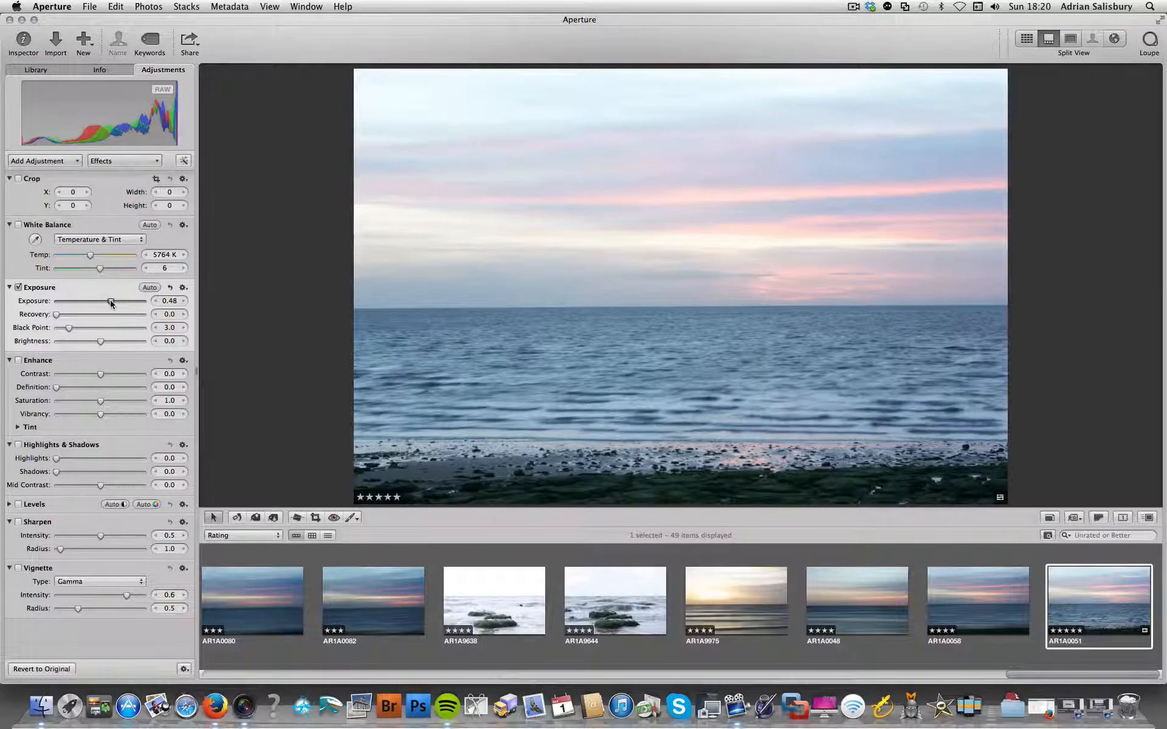
{"action": "mouse_move", "coordinate": [107, 403]}
{"action": "left_mouse_down"}
{"action": "mouse_move", "coordinate": [133, 400]}
{"action": "mouse_move", "coordinate": [121, 414]}
{"action": "left_mouse_up"}
{"action": "left_click", "coordinate": [122, 414]}
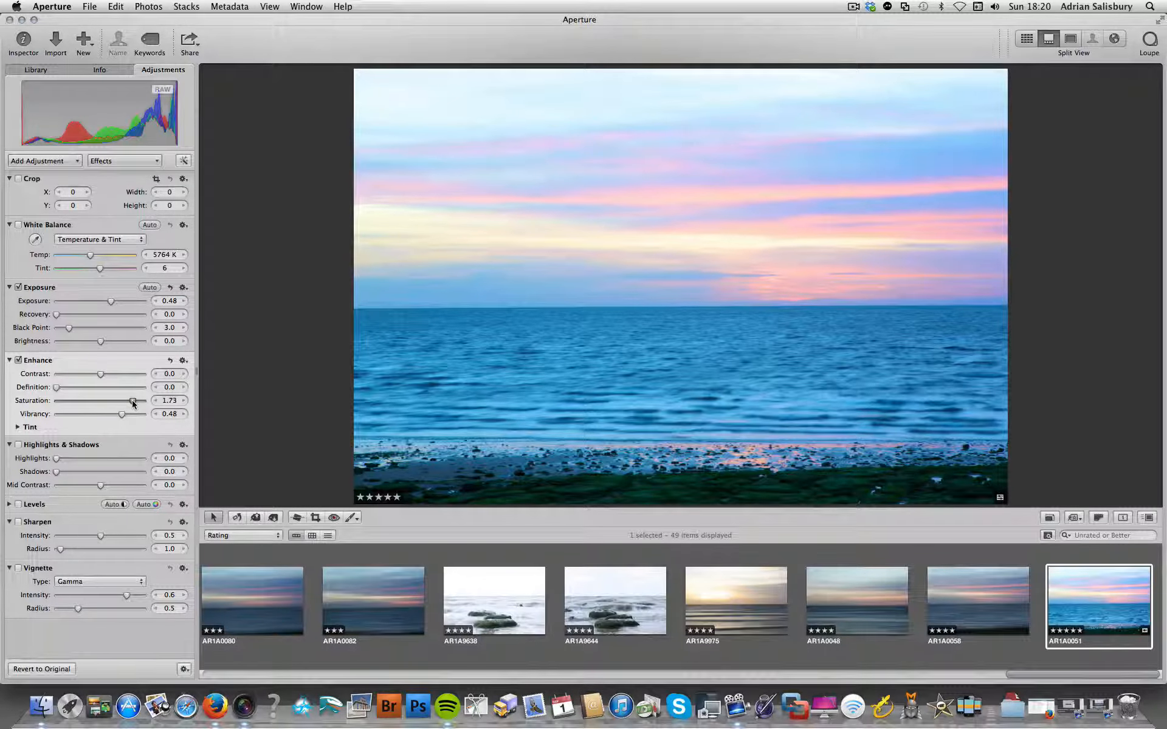
{"action": "left_click_drag", "start_coordinate": [133, 400], "coordinate": [49, 404]}
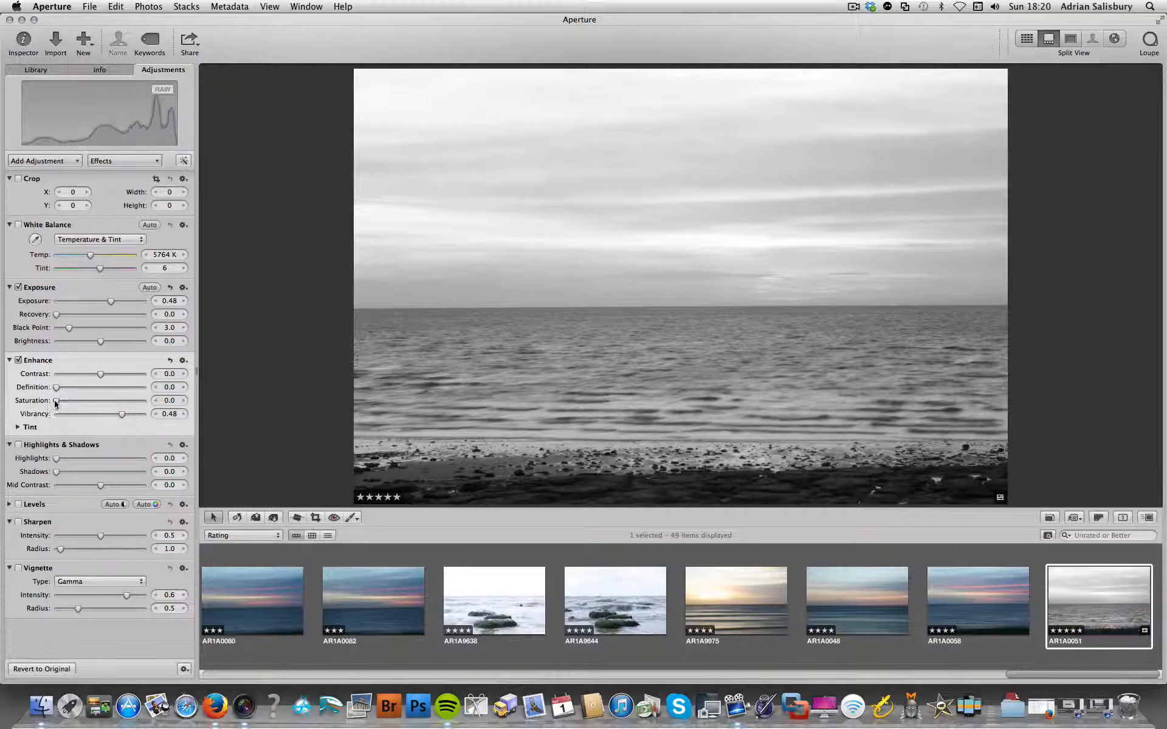
{"action": "left_click_drag", "start_coordinate": [55, 404], "coordinate": [133, 404]}
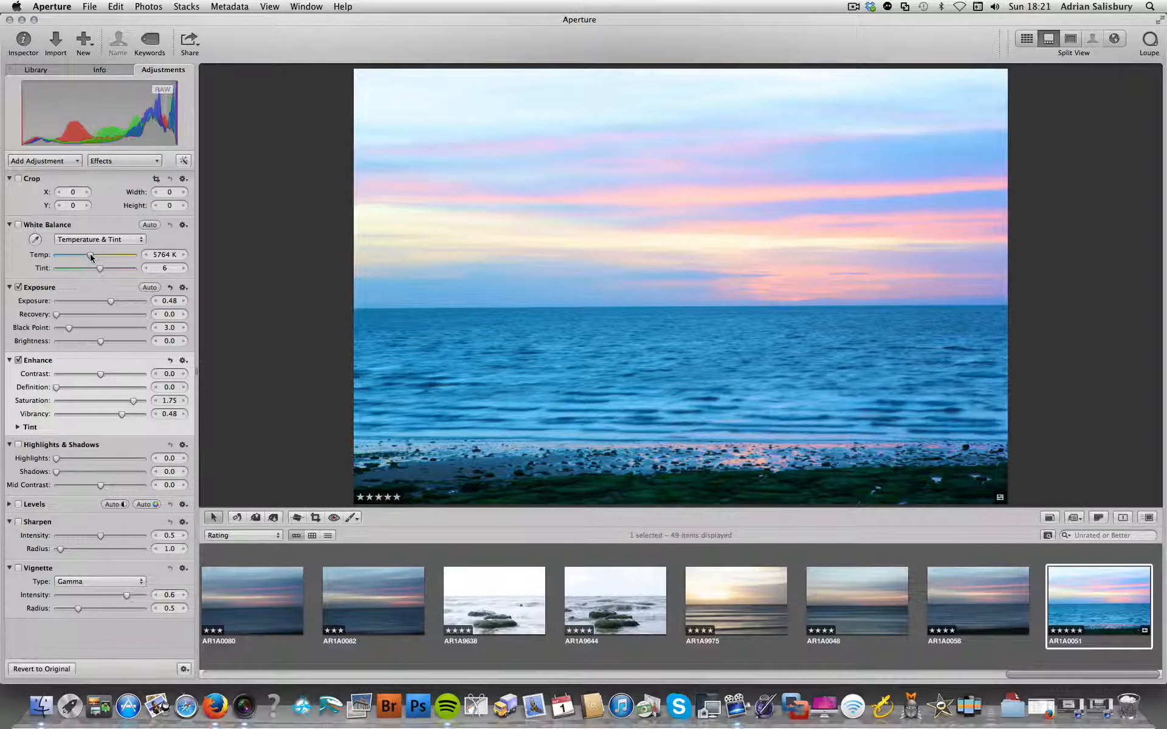
- Set AR1A0051's white balance to 6154 K with tint 26, and its highlights to 64.21, shadows to 65.7 and mid contrast to 25.09
{"action": "mouse_move", "coordinate": [91, 257]}
{"action": "left_mouse_down"}
{"action": "mouse_move", "coordinate": [78, 257]}
{"action": "mouse_move", "coordinate": [93, 259]}
{"action": "left_mouse_up"}
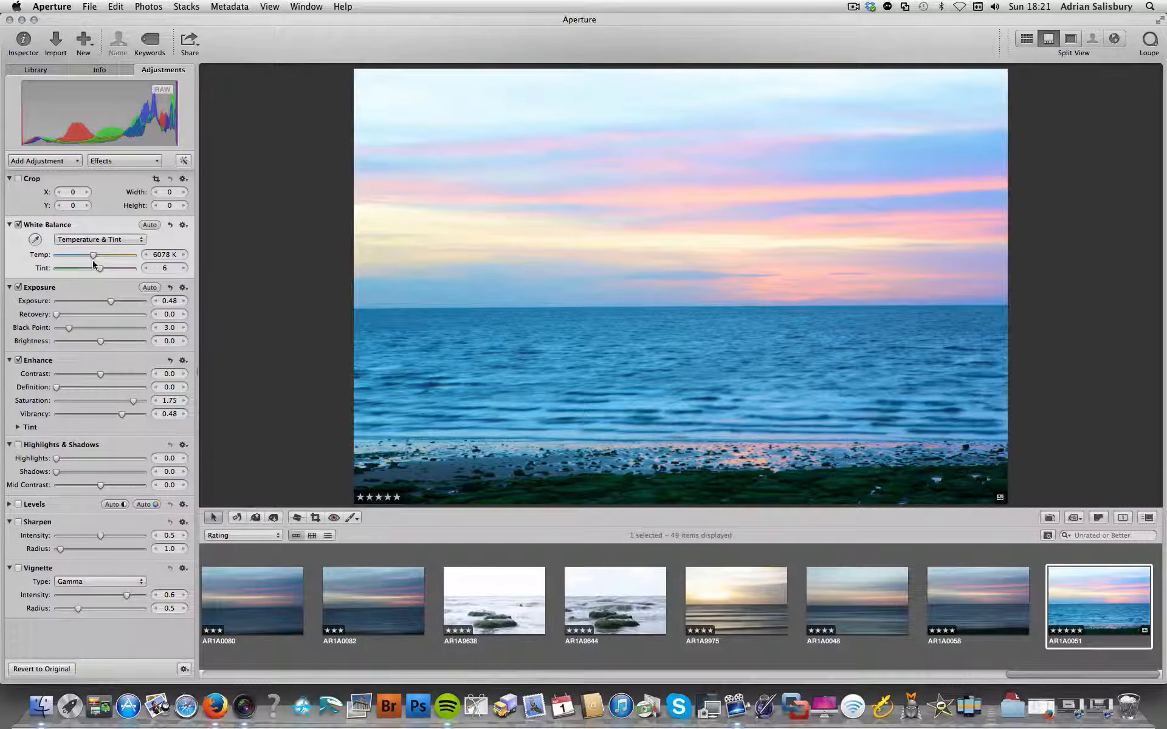
{"action": "mouse_move", "coordinate": [104, 272]}
{"action": "left_mouse_down"}
{"action": "mouse_move", "coordinate": [88, 269]}
{"action": "mouse_move", "coordinate": [115, 270]}
{"action": "left_mouse_up"}
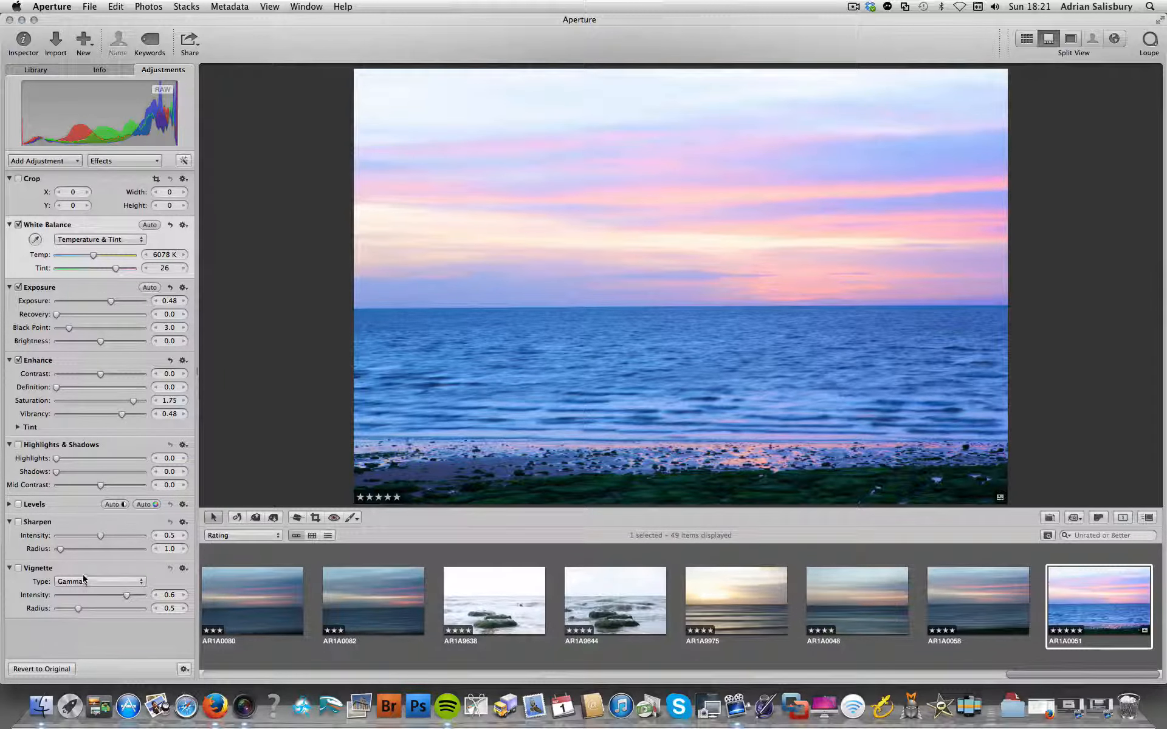
{"action": "left_click_drag", "start_coordinate": [101, 485], "coordinate": [53, 472]}
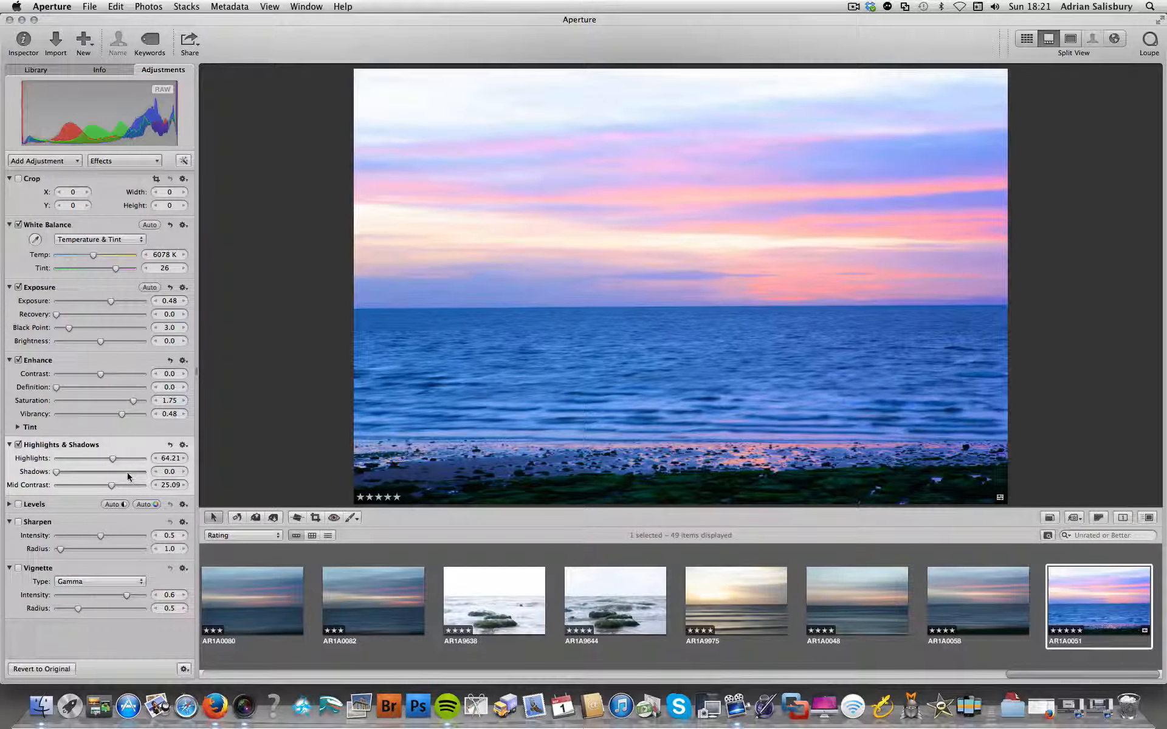
{"action": "left_click_drag", "start_coordinate": [128, 474], "coordinate": [115, 474]}
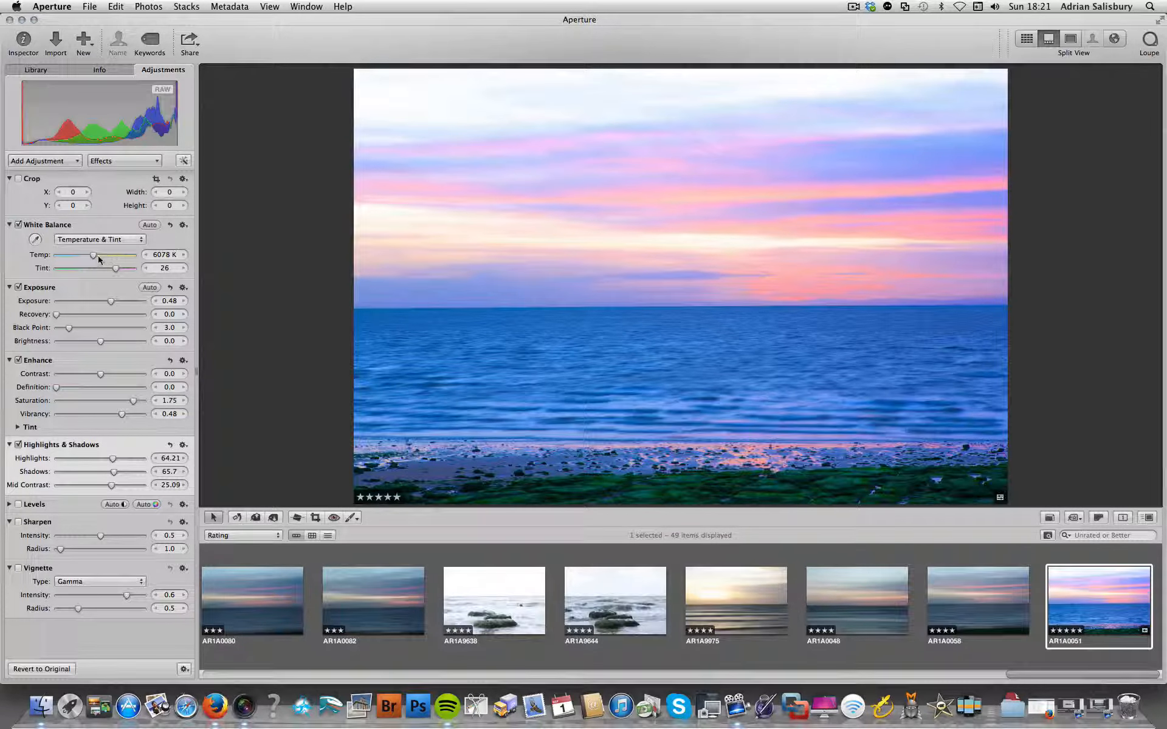
{"action": "left_click_drag", "start_coordinate": [92, 258], "coordinate": [95, 257]}
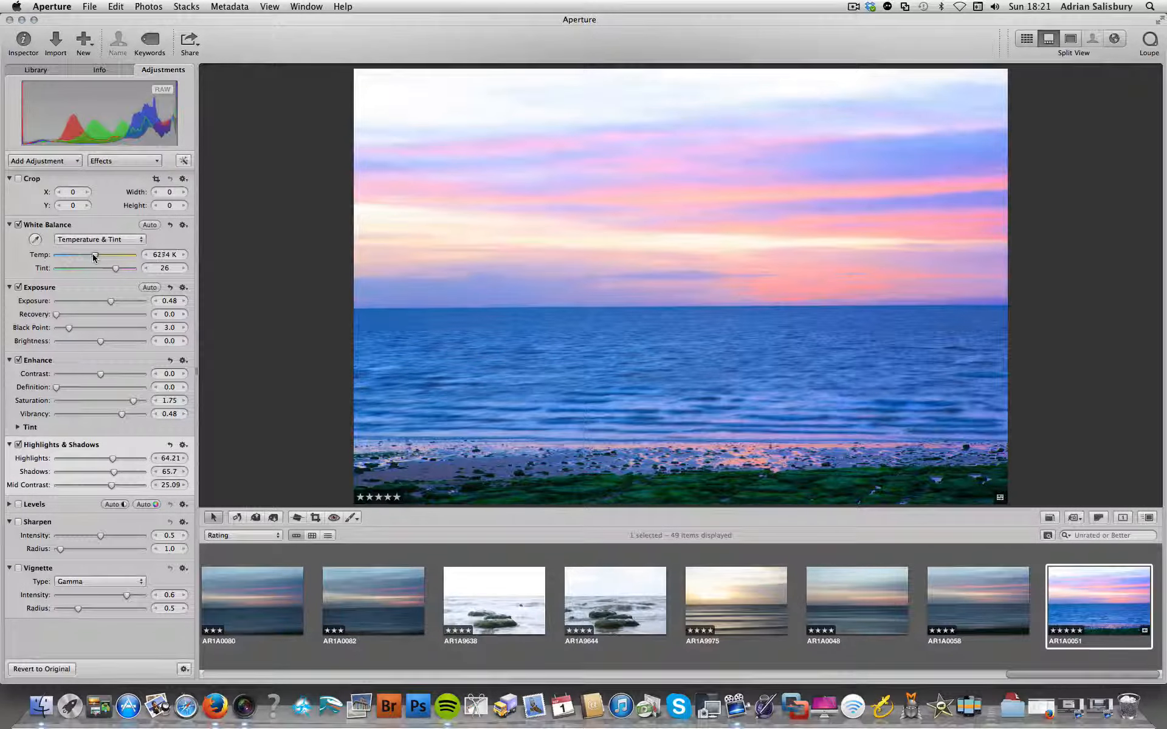
- Compare AR1A0051 with its White Balance and Enhance adjustments switched off and on again
{"action": "left_click", "coordinate": [18, 225]}
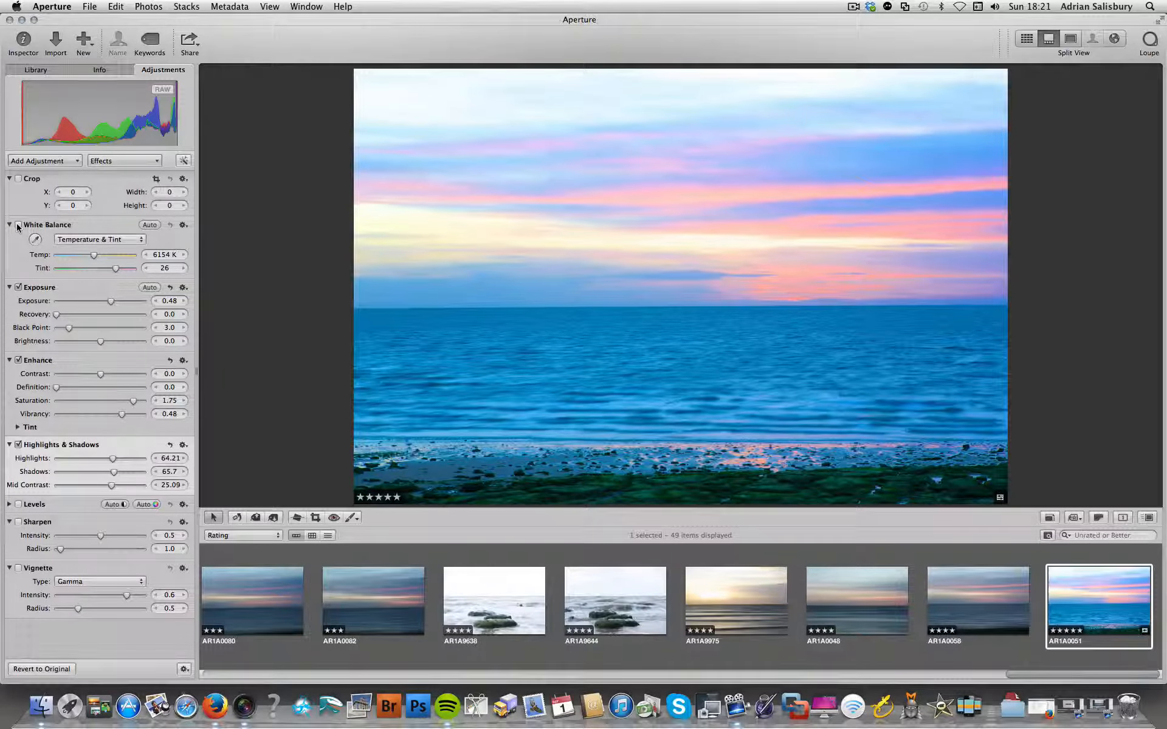
{"action": "left_click", "coordinate": [18, 361]}
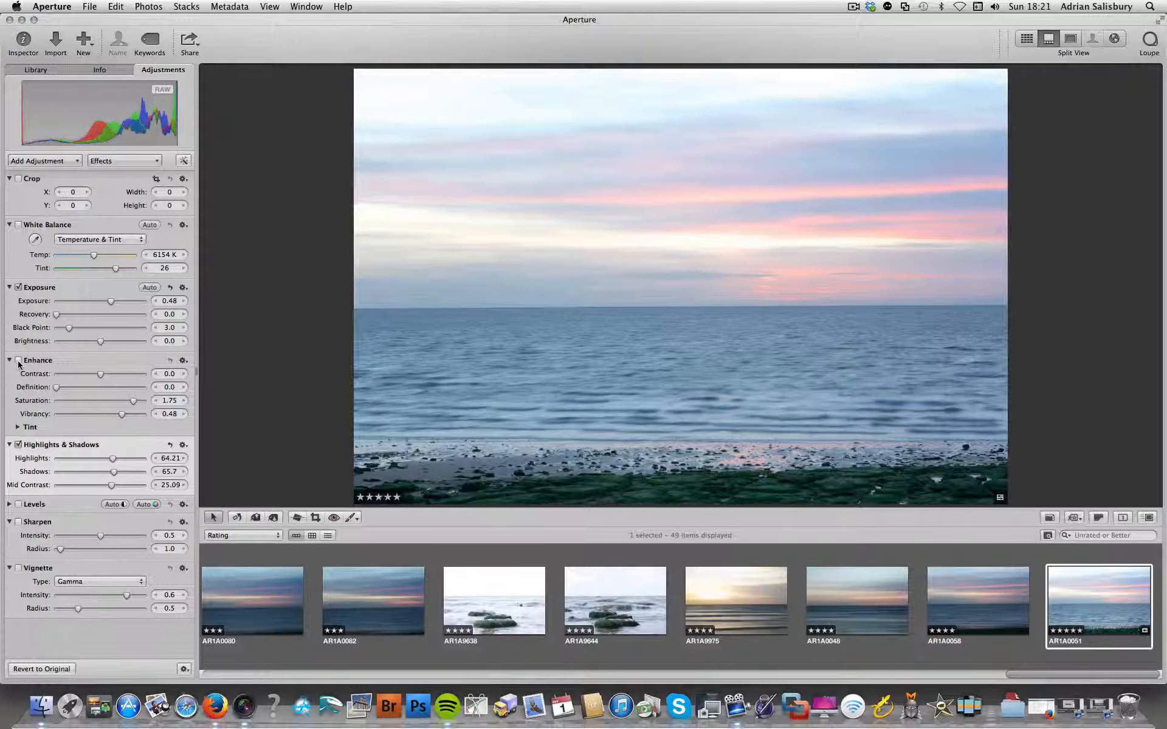
{"action": "left_click", "coordinate": [18, 360]}
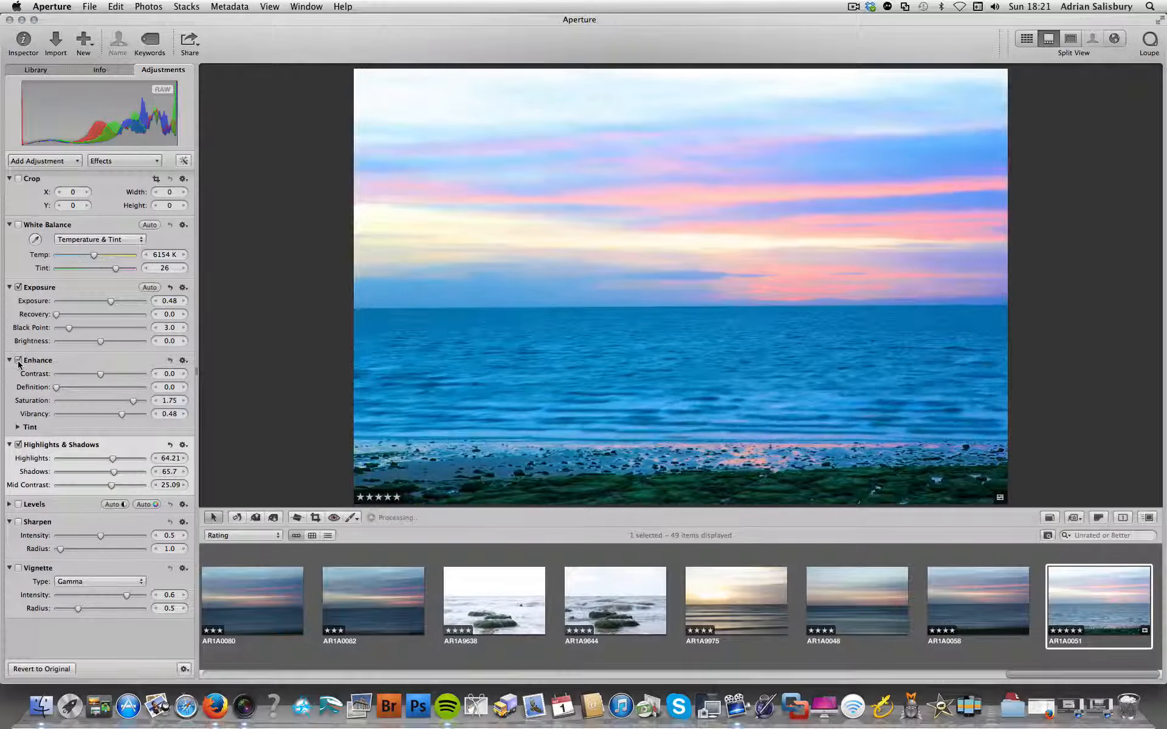
{"action": "left_click", "coordinate": [18, 224]}
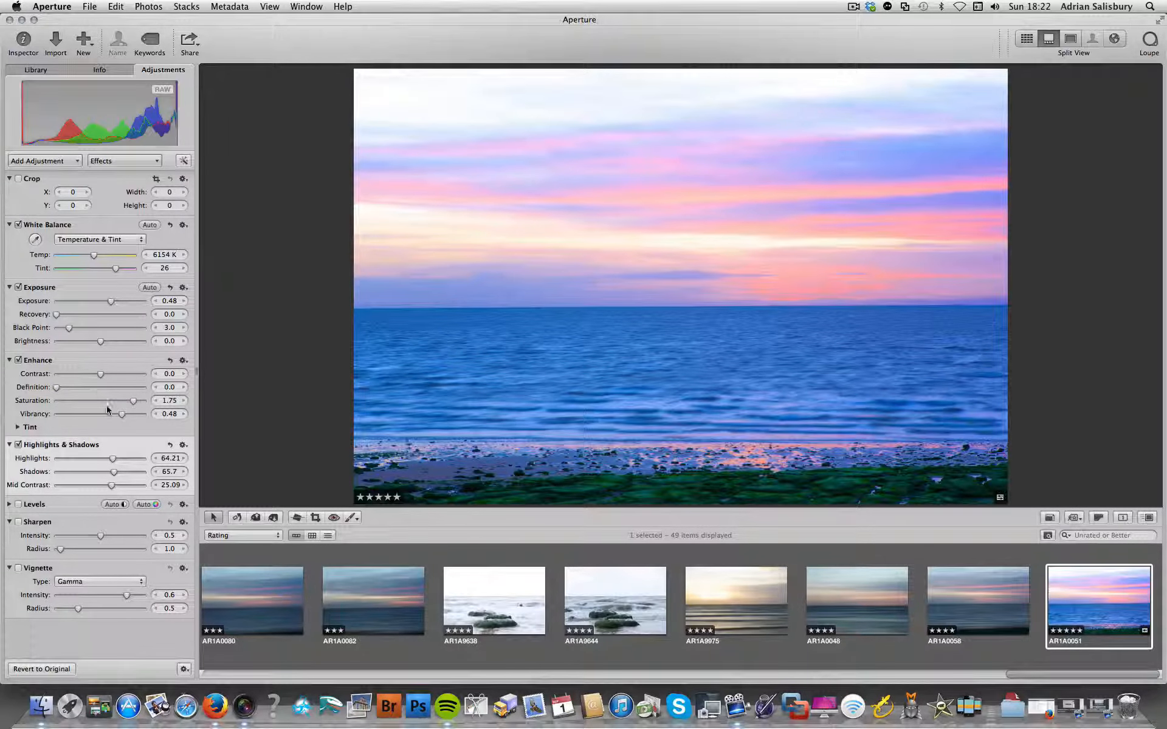
- Set AR1A0051's saturation to 1.7 and vibrancy to 0.29, and copy its adjustments onto AR1A0058
{"action": "mouse_move", "coordinate": [131, 402]}
{"action": "left_mouse_down"}
{"action": "mouse_move", "coordinate": [113, 413]}
{"action": "mouse_move", "coordinate": [131, 403]}
{"action": "left_mouse_up"}
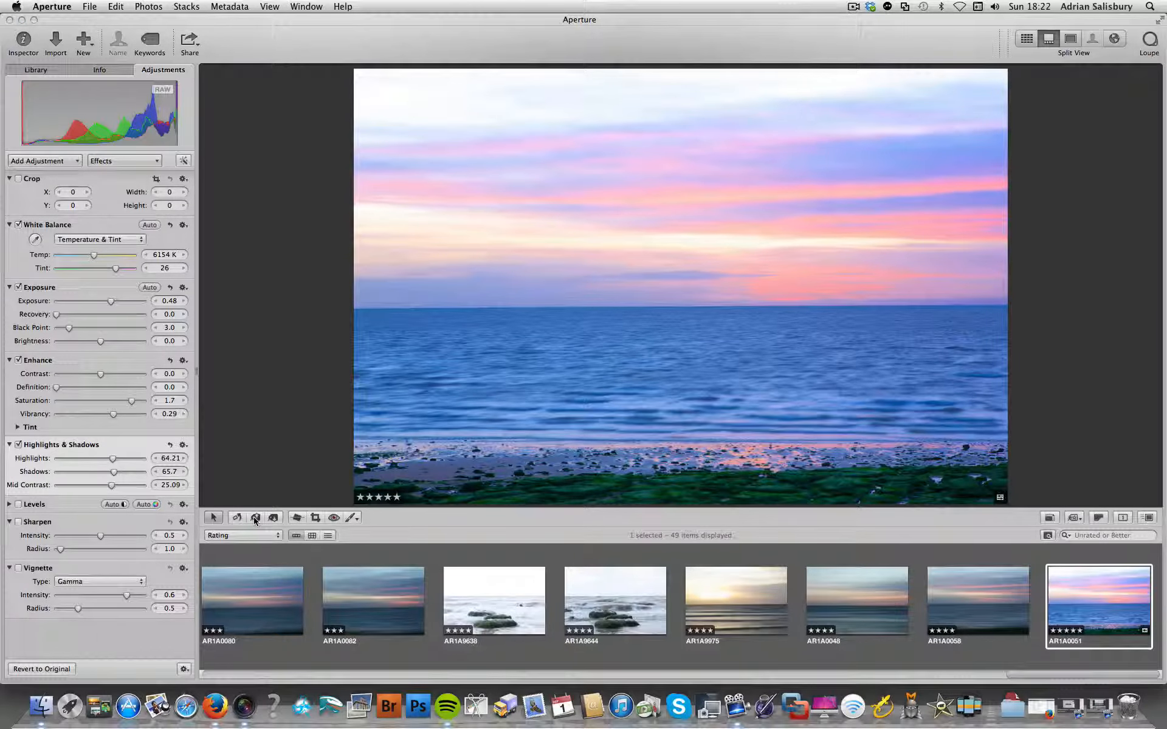
{"action": "left_click", "coordinate": [978, 603]}
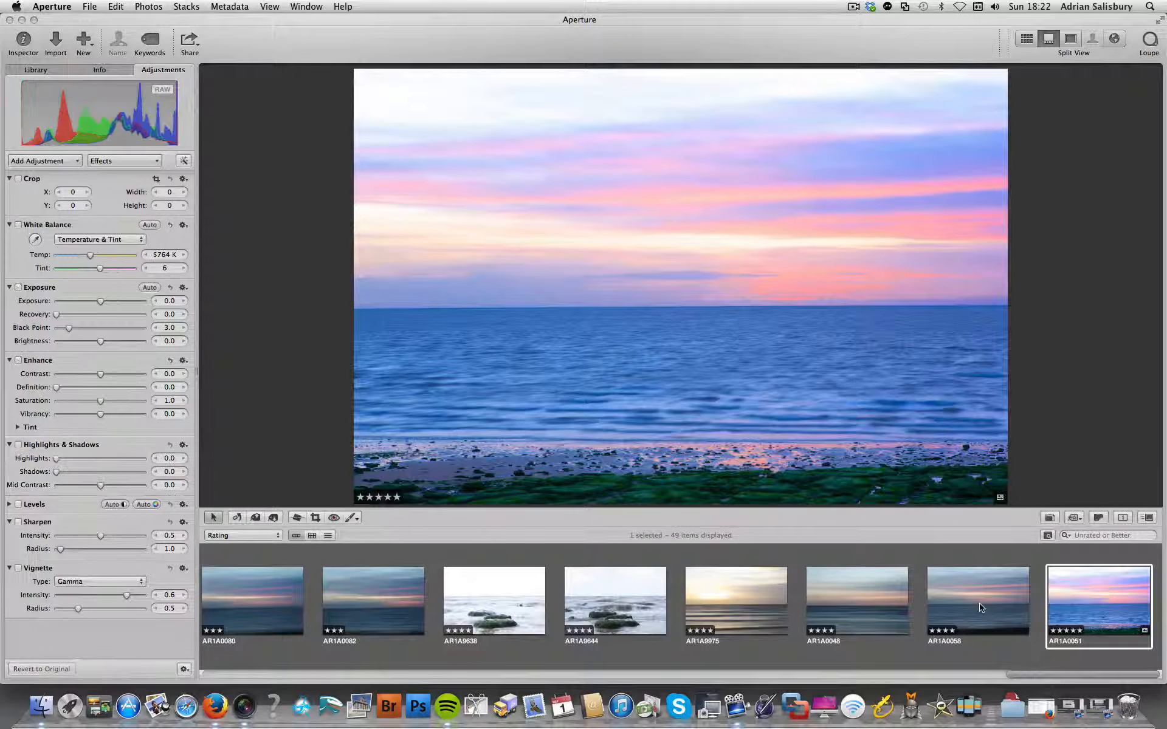
{"action": "left_click", "coordinate": [274, 517]}
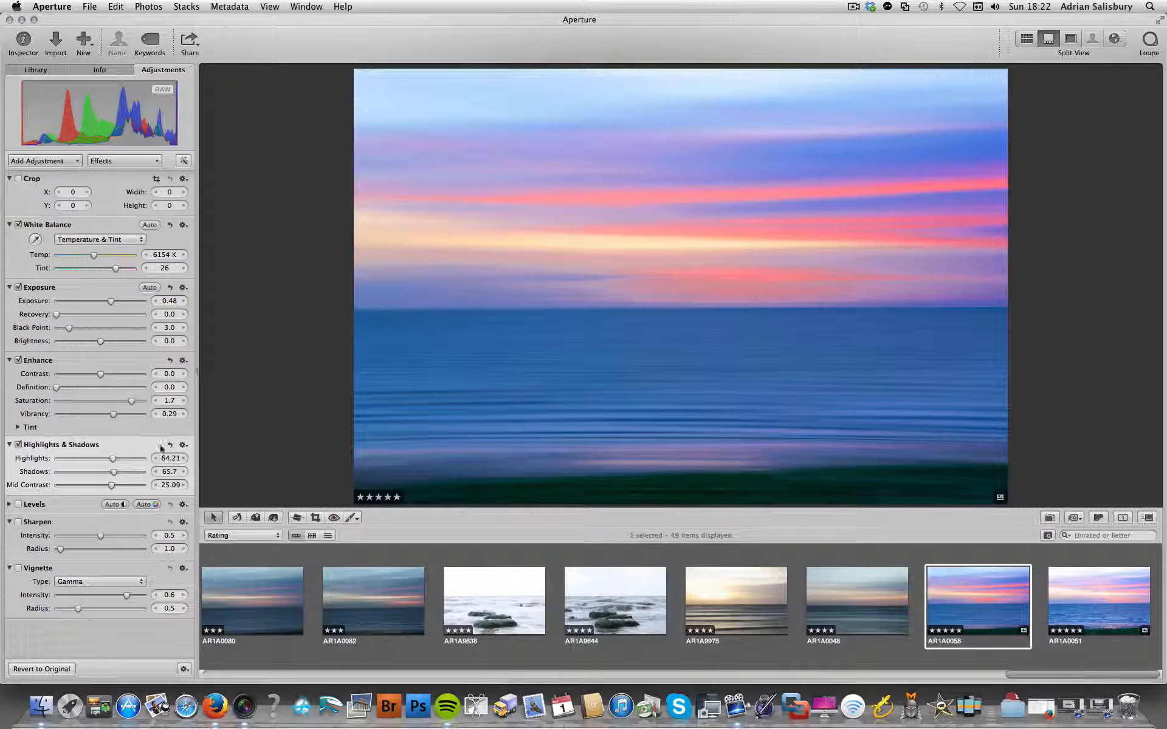
- Try a saturation of 1.67 on AR1A0058 and compare the photo with Enhance and White Balance off and on
{"action": "mouse_move", "coordinate": [123, 403]}
{"action": "left_mouse_down"}
{"action": "mouse_move", "coordinate": [111, 399]}
{"action": "mouse_move", "coordinate": [130, 401]}
{"action": "left_mouse_up"}
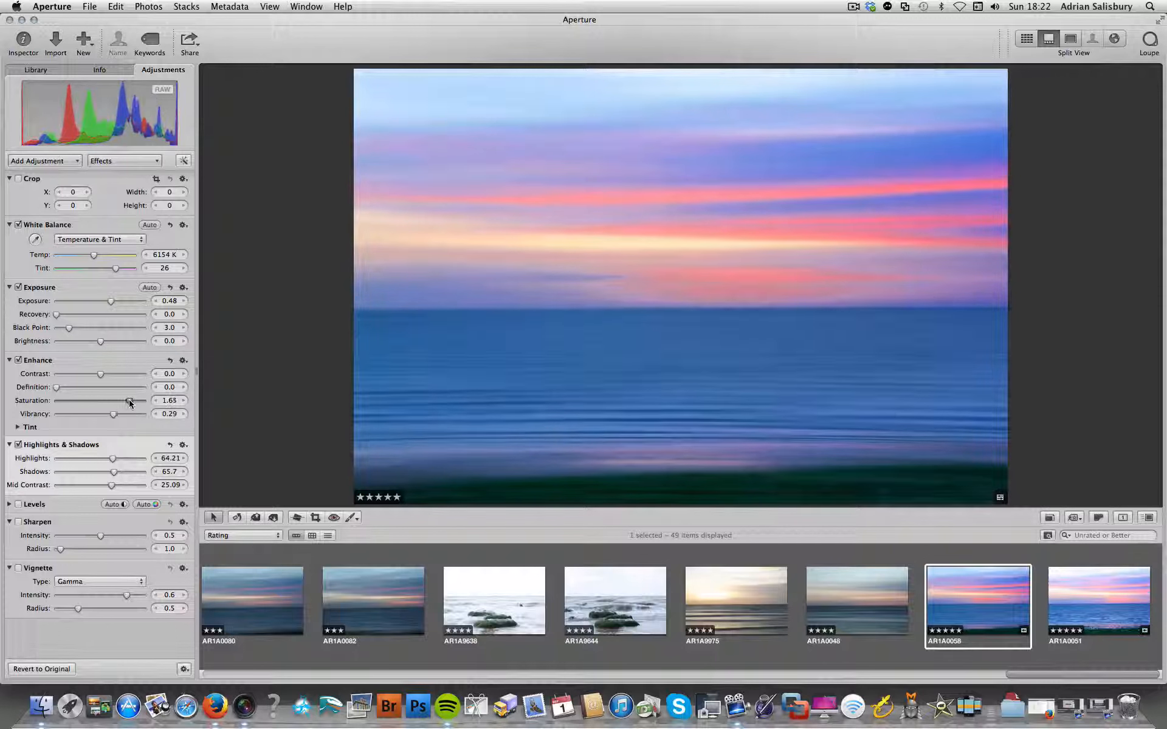
{"action": "left_click", "coordinate": [19, 360]}
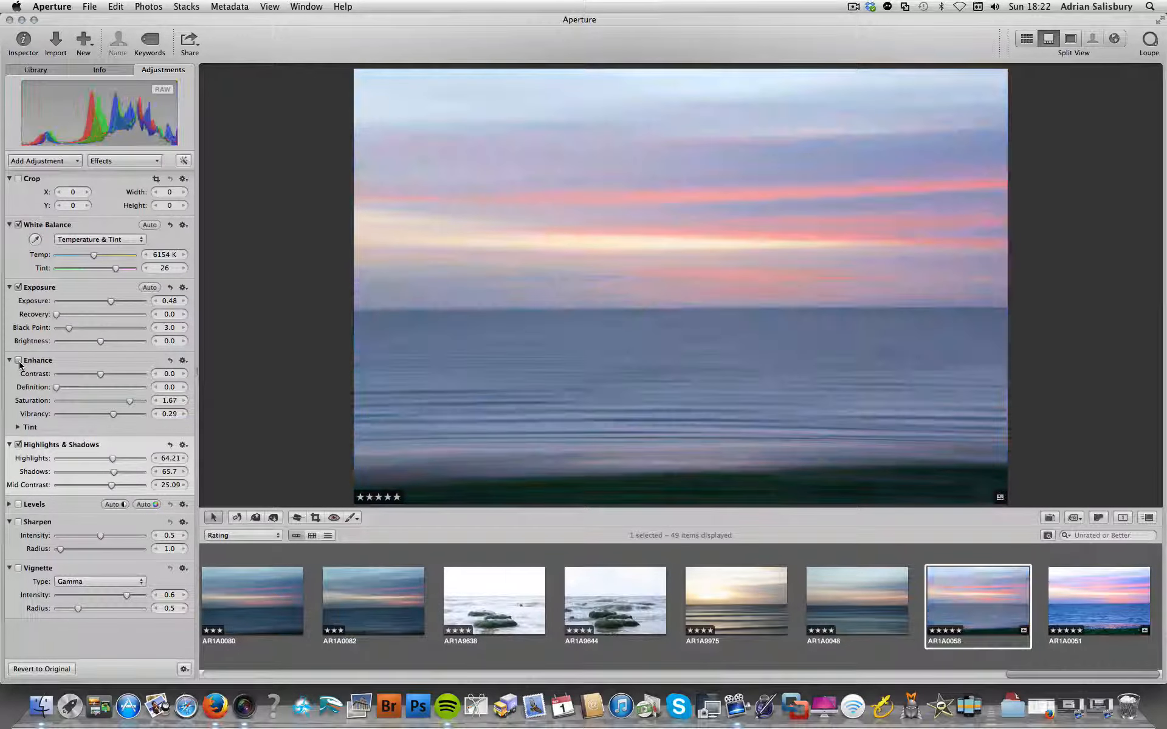
{"action": "left_click", "coordinate": [18, 226]}
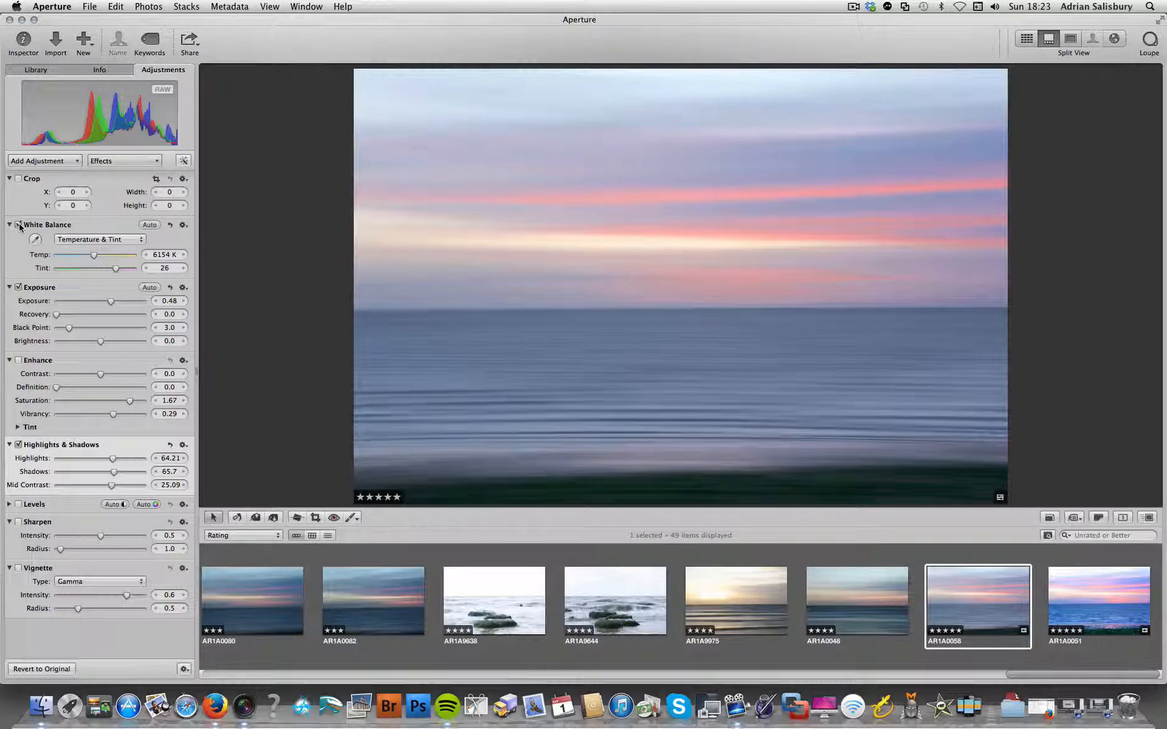
{"action": "left_click", "coordinate": [18, 225]}
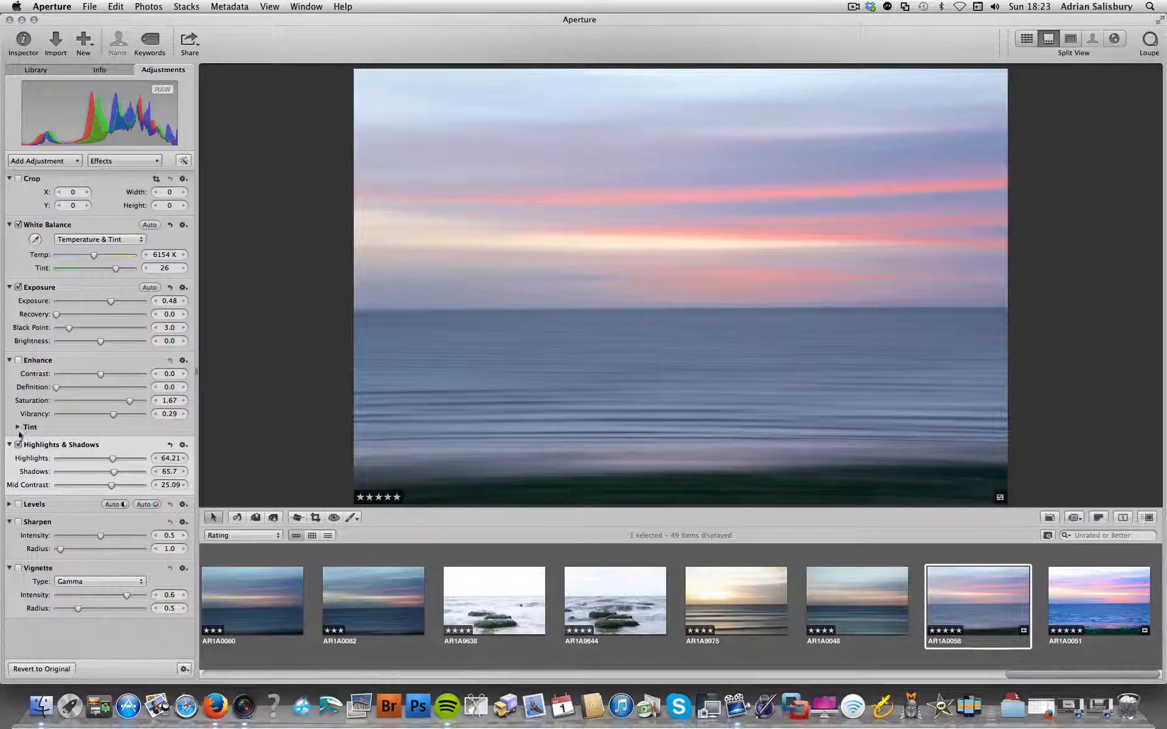
{"action": "left_click", "coordinate": [19, 361]}
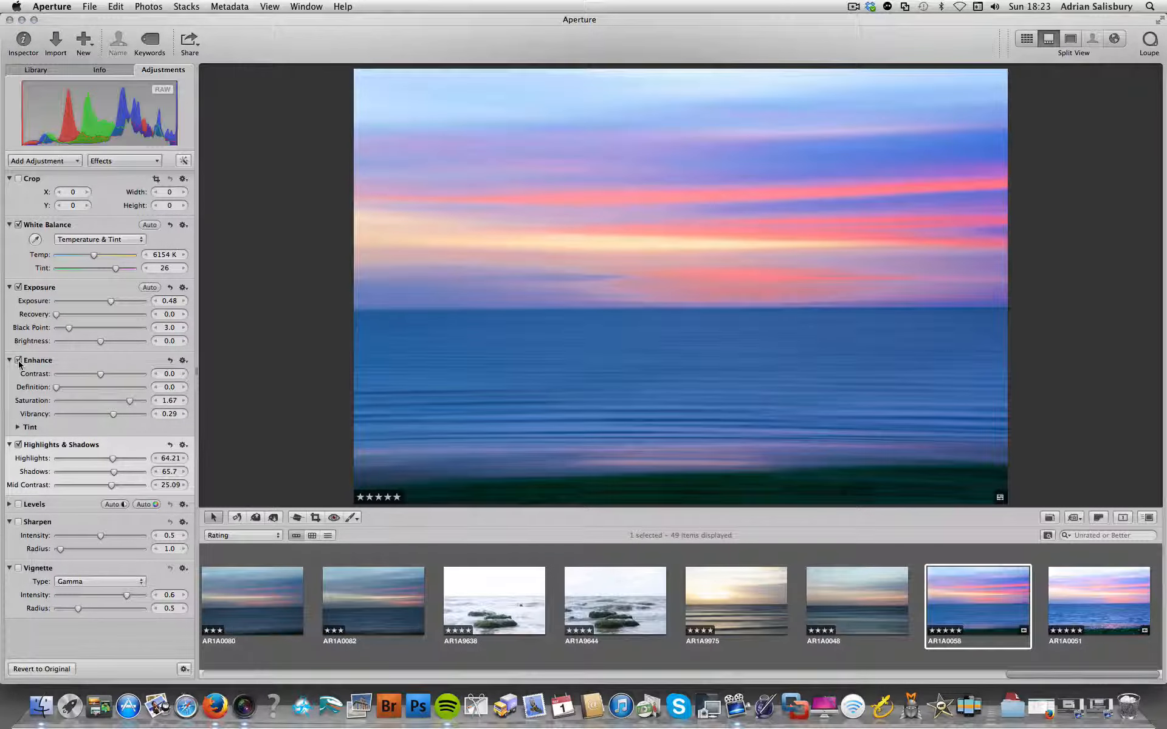
- Set AR1A0058's white balance temperature to 6129 K and its saturation to 1.48
{"action": "left_click_drag", "start_coordinate": [94, 256], "coordinate": [94, 258]}
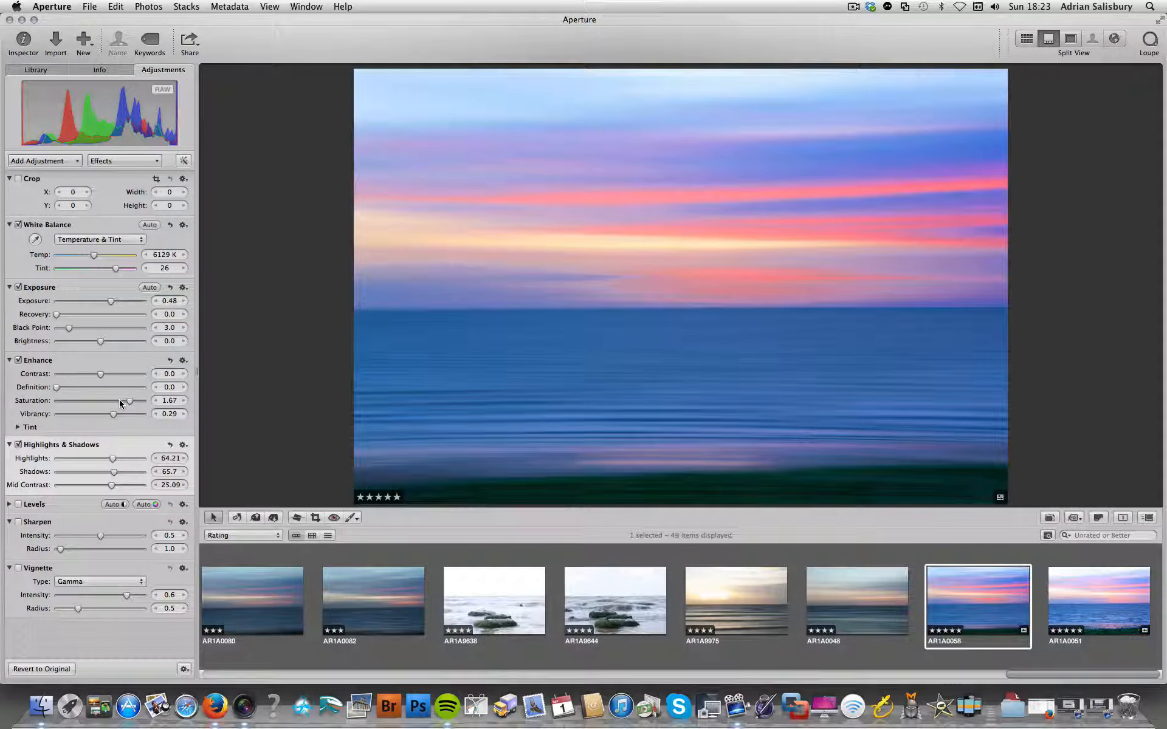
{"action": "left_click_drag", "start_coordinate": [129, 402], "coordinate": [114, 401]}
{"action": "left_click", "coordinate": [121, 400]}
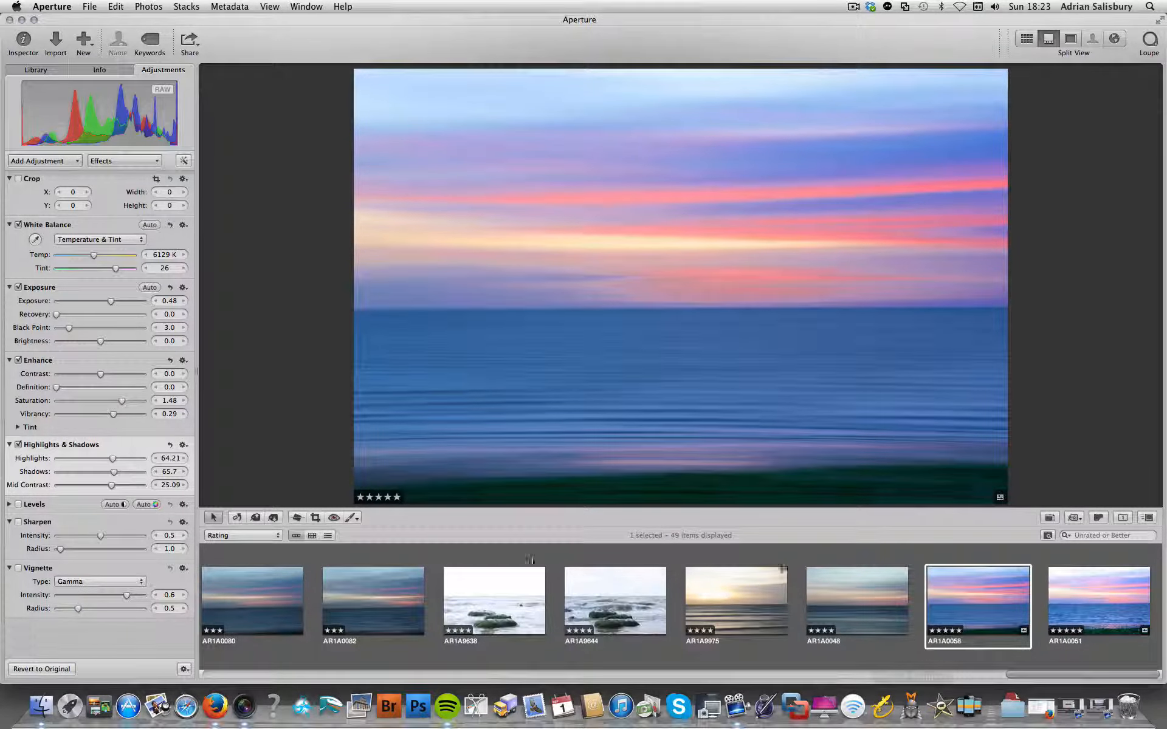
- Copy AR1A0058's adjustments onto the sunset photo AR1A9975, reset its exposure to 0.0 and set its temperature to 5717 K
{"action": "left_click", "coordinate": [852, 609]}
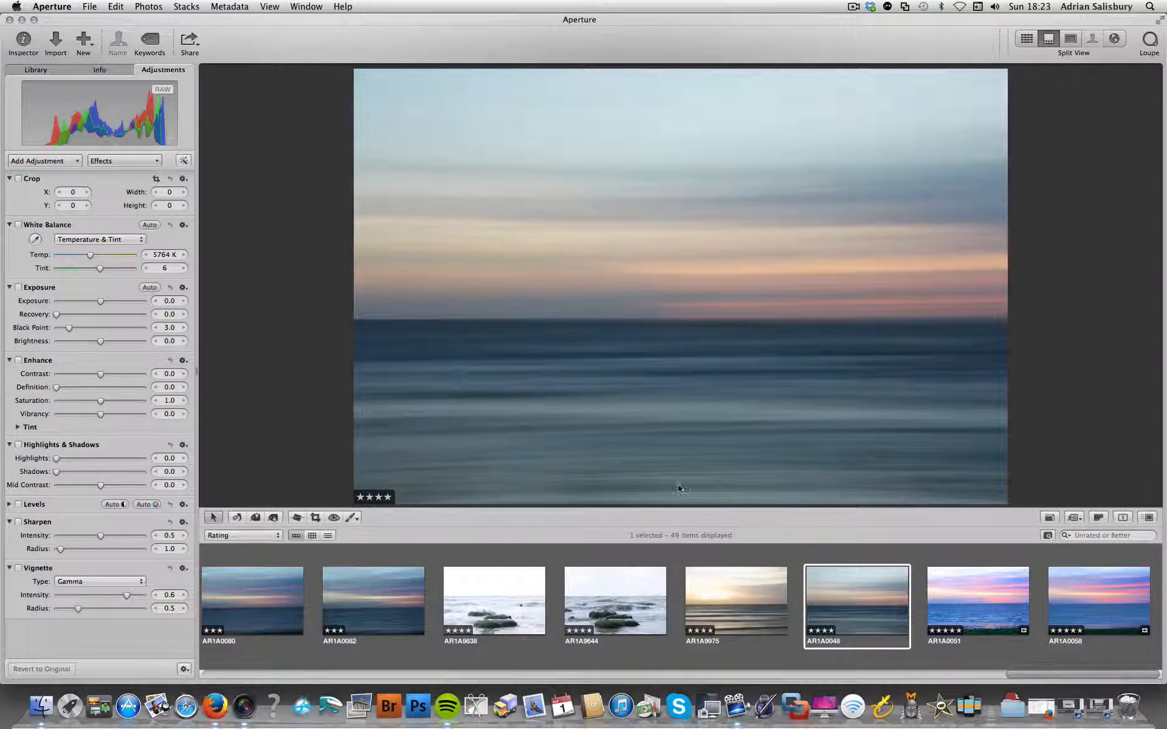
{"action": "left_click", "coordinate": [734, 614]}
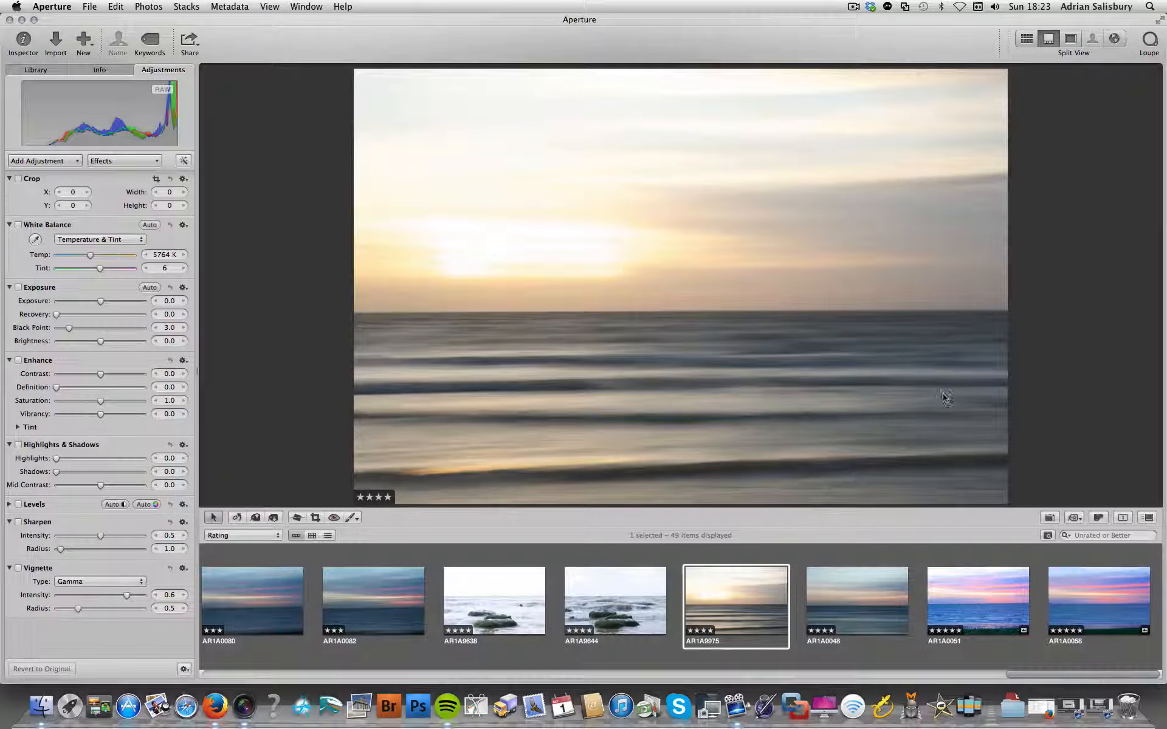
{"action": "left_click", "coordinate": [276, 519]}
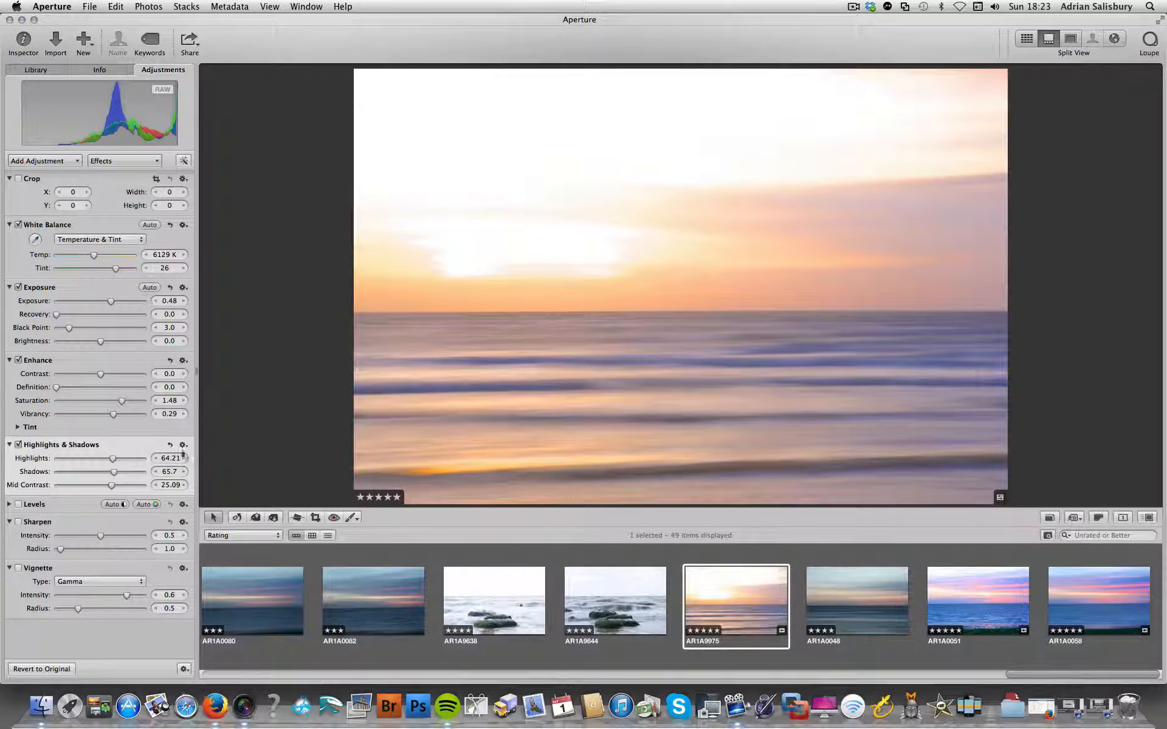
{"action": "double_click", "coordinate": [110, 302]}
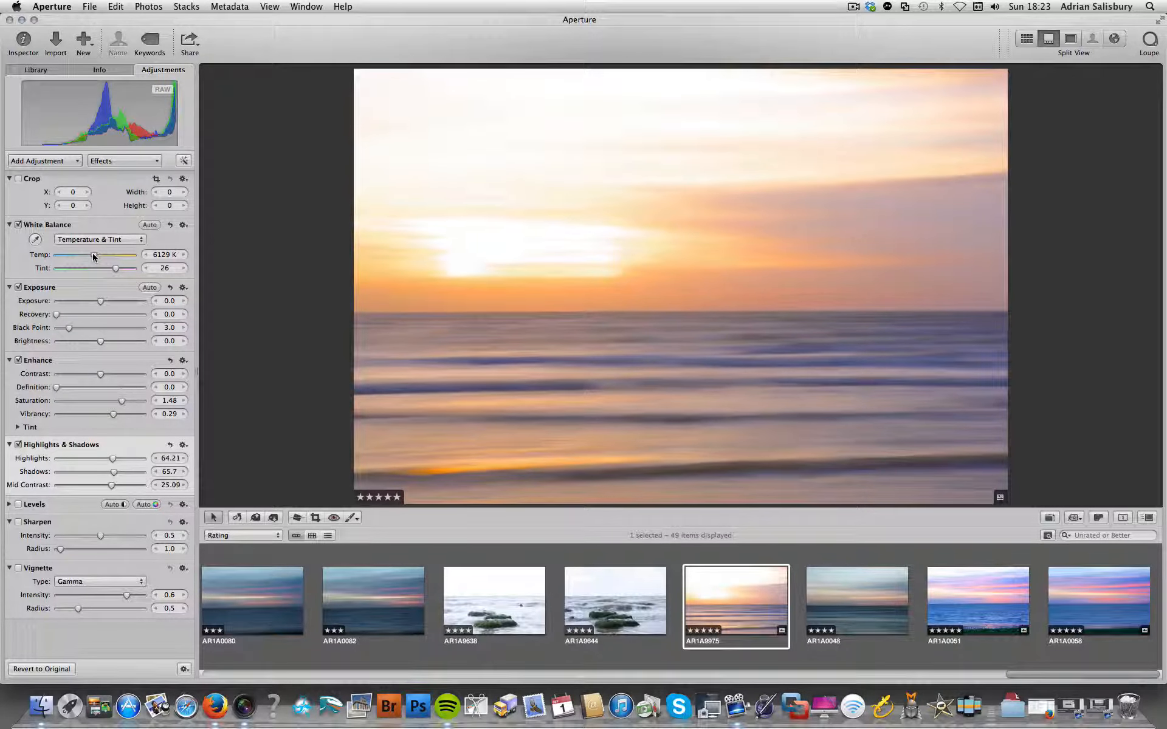
{"action": "left_click_drag", "start_coordinate": [92, 254], "coordinate": [89, 254]}
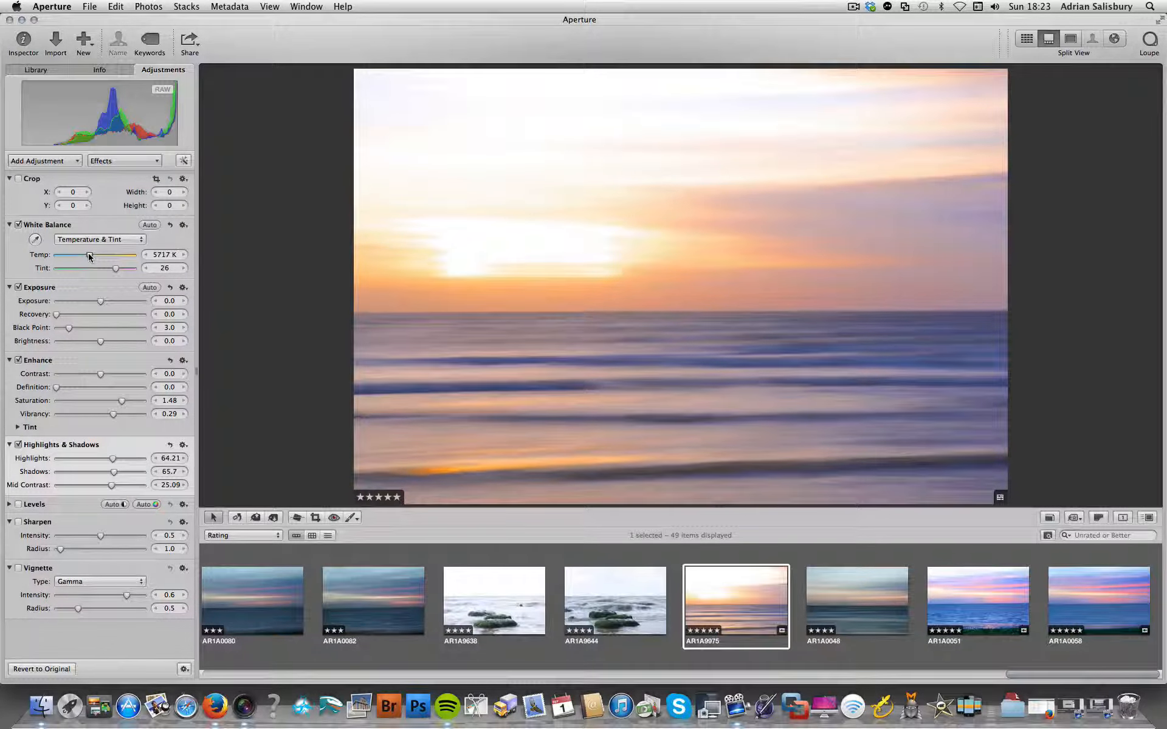
- Set AR1A0048's white balance to 5437 K with tint 33, and enhance it with definition 0.6, saturation 1.49 and vibrancy 0.17
{"action": "left_click", "coordinate": [998, 598]}
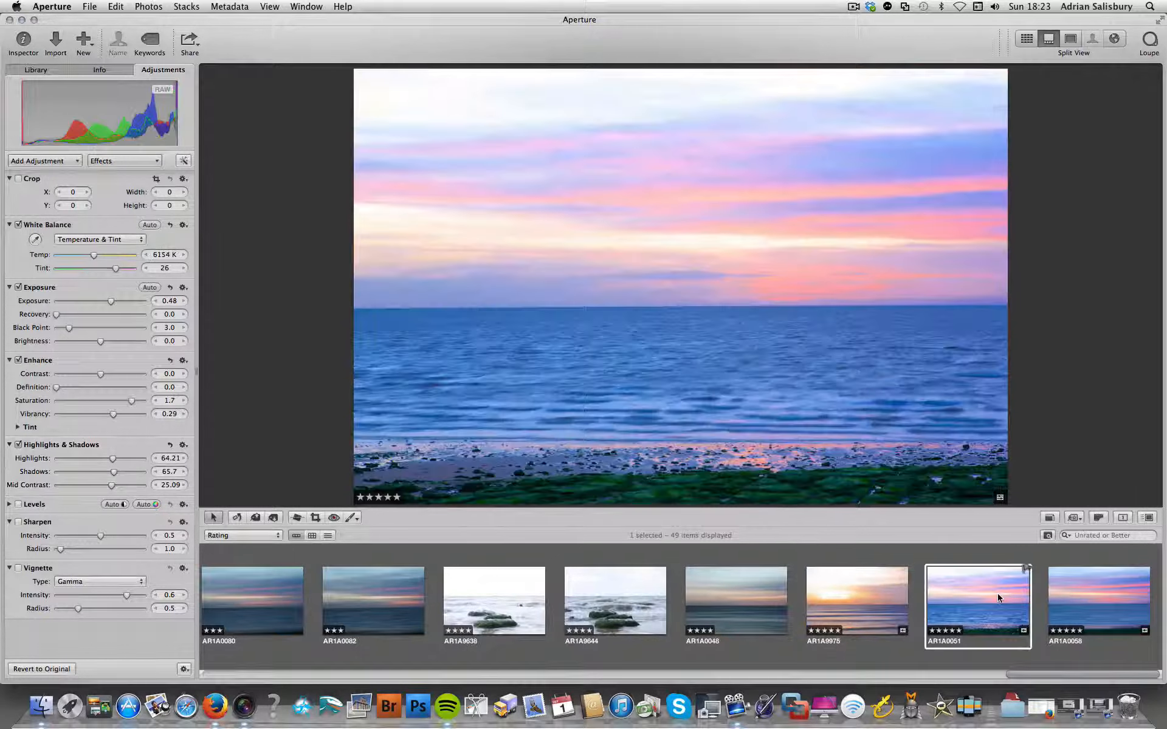
{"action": "left_click", "coordinate": [765, 614]}
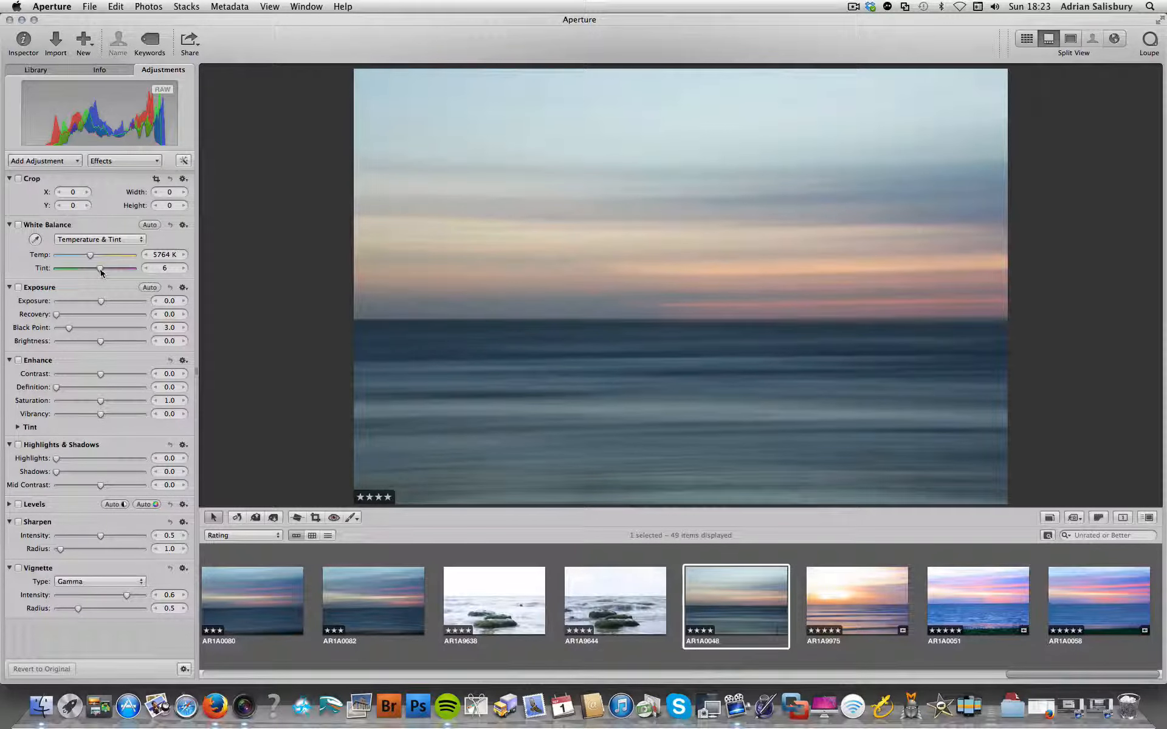
{"action": "mouse_move", "coordinate": [100, 268]}
{"action": "left_mouse_down"}
{"action": "mouse_move", "coordinate": [122, 268]}
{"action": "mouse_move", "coordinate": [88, 255]}
{"action": "left_mouse_up"}
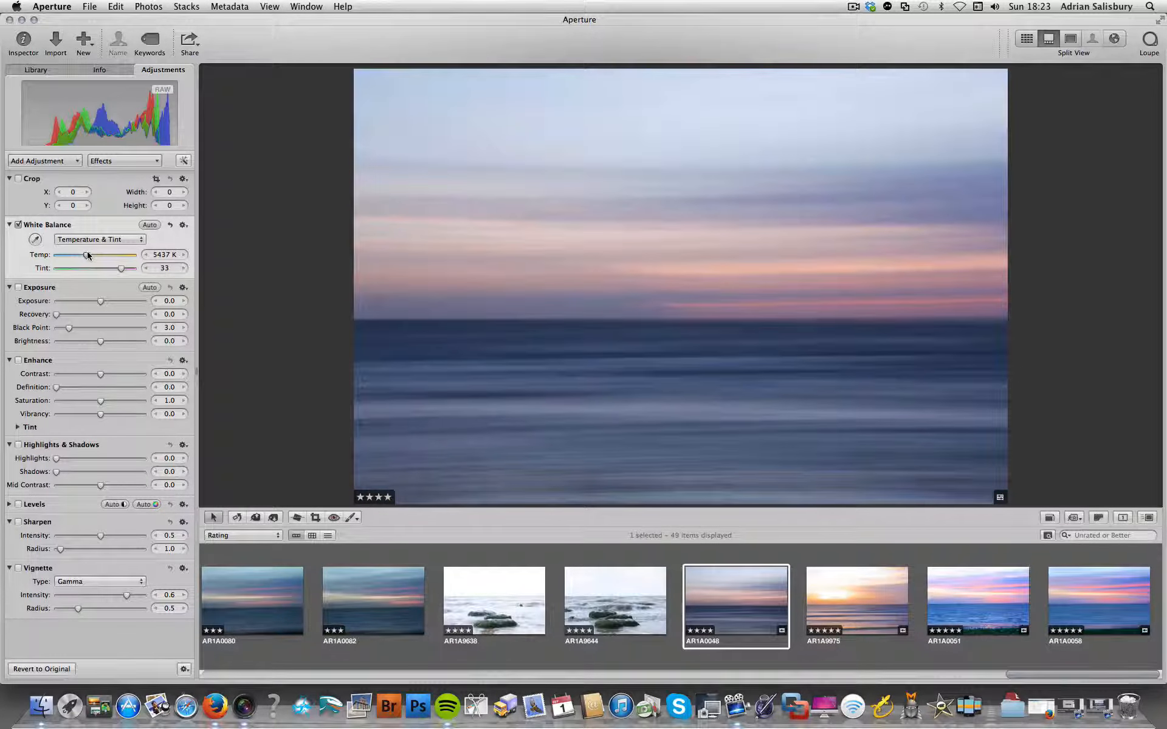
{"action": "mouse_move", "coordinate": [115, 402]}
{"action": "left_mouse_down"}
{"action": "mouse_move", "coordinate": [128, 402]}
{"action": "mouse_move", "coordinate": [108, 415]}
{"action": "mouse_move", "coordinate": [99, 390]}
{"action": "mouse_move", "coordinate": [109, 389]}
{"action": "left_mouse_up"}
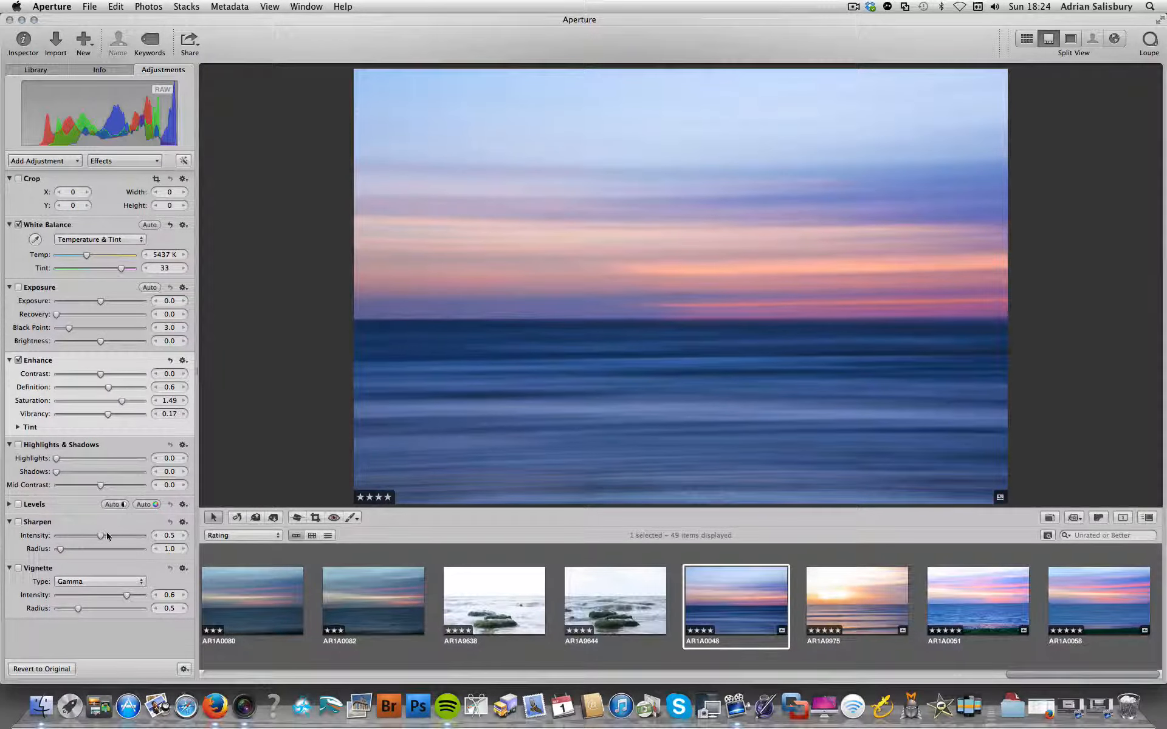
- Set AR1A0048's highlights to 41.71 and shadows to 31.24, and its exposure to 0.66
{"action": "mouse_move", "coordinate": [82, 458]}
{"action": "left_mouse_down"}
{"action": "mouse_move", "coordinate": [93, 461]}
{"action": "mouse_move", "coordinate": [84, 475]}
{"action": "left_mouse_up"}
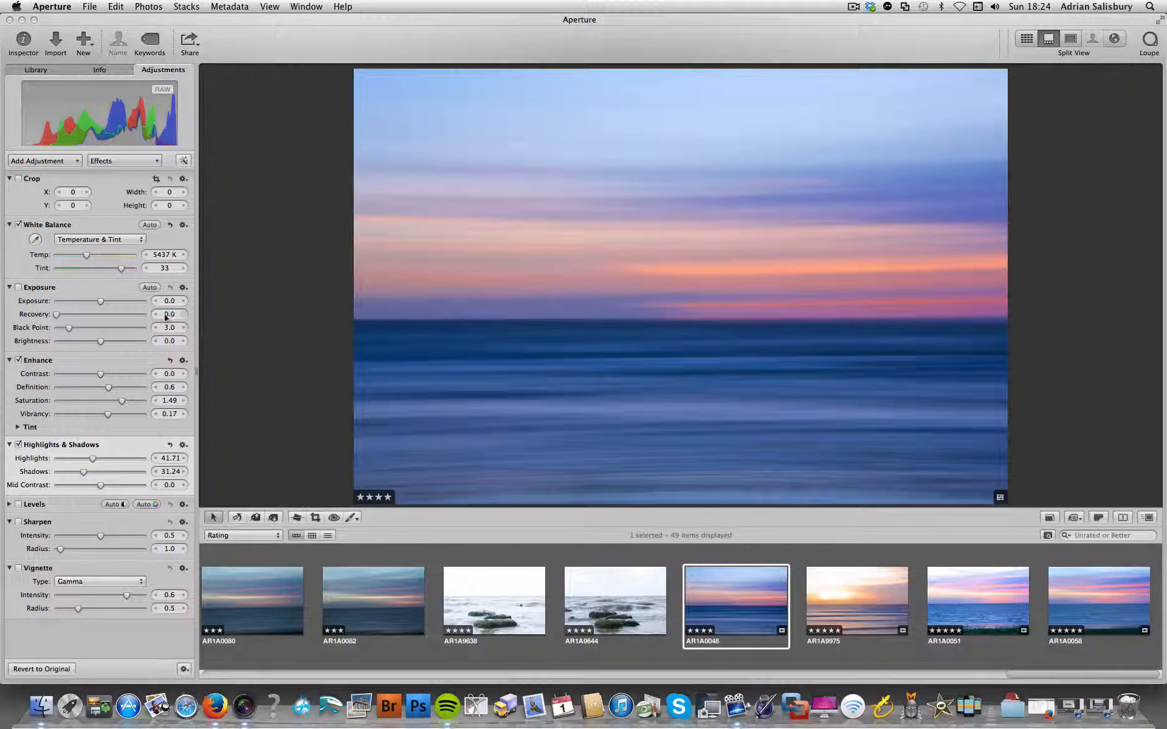
{"action": "left_click_drag", "start_coordinate": [101, 302], "coordinate": [114, 305]}
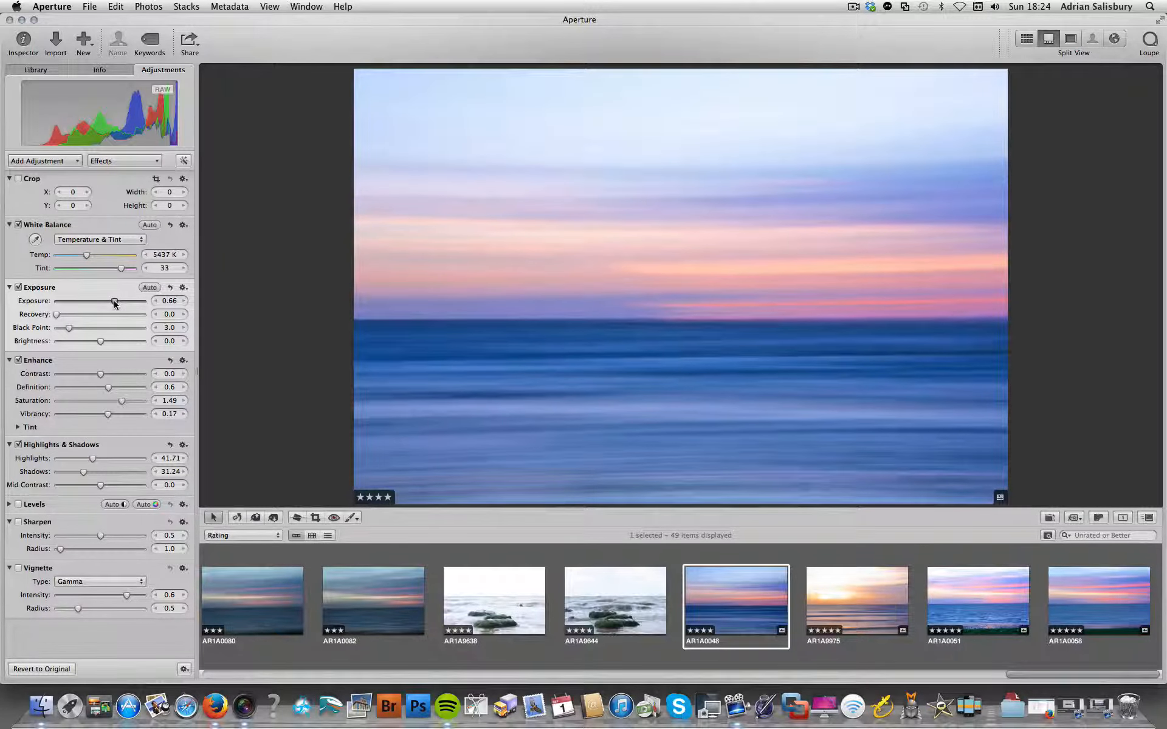
- Check AR1A0022's photo information, stamp the copied adjustments onto it and rate it four stars
{"action": "scroll", "coordinate": [476, 610], "scroll_direction": "left", "scroll_amount": 5}
{"action": "scroll", "coordinate": [476, 608], "scroll_direction": "left", "scroll_amount": 5}
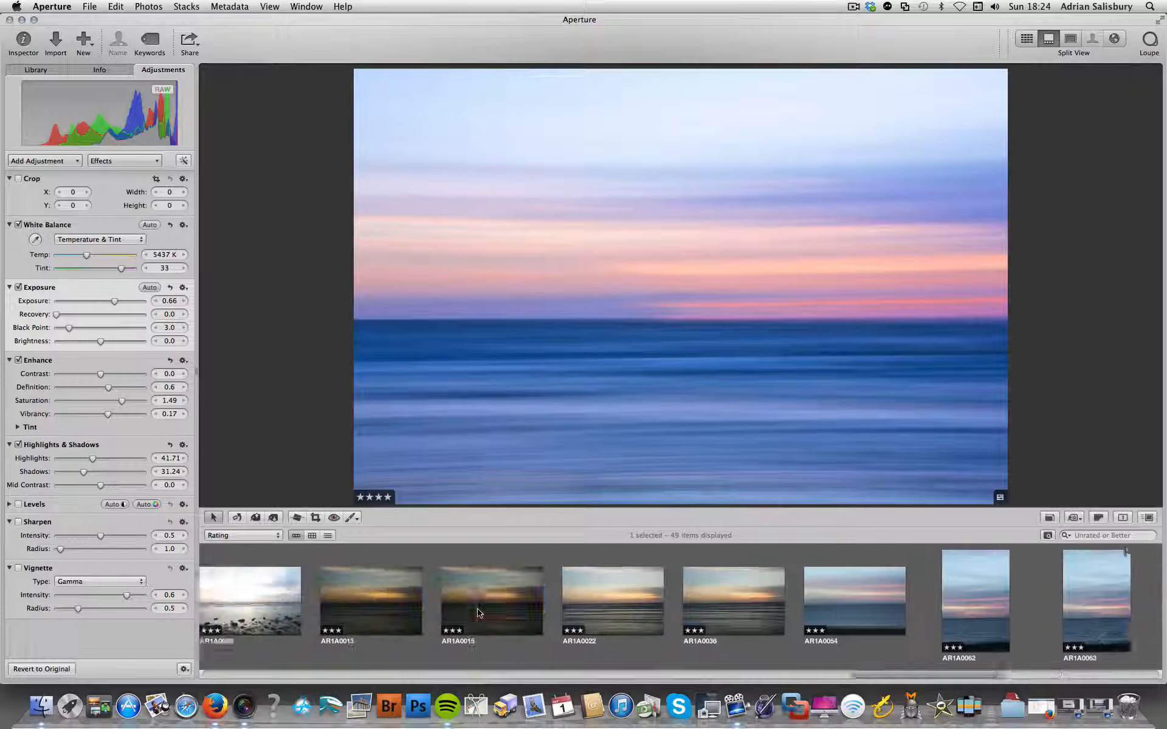
{"action": "left_click", "coordinate": [688, 609]}
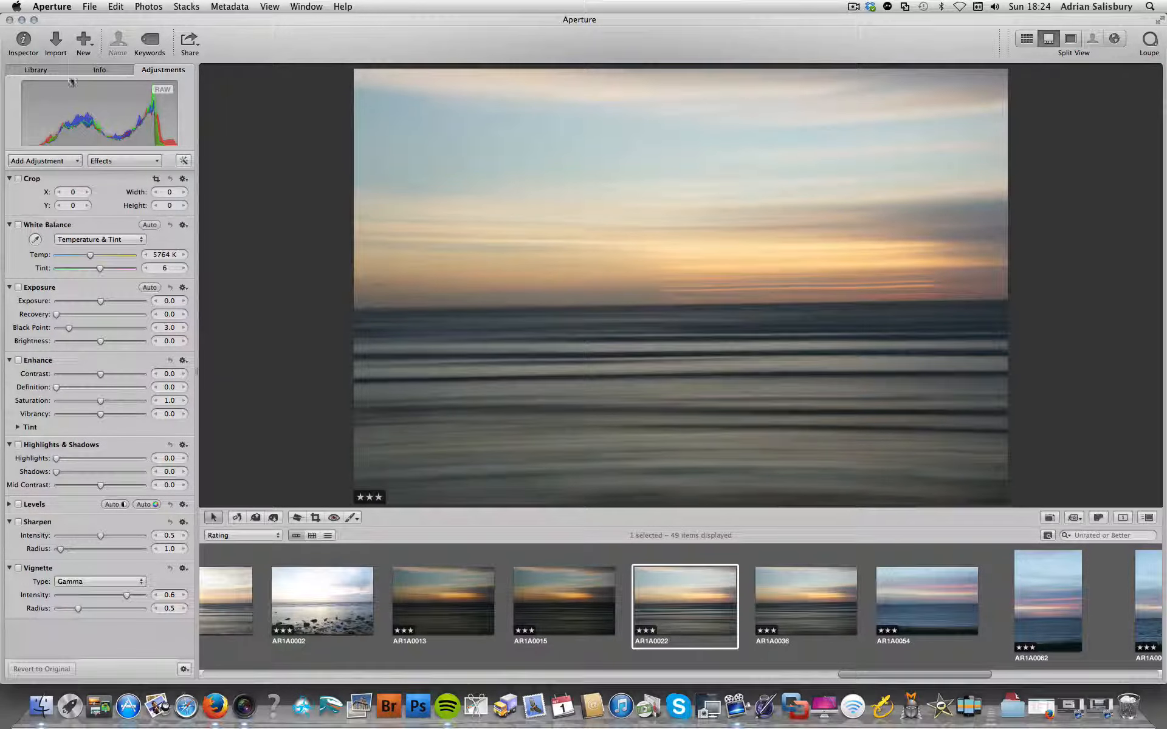
{"action": "left_click", "coordinate": [99, 71]}
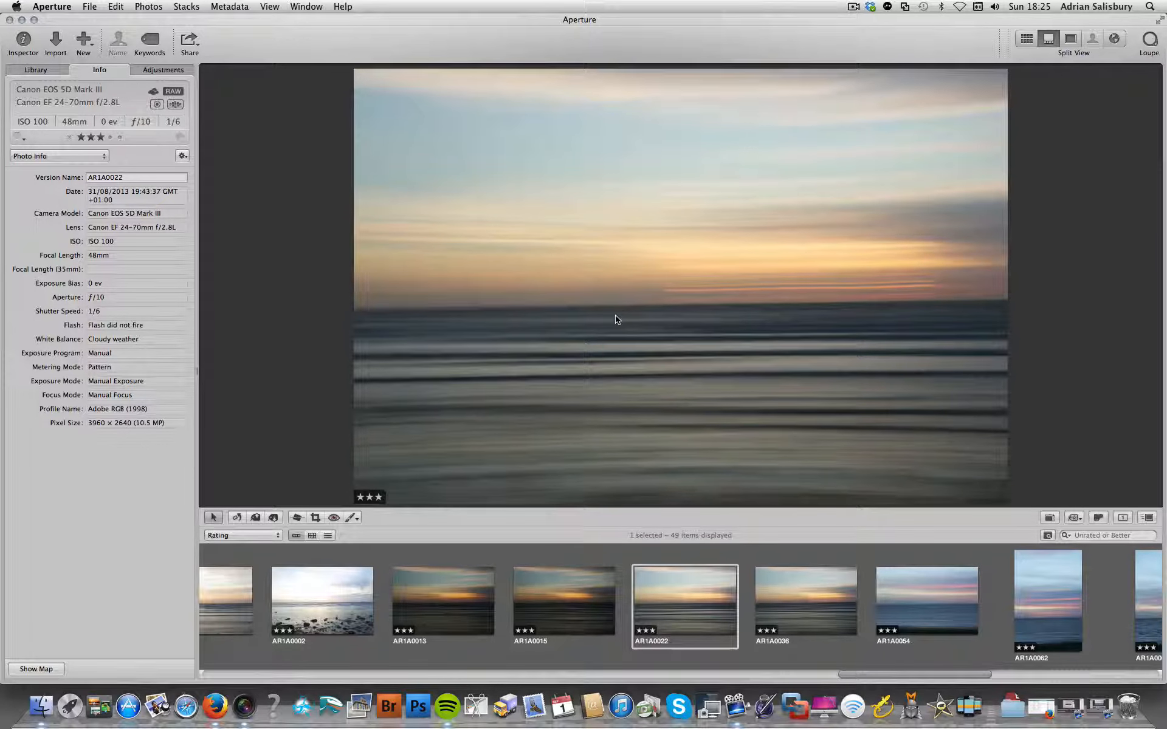
{"action": "left_click", "coordinate": [274, 518]}
{"action": "key", "text": "4"}
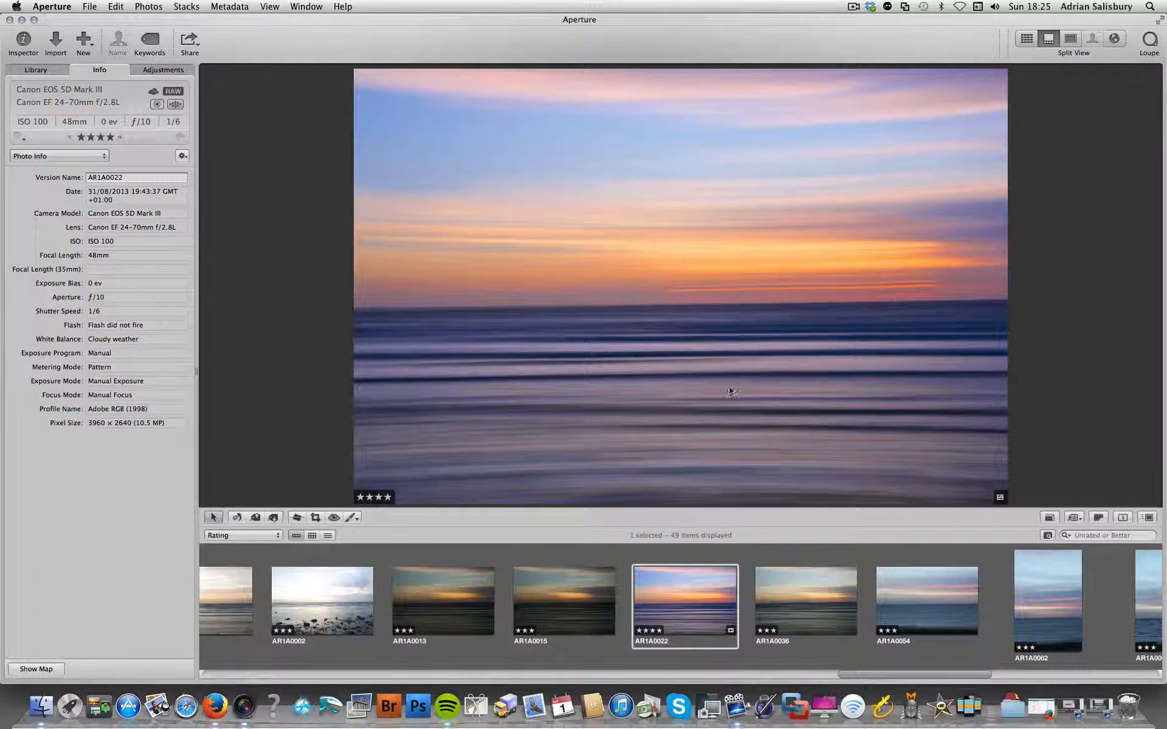
- Set AR1A0022's saturation to 1.26 and vibrancy to 0.09, and its white balance to 7533 K with tint 41
{"action": "left_click", "coordinate": [160, 69]}
{"action": "left_click_drag", "start_coordinate": [122, 402], "coordinate": [103, 417]}
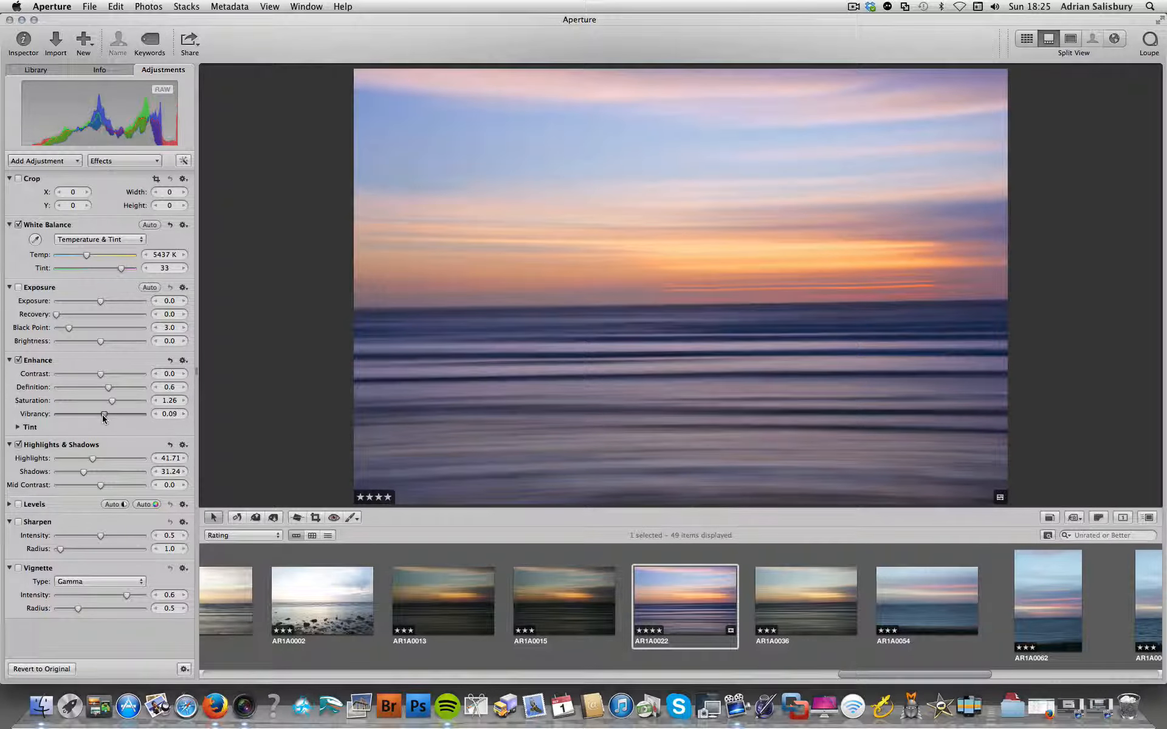
{"action": "left_click_drag", "start_coordinate": [86, 255], "coordinate": [127, 268]}
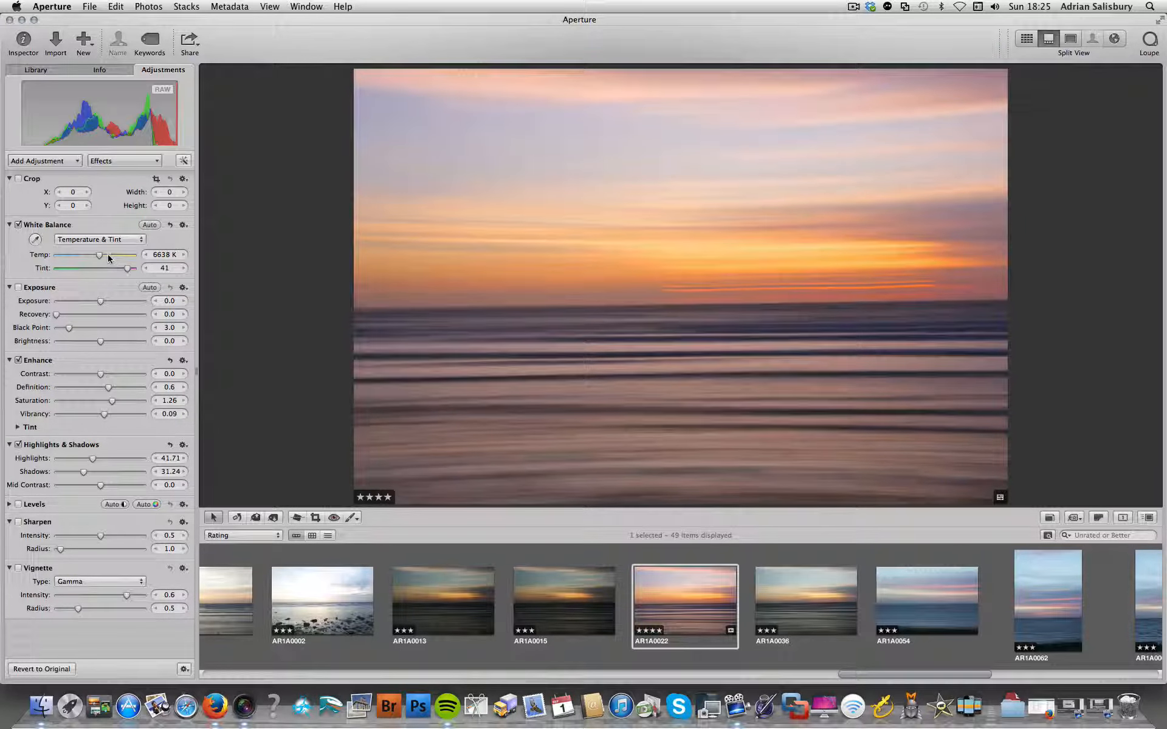
{"action": "left_click", "coordinate": [108, 255]}
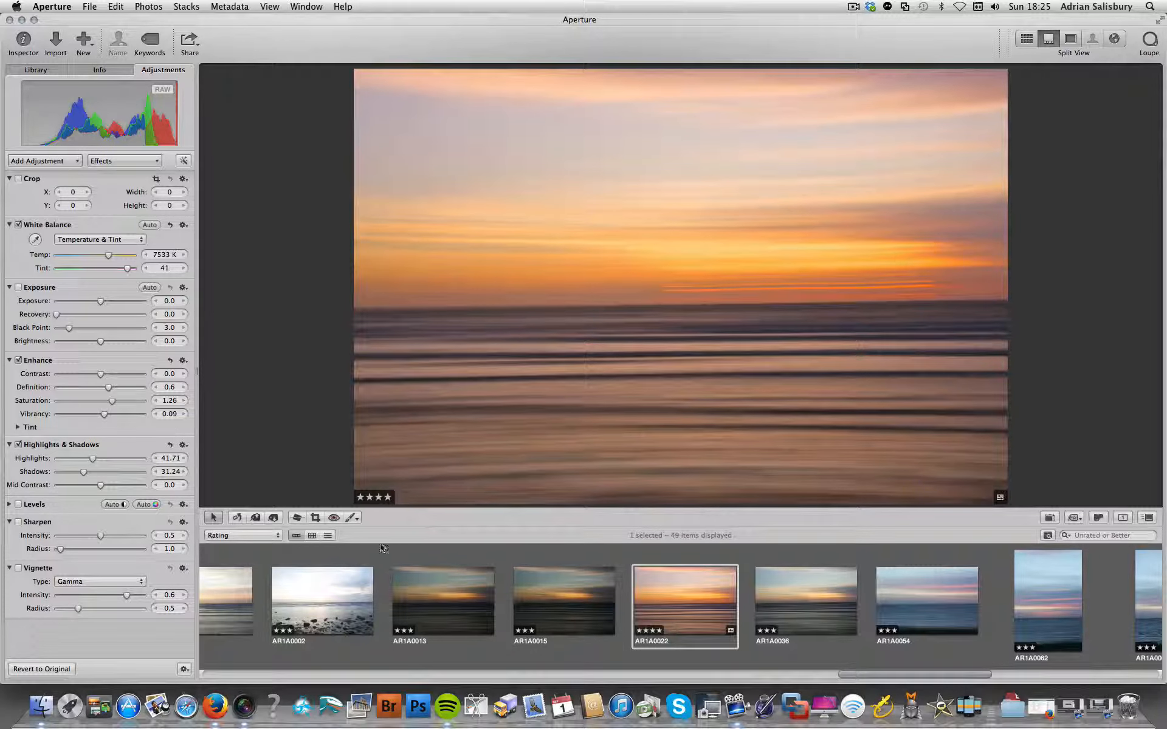
- Inspect the sea and horizon of AR1A9995 at 100% zoom and compare its capture settings with AR1A9992 and AR1A9989
{"action": "scroll", "coordinate": [544, 614], "scroll_direction": "left", "scroll_amount": 5}
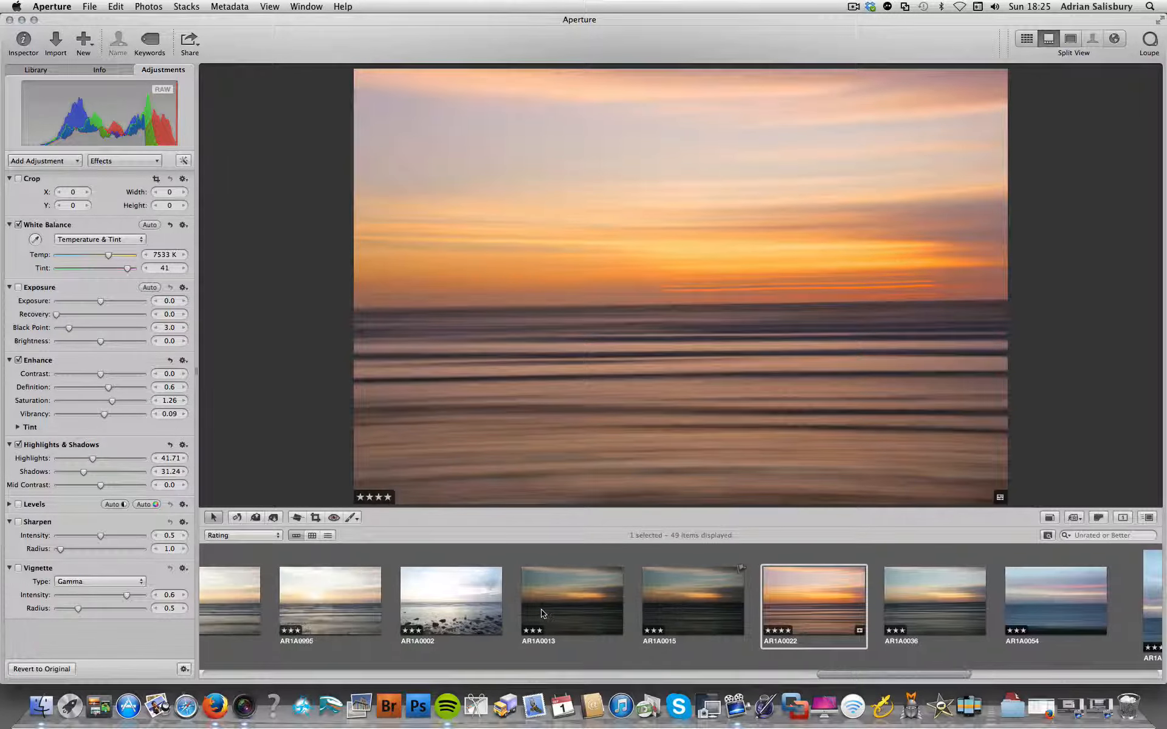
{"action": "left_click", "coordinate": [541, 609]}
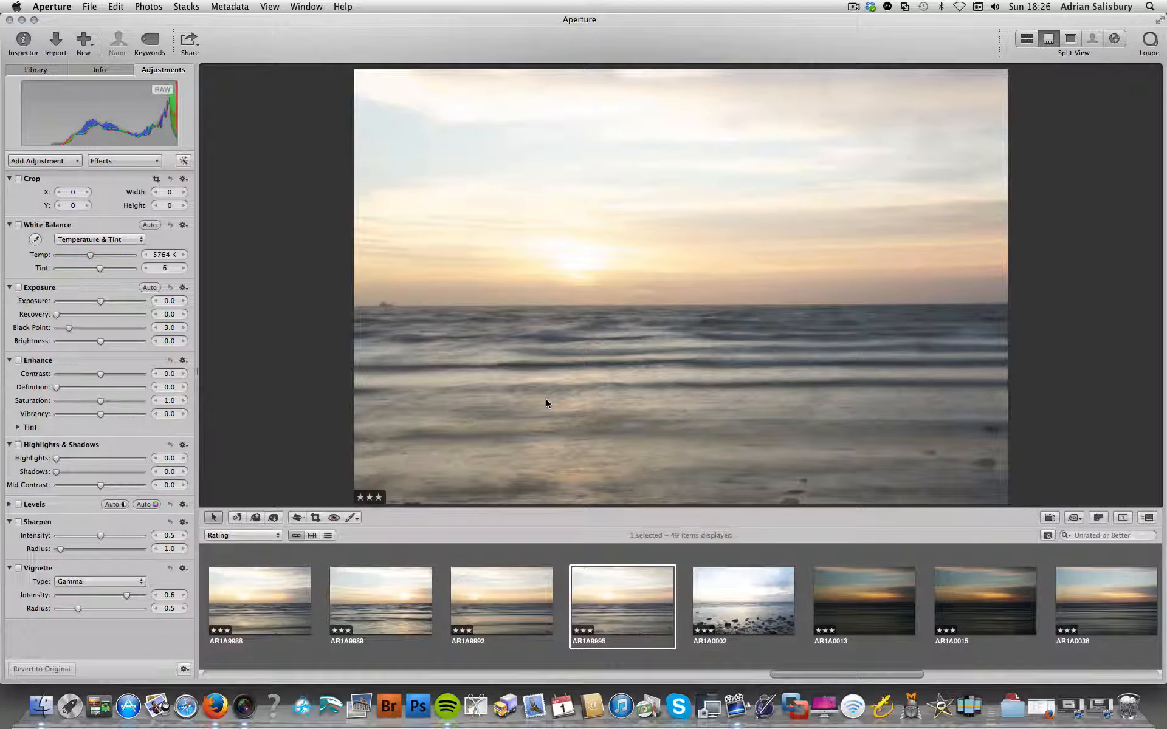
{"action": "key", "text": "z"}
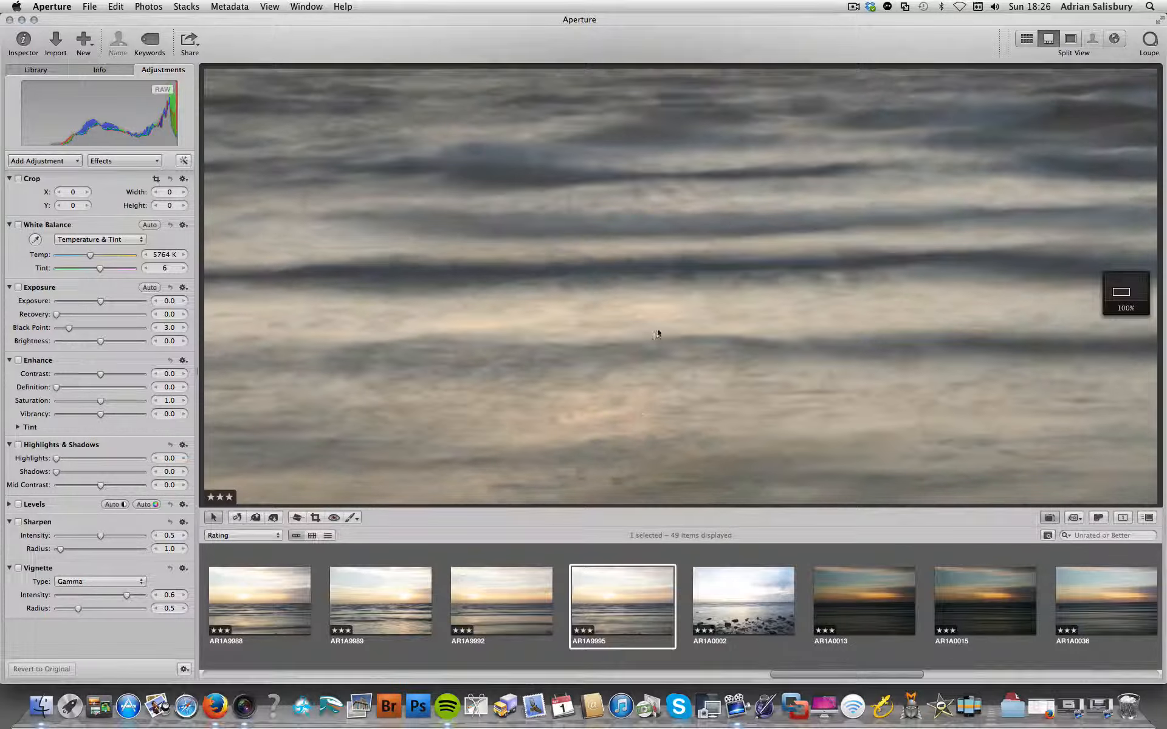
{"action": "scroll", "coordinate": [658, 342], "scroll_direction": "down", "scroll_amount": 5}
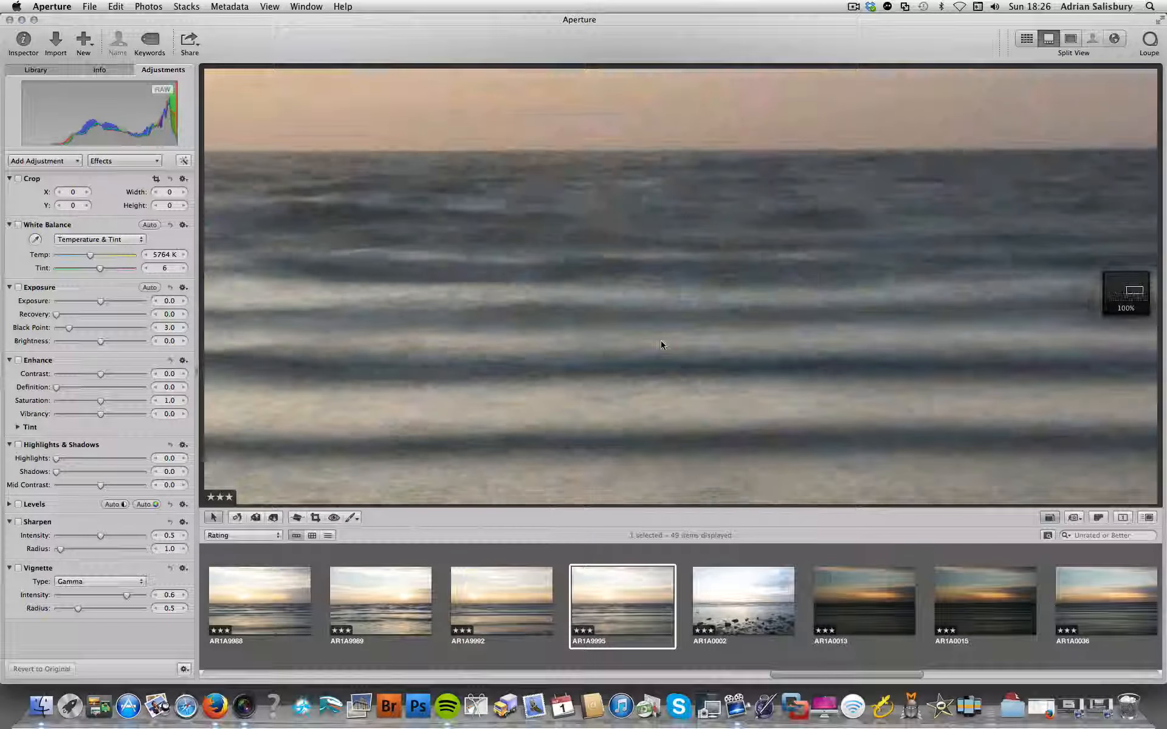
{"action": "scroll", "coordinate": [661, 345], "scroll_direction": "right", "scroll_amount": 2}
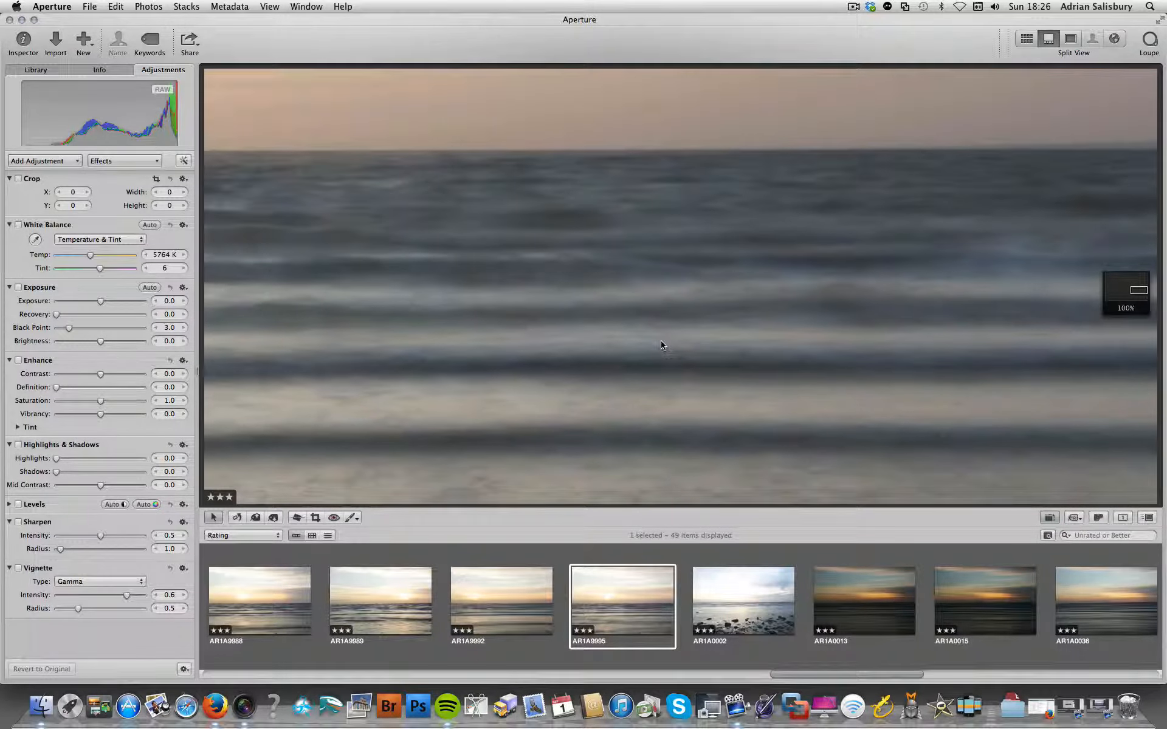
{"action": "scroll", "coordinate": [661, 345], "scroll_direction": "left", "scroll_amount": 5}
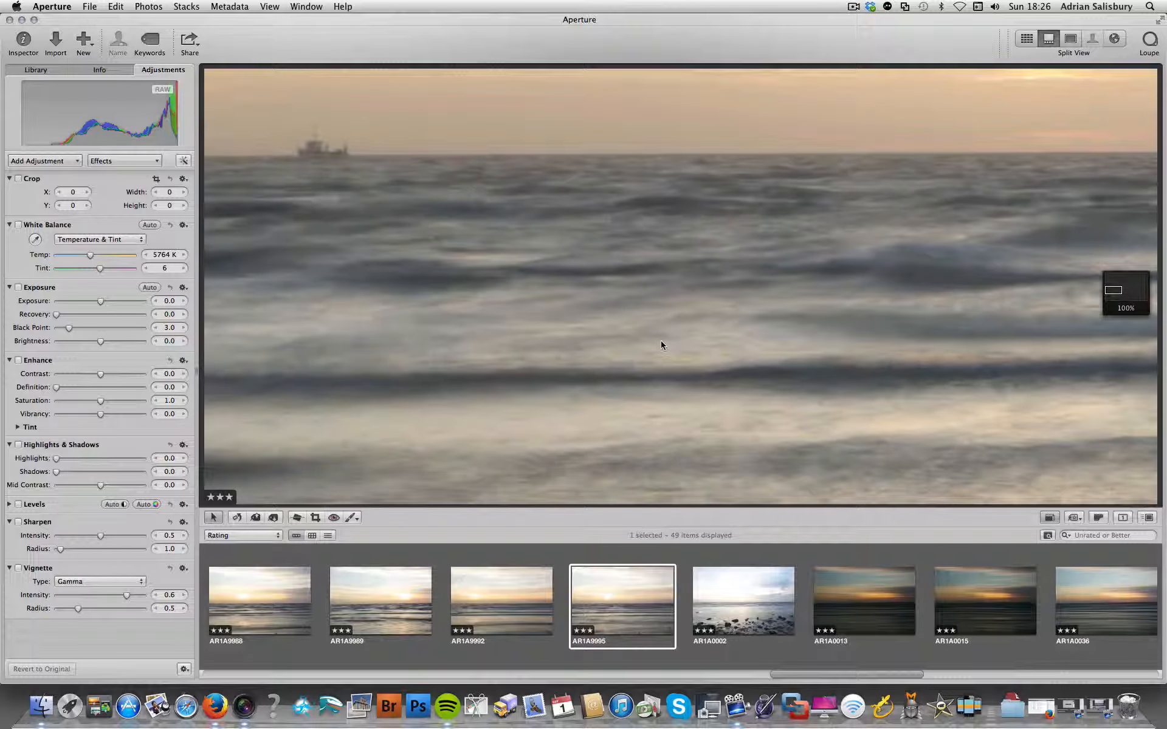
{"action": "key", "text": "z"}
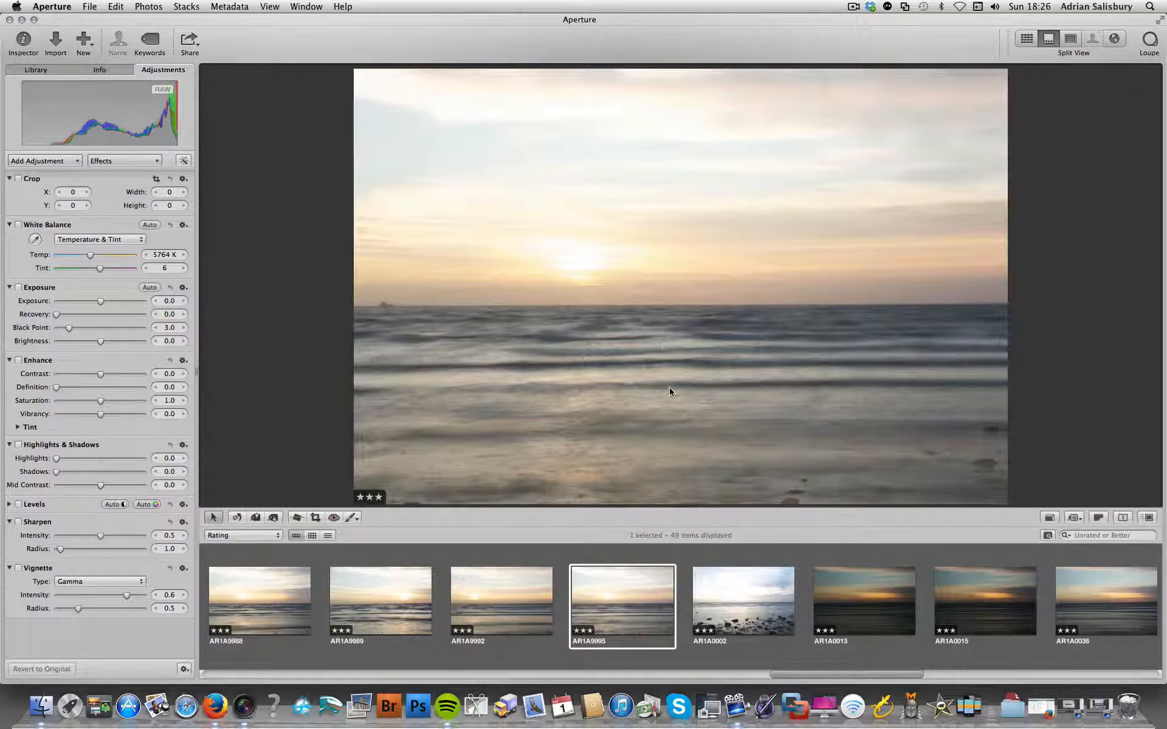
{"action": "left_click", "coordinate": [87, 70]}
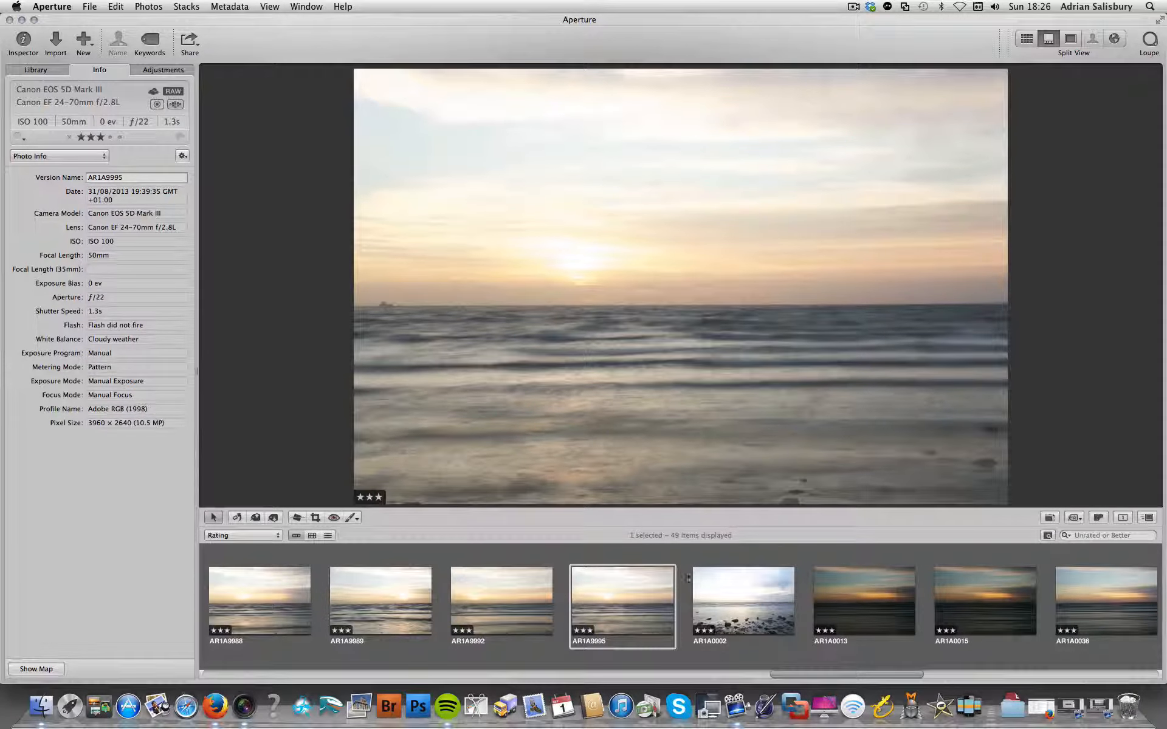
{"action": "left_click", "coordinate": [486, 610]}
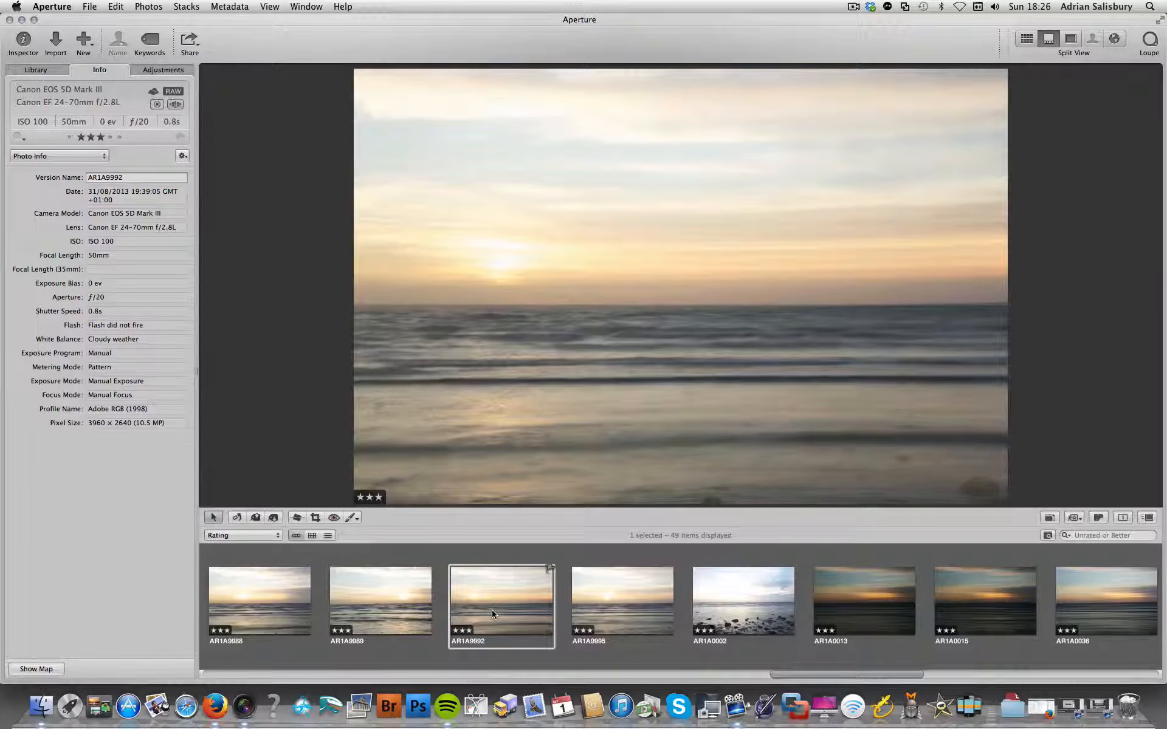
{"action": "key", "text": "Left"}
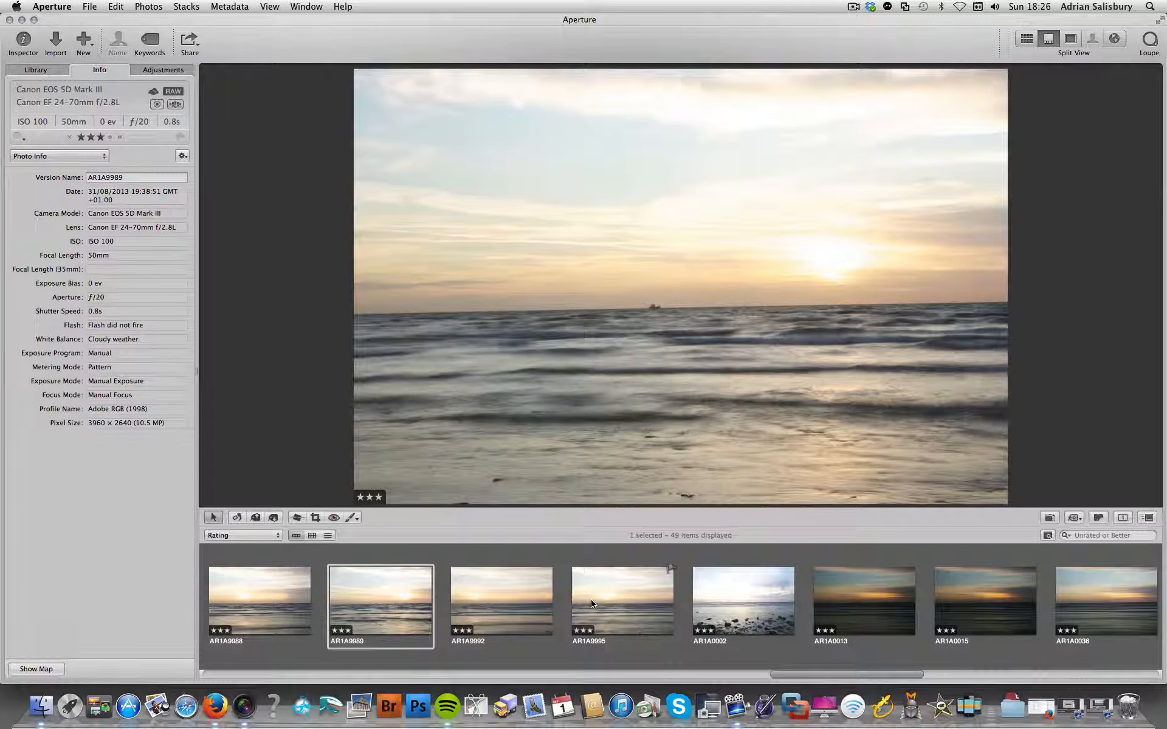
- Stamp the copied adjustments onto AR1A9995, compare it with and without the white balance adjustment, and leave white balance off
{"action": "left_click", "coordinate": [593, 603]}
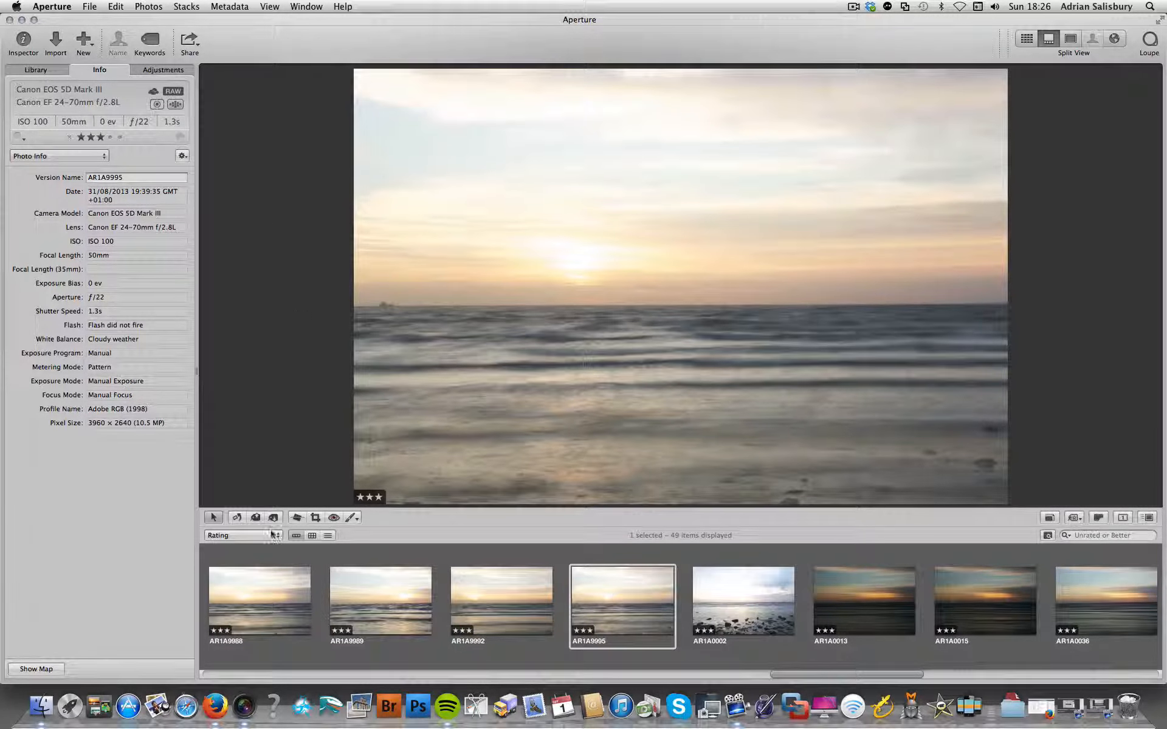
{"action": "left_click", "coordinate": [155, 71]}
{"action": "left_click", "coordinate": [274, 520]}
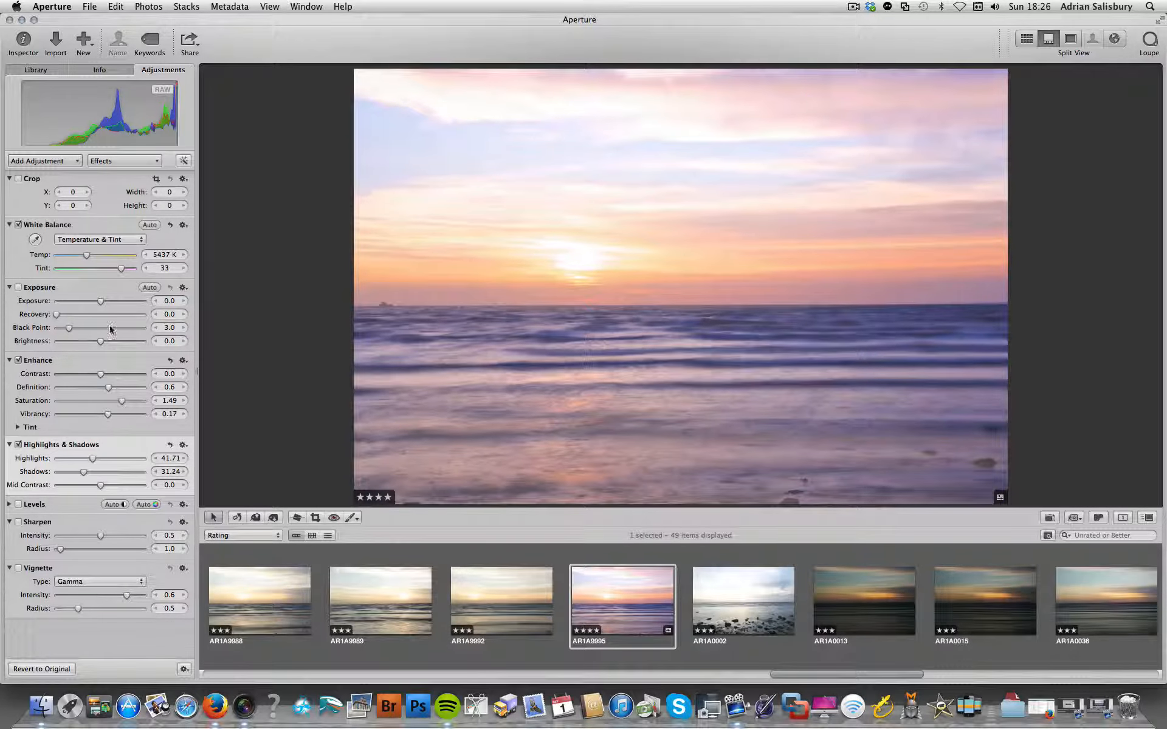
{"action": "left_click", "coordinate": [19, 225]}
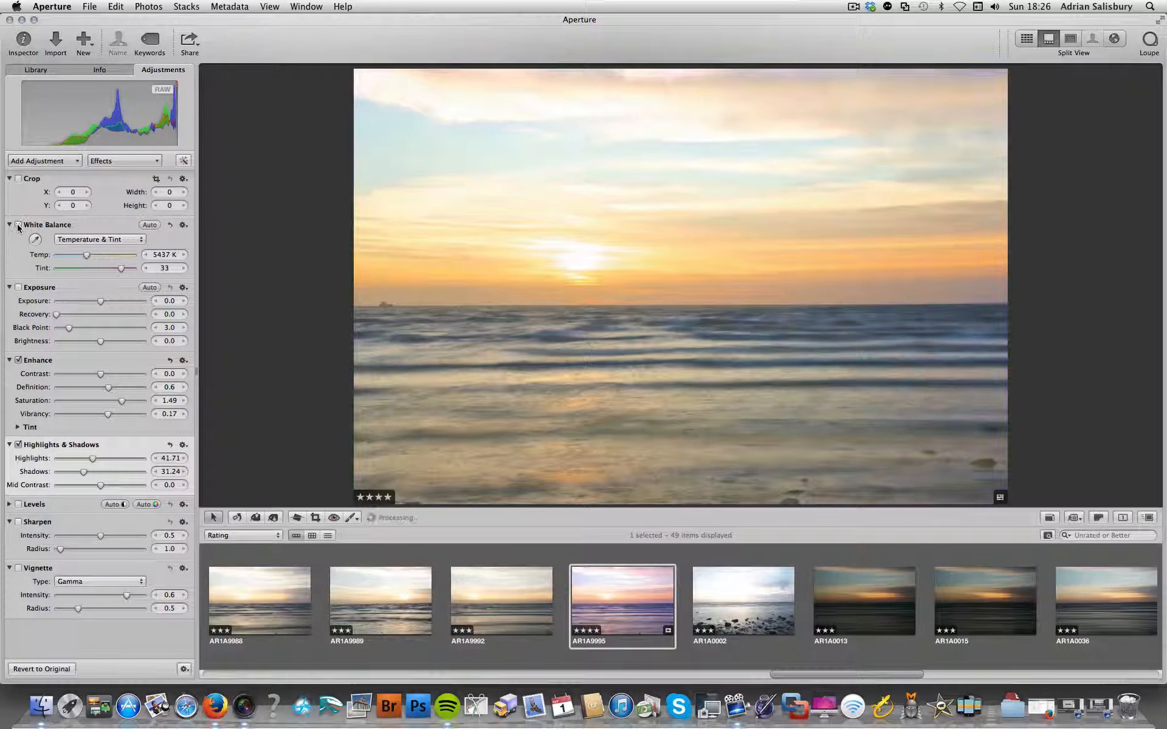
{"action": "left_click", "coordinate": [18, 225]}
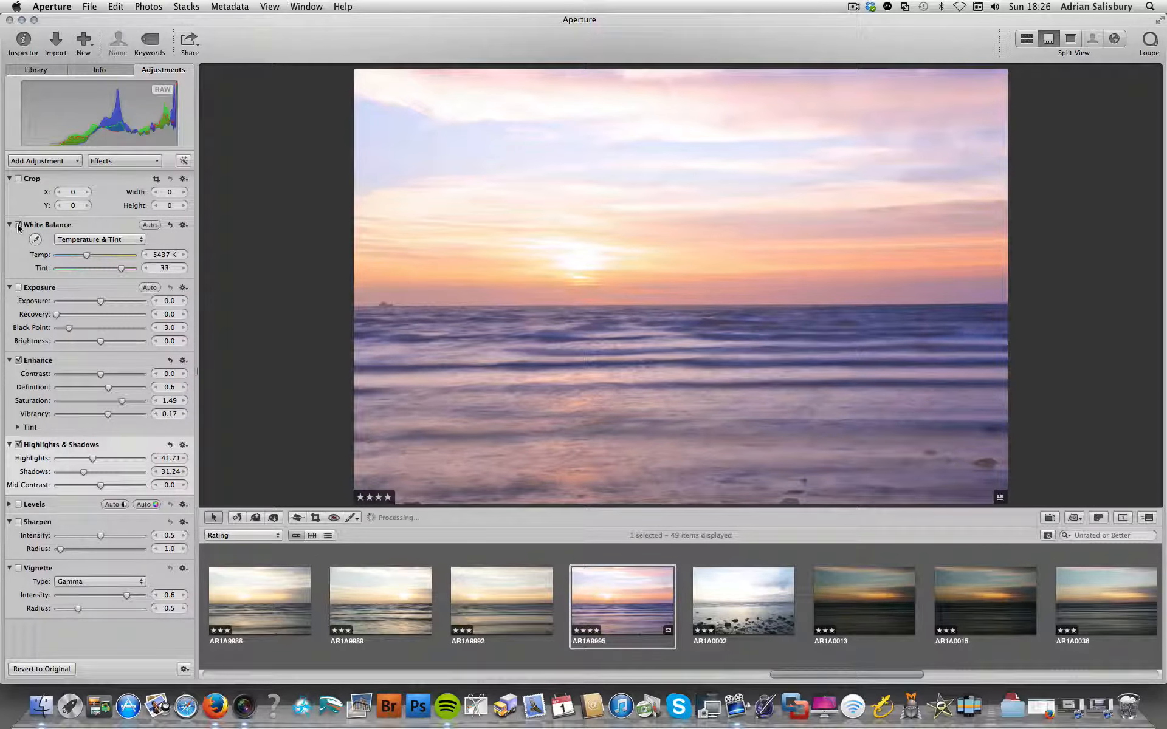
{"action": "left_click", "coordinate": [18, 225]}
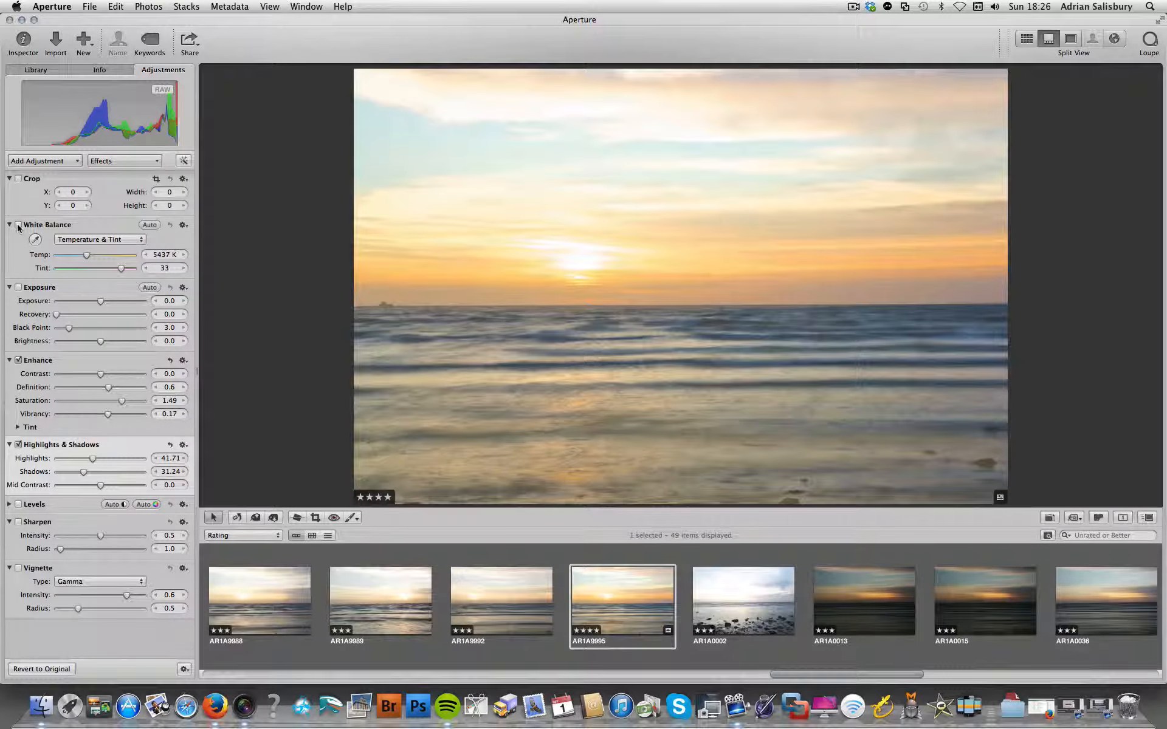
{"action": "left_click", "coordinate": [18, 226]}
{"action": "left_click", "coordinate": [19, 226]}
- Set AR1A9995's saturation to 1.41 and vibrancy to 0.2
{"action": "left_click", "coordinate": [133, 400]}
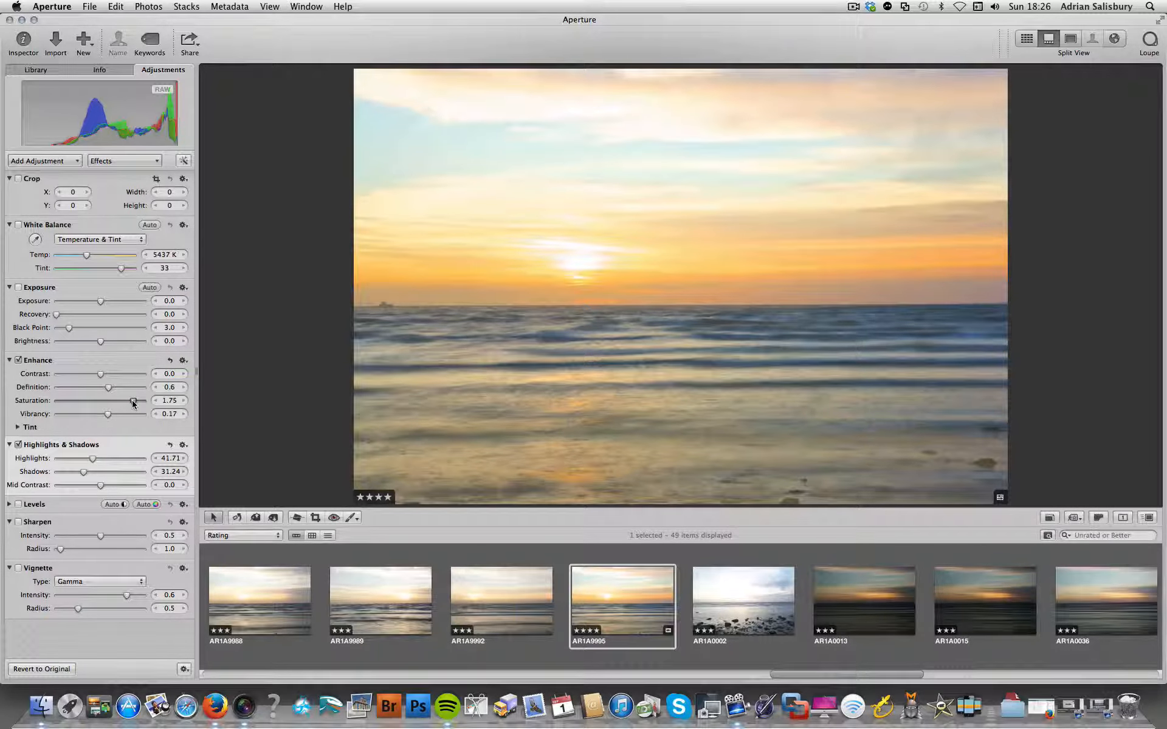
{"action": "mouse_move", "coordinate": [133, 401]}
{"action": "left_mouse_down"}
{"action": "mouse_move", "coordinate": [126, 414]}
{"action": "mouse_move", "coordinate": [109, 404]}
{"action": "left_mouse_up"}
{"action": "left_click", "coordinate": [121, 401]}
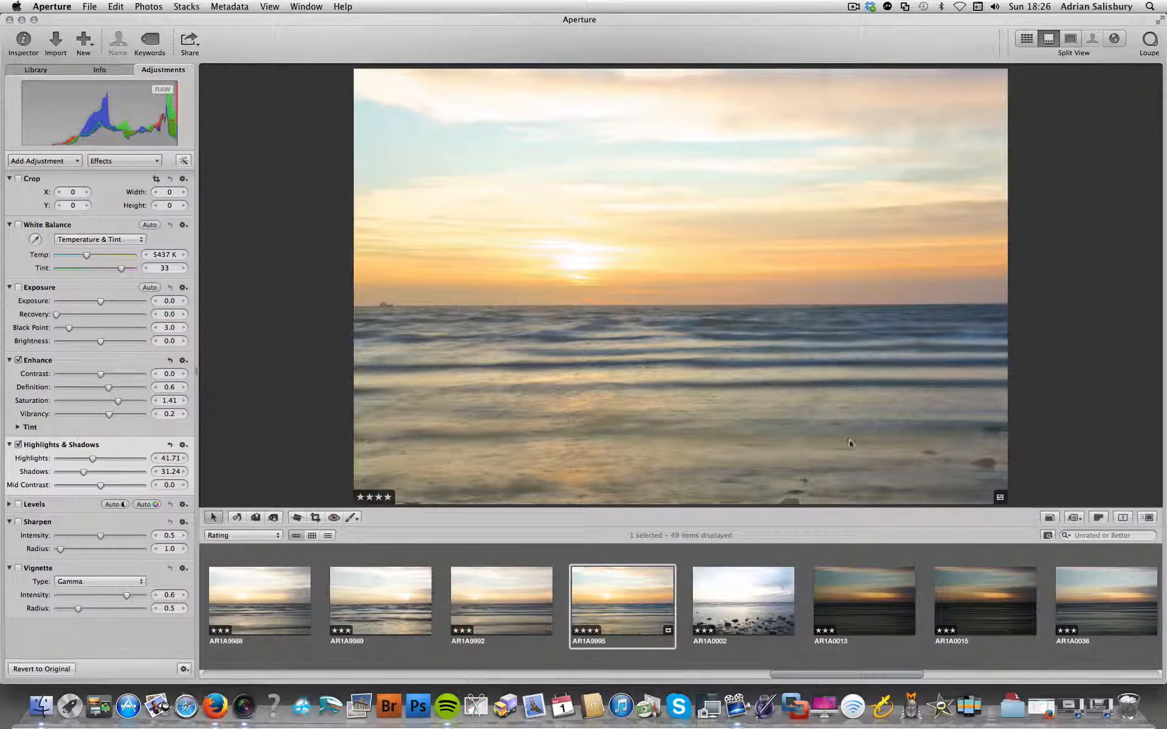
- Crop AR1A9995 without constraint to a wide panorama of about 3956 by 1493 pixels, centred on the sun and waves
{"action": "left_click", "coordinate": [315, 518]}
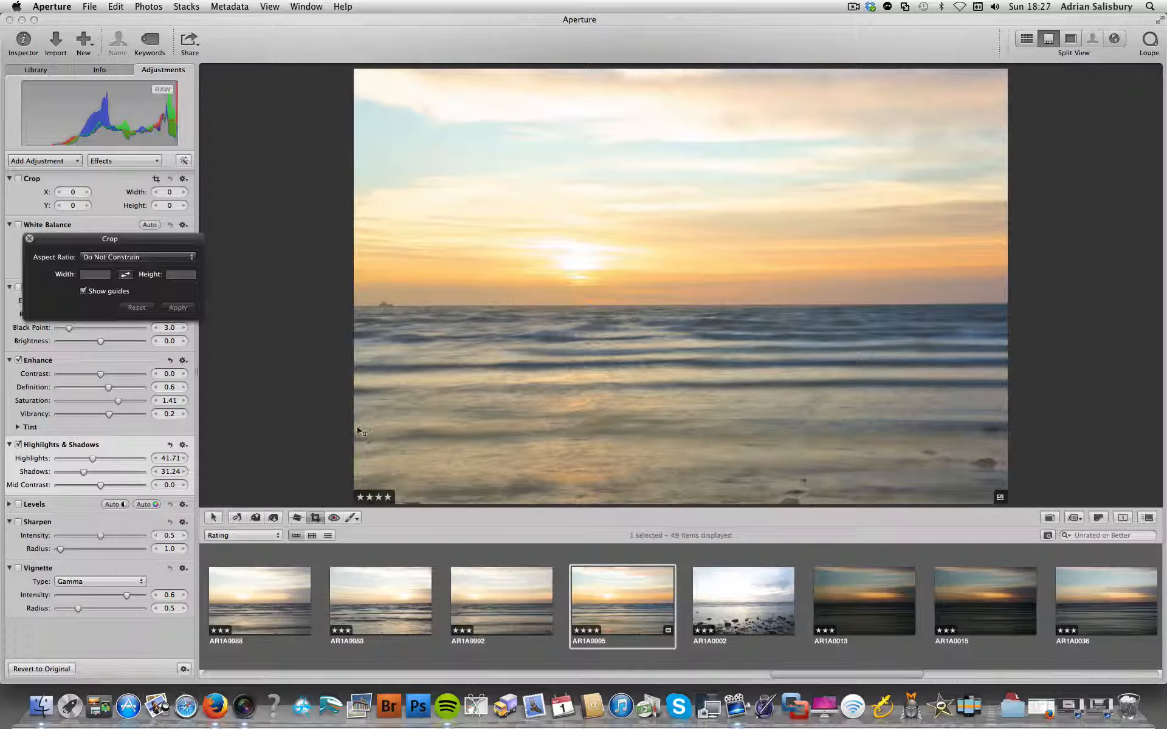
{"action": "left_click_drag", "start_coordinate": [355, 425], "coordinate": [1013, 184]}
{"action": "key", "text": "Return"}
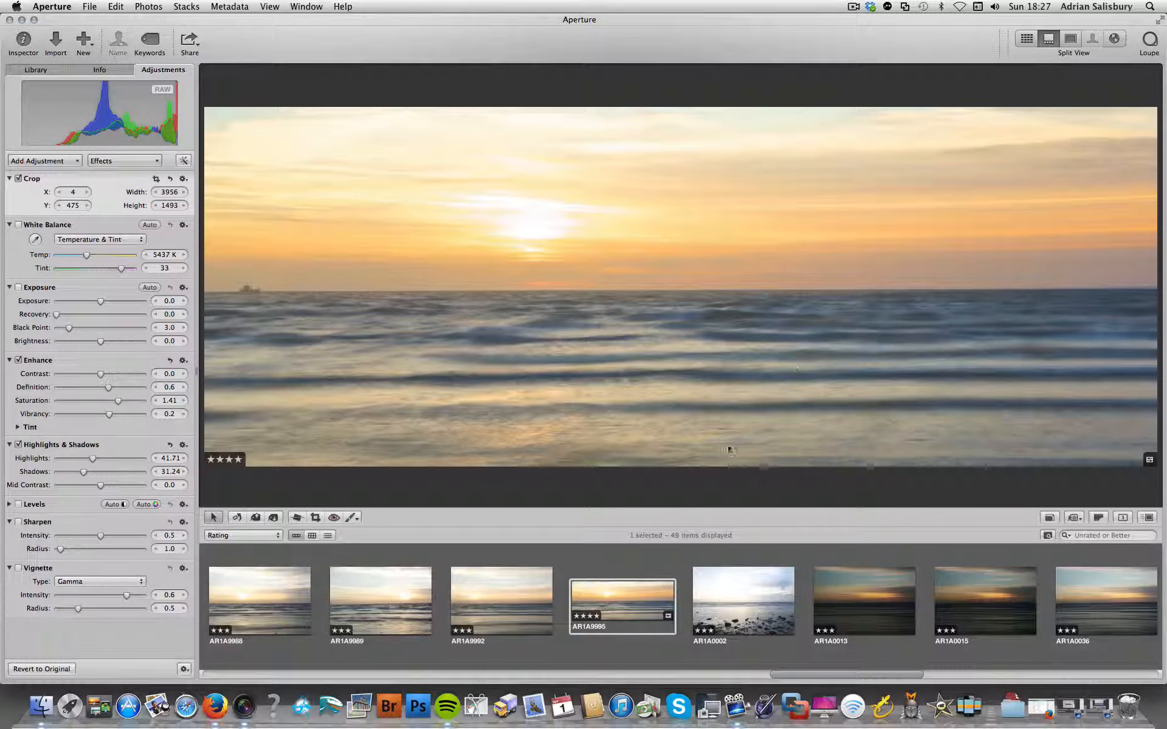
- Compare the unedited three-star seascapes from AR1A9980 to AR1A9984 for their composition and wave patterns
{"action": "scroll", "coordinate": [604, 598], "scroll_direction": "left", "scroll_amount": 10}
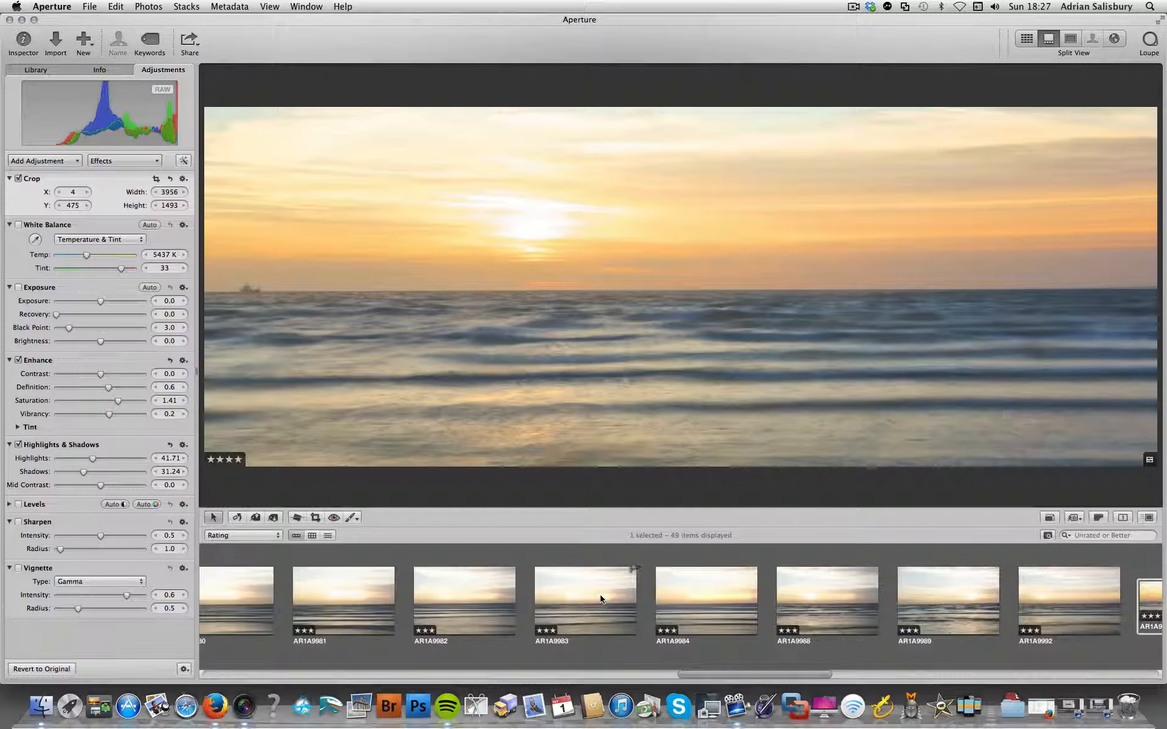
{"action": "left_click", "coordinate": [526, 593]}
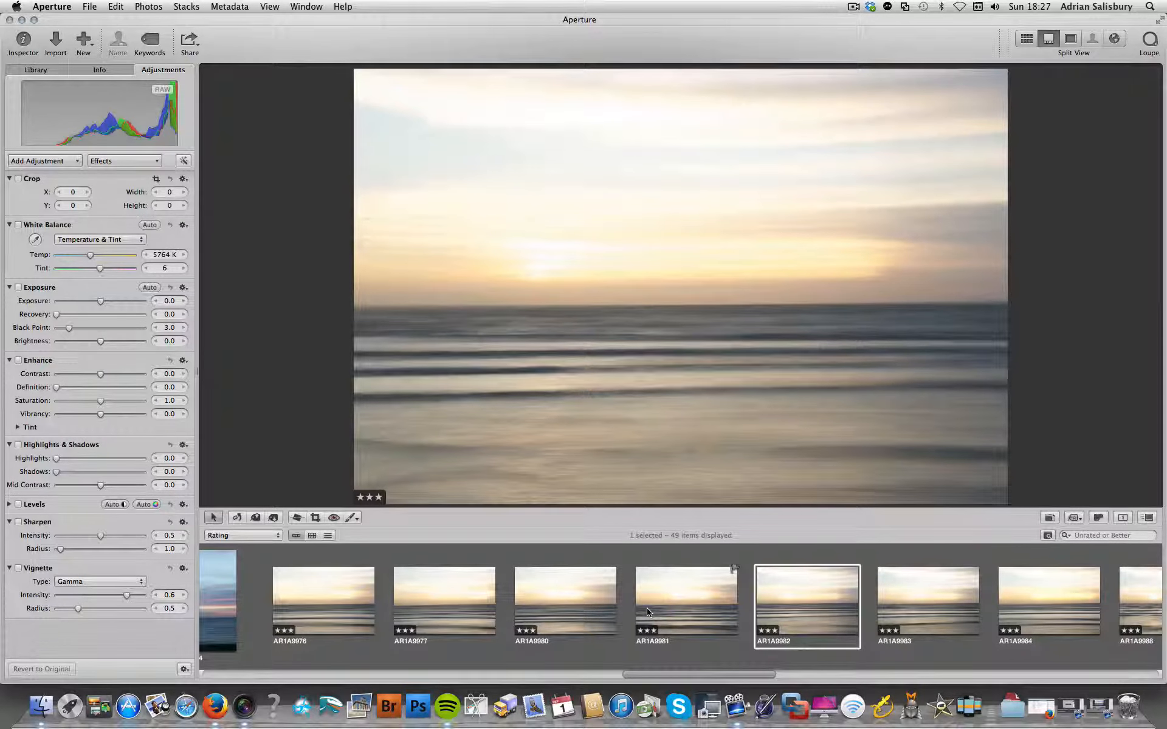
{"action": "left_click", "coordinate": [648, 612]}
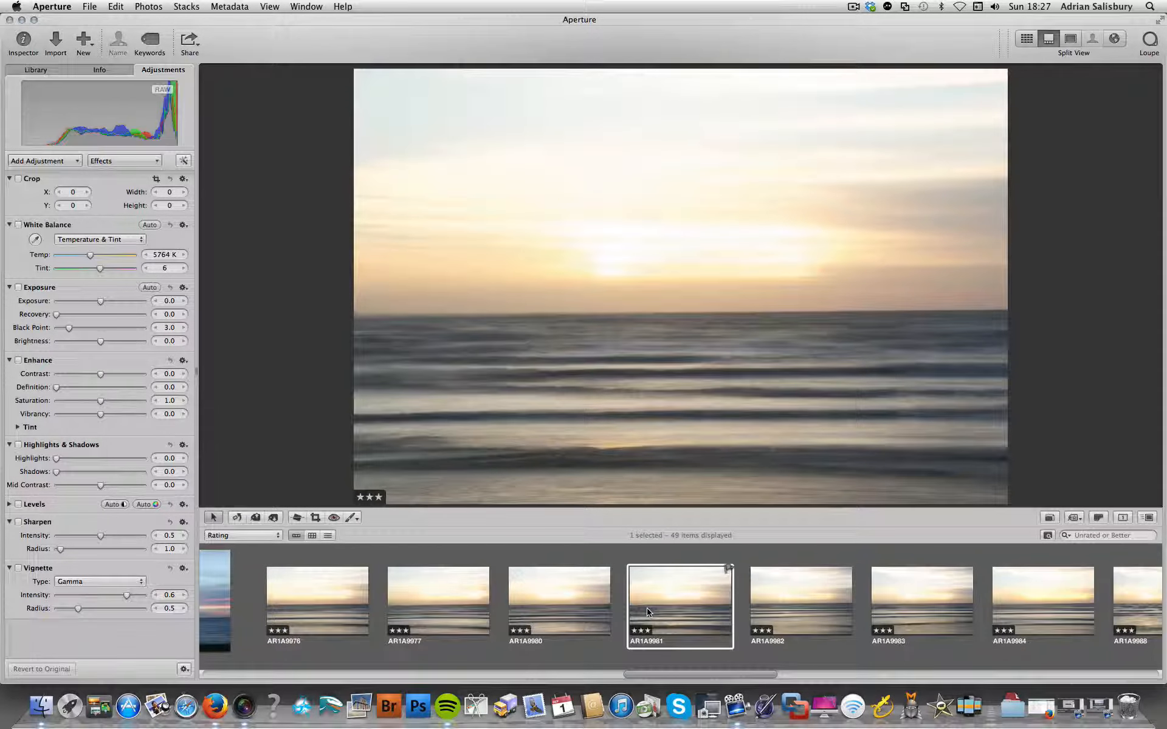
{"action": "key", "text": "Right"}
{"action": "key", "text": "Right"}
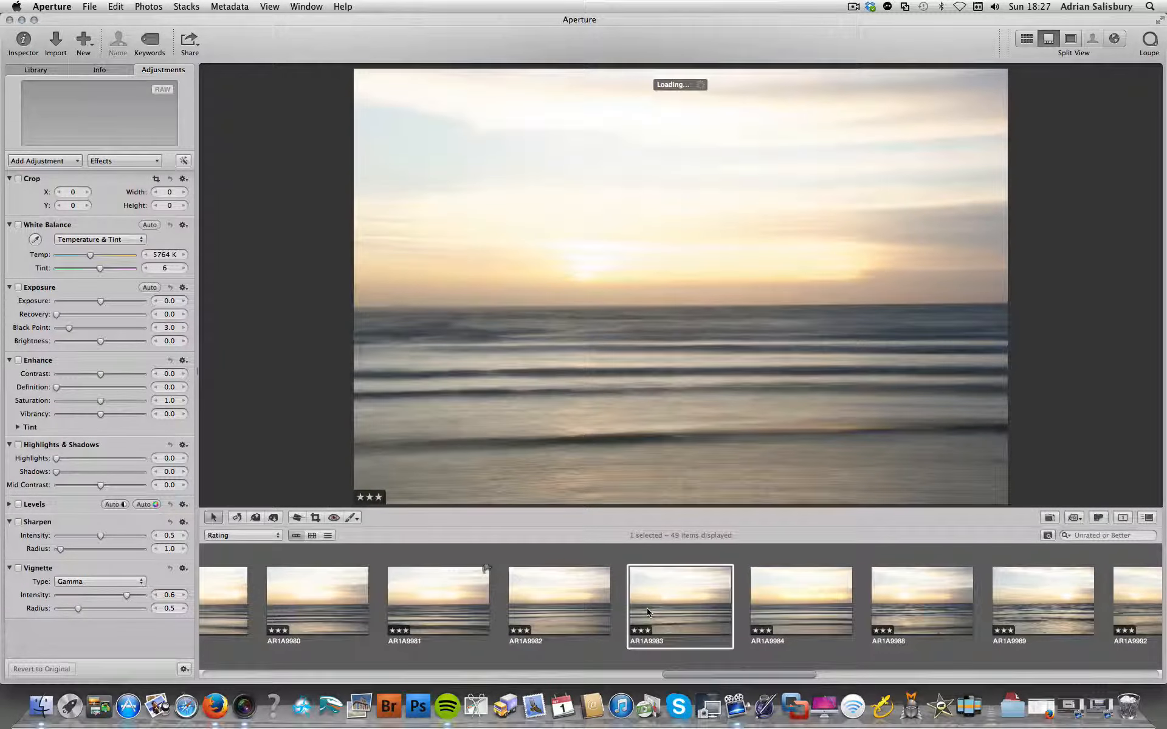
{"action": "key", "text": "Right"}
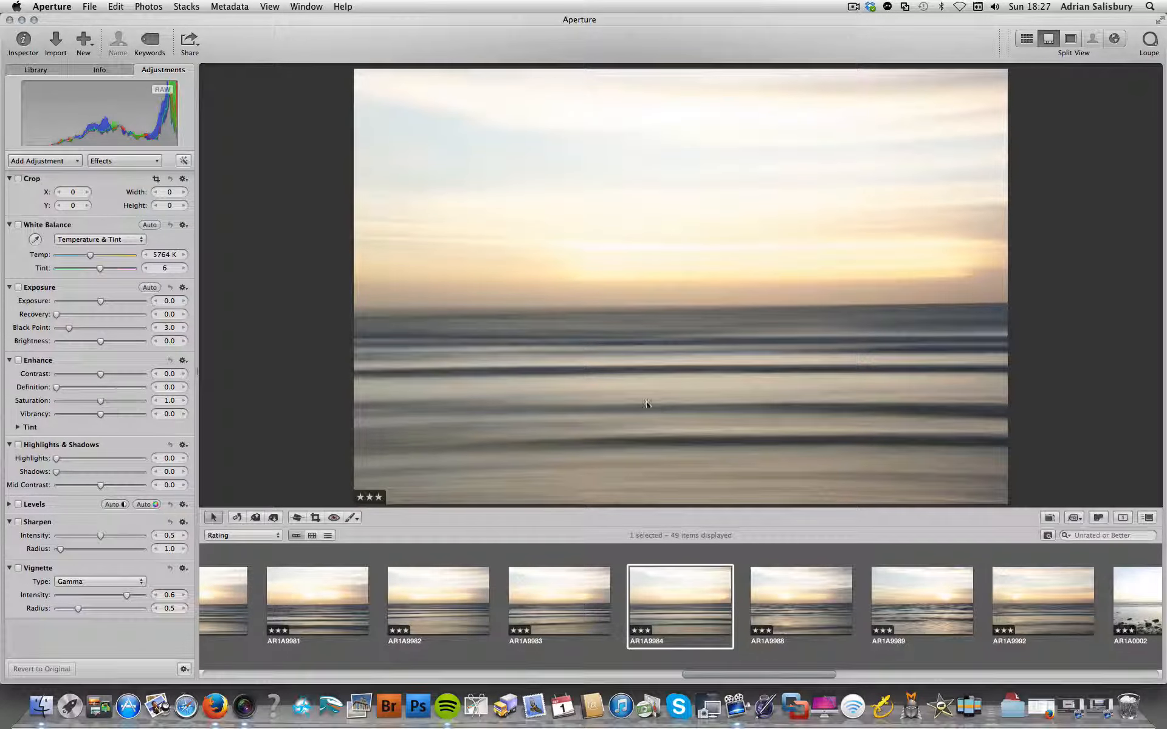
{"action": "key", "text": "Left"}
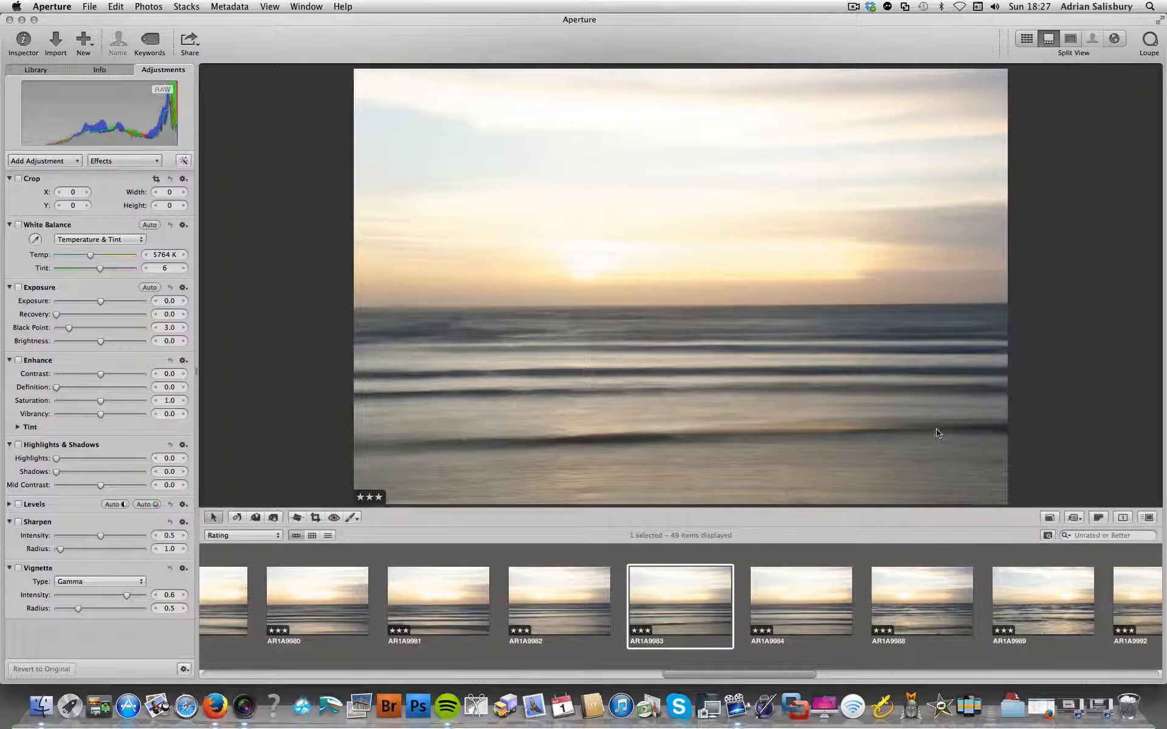
{"action": "key", "text": "Left"}
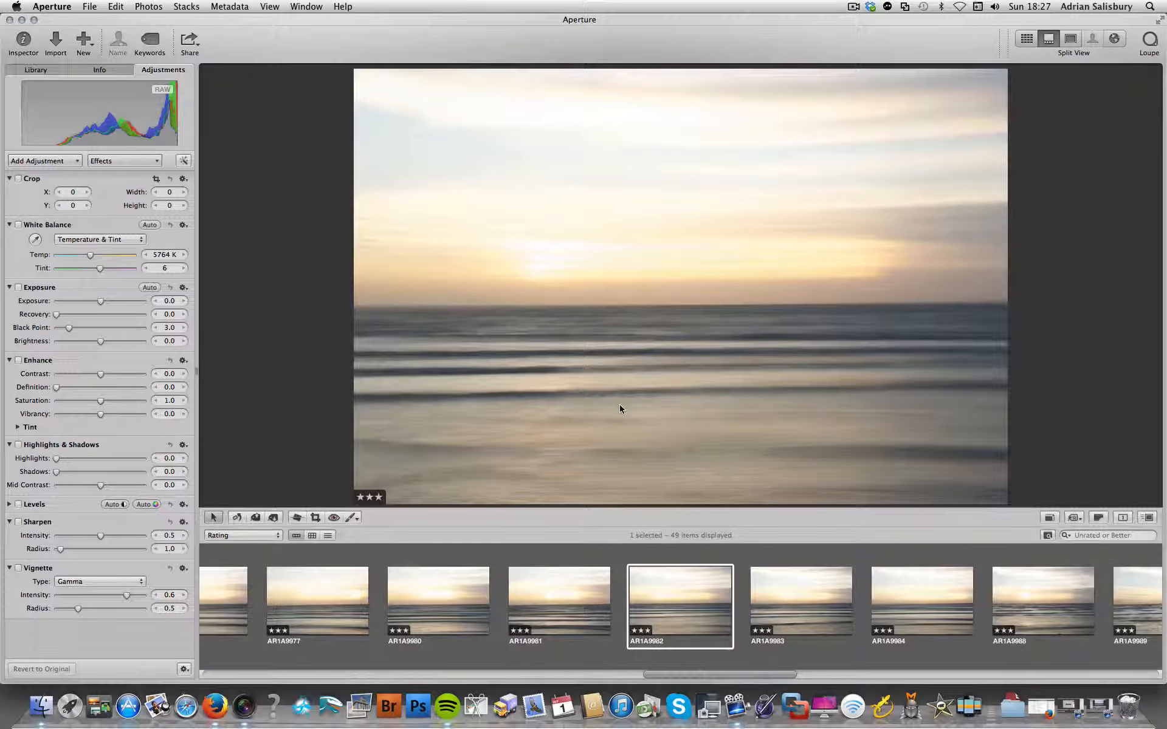
{"action": "key", "text": "Left"}
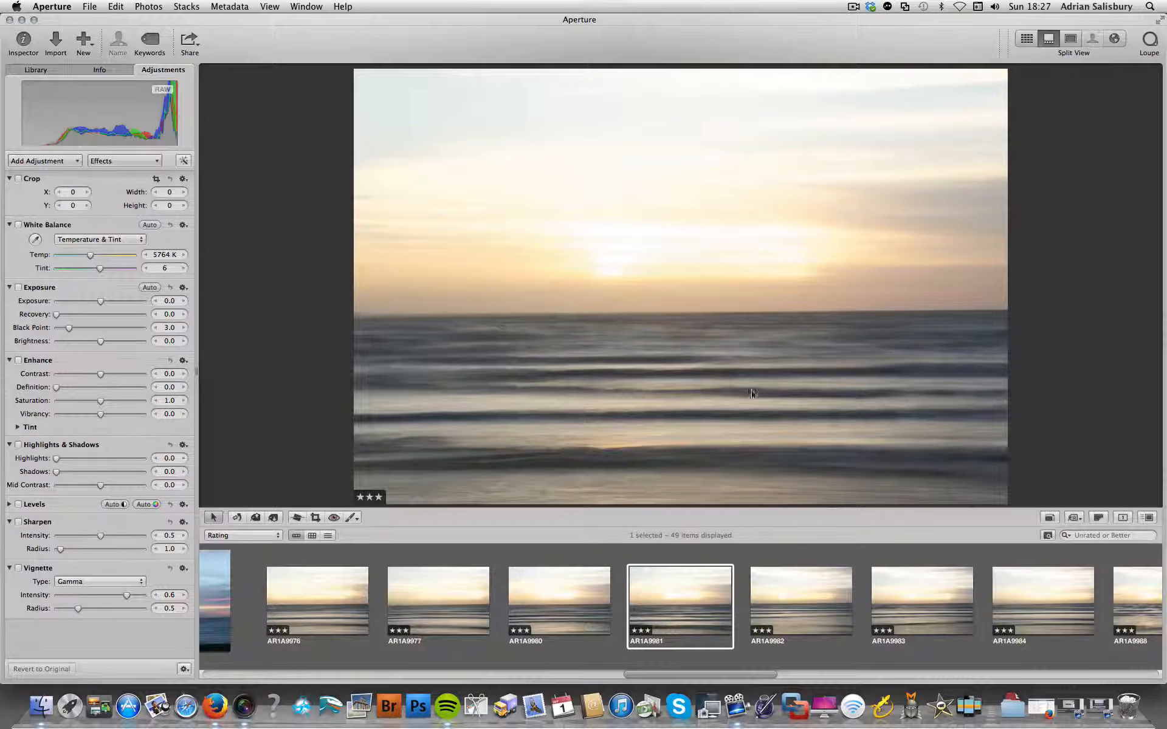
{"action": "key", "text": "Left"}
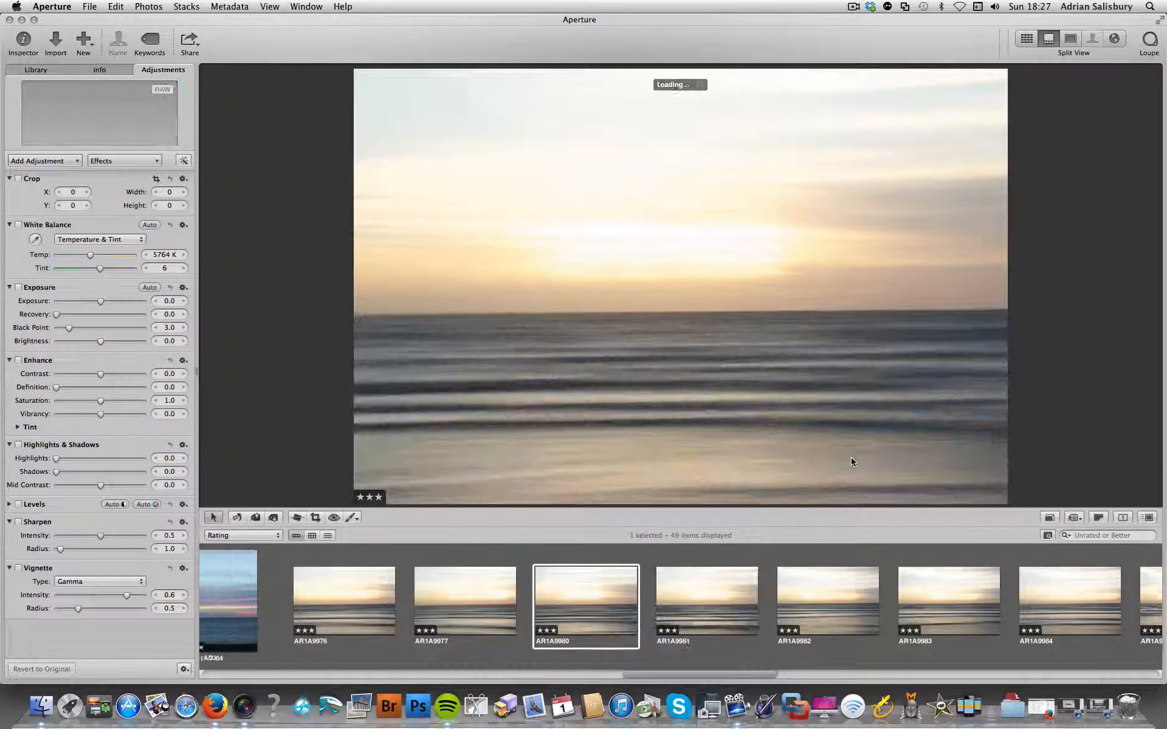
- Check the shutter speed and aperture in the photo info of the three-star seascapes from AR1A9976 to AR1A9988
{"action": "key", "text": "Left"}
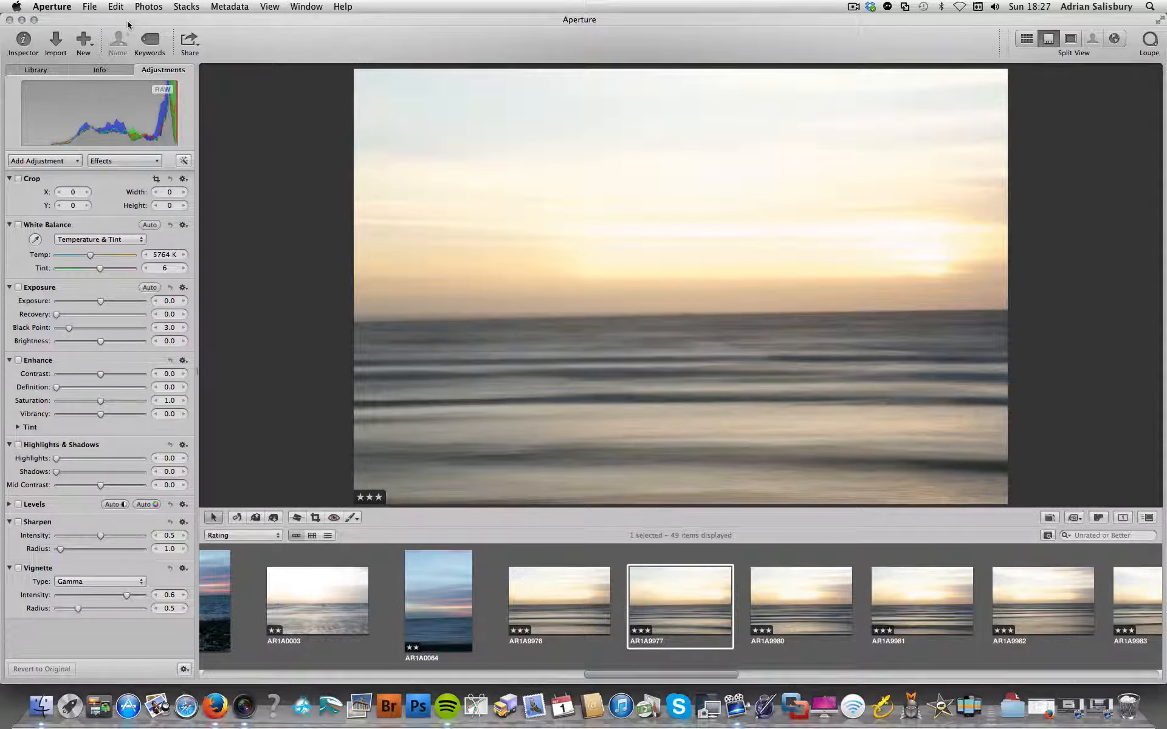
{"action": "left_click", "coordinate": [100, 70]}
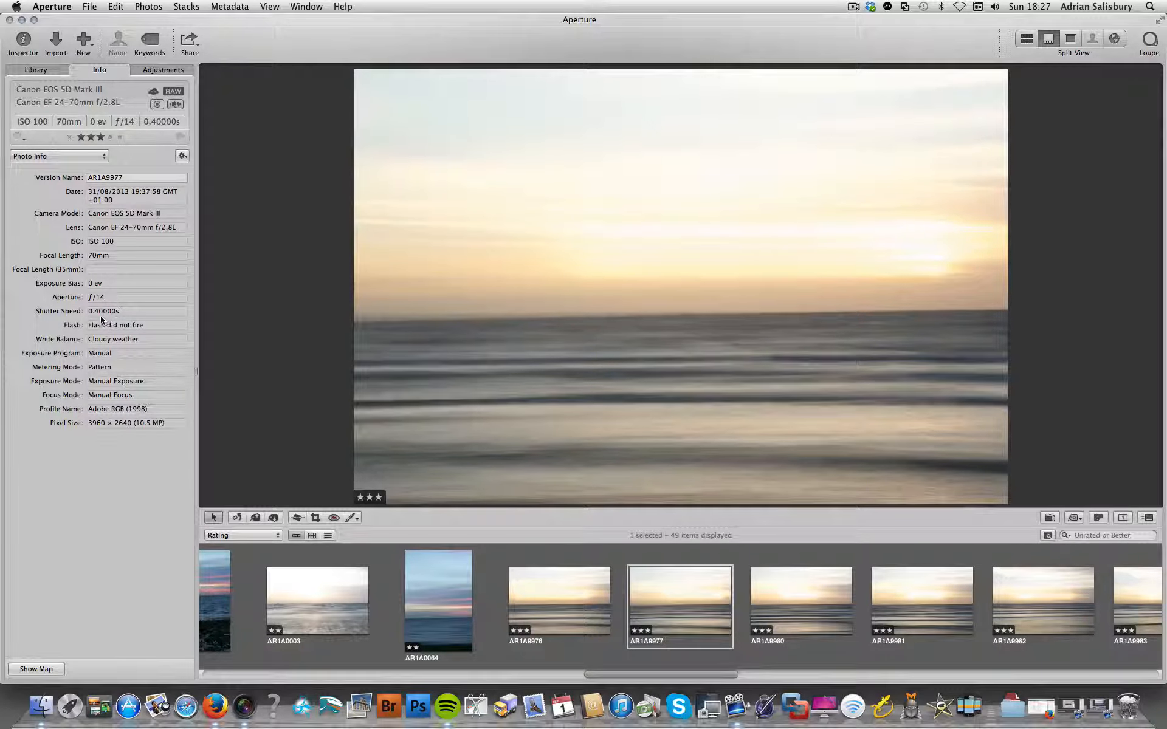
{"action": "key", "text": "Right"}
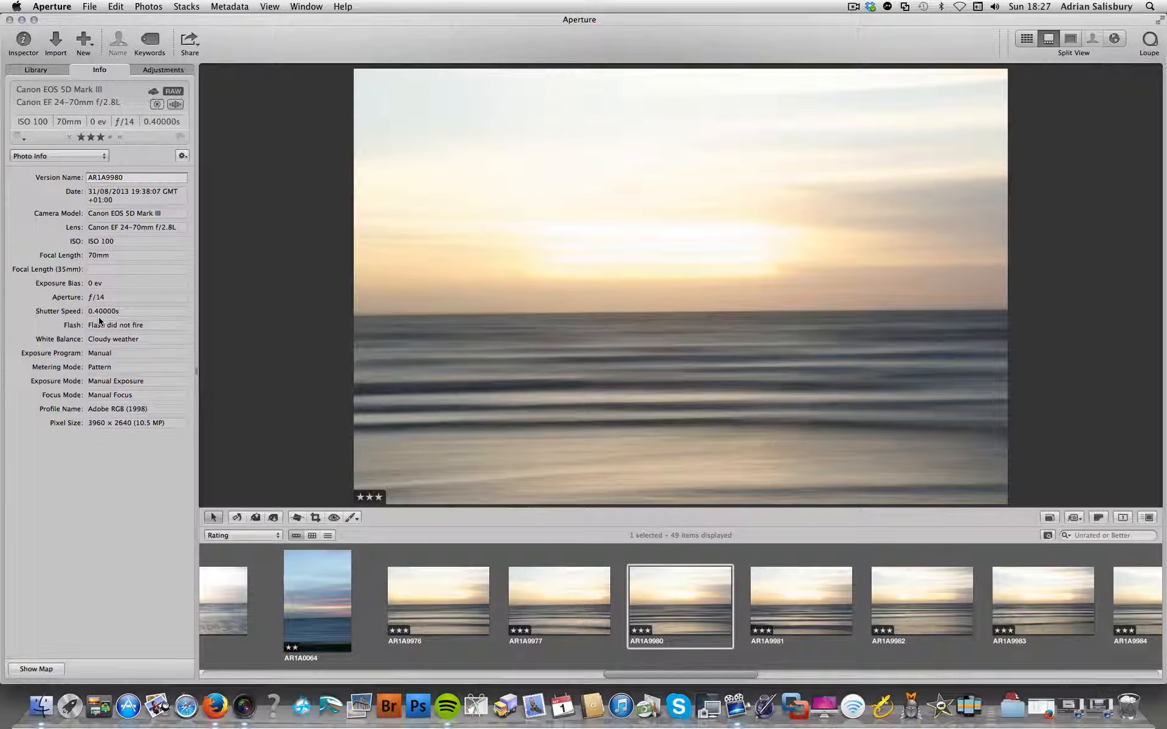
{"action": "left_click", "coordinate": [574, 602]}
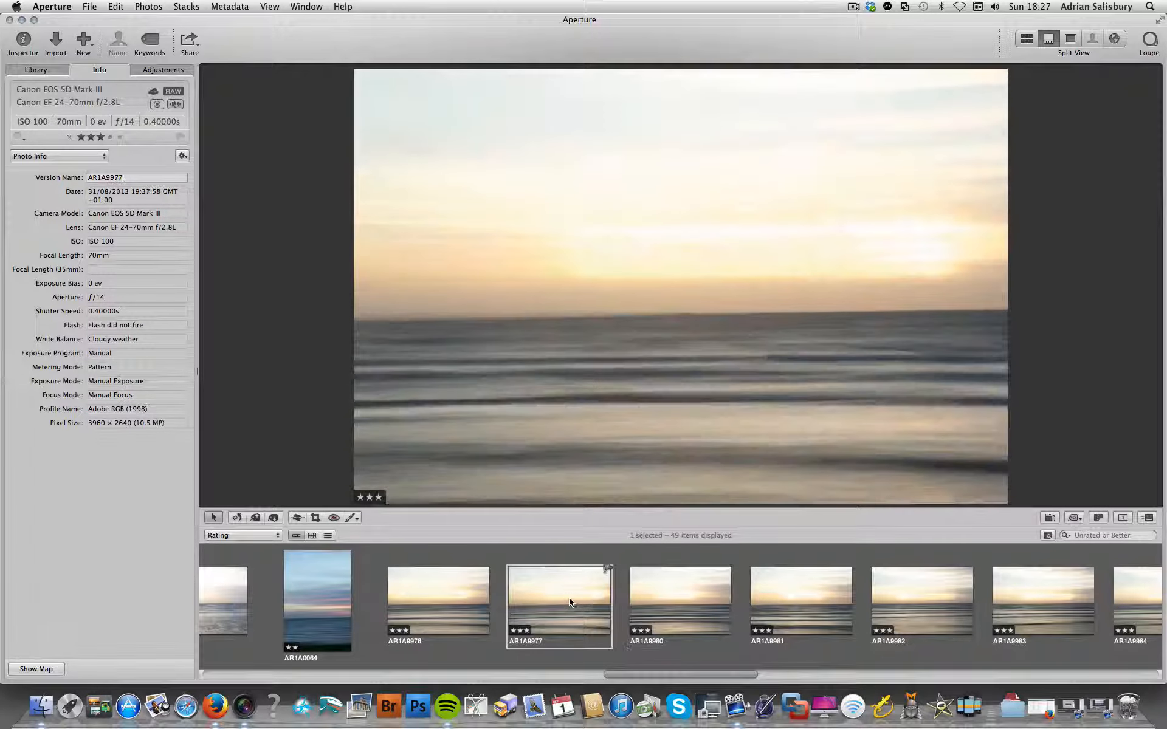
{"action": "left_click", "coordinate": [458, 592]}
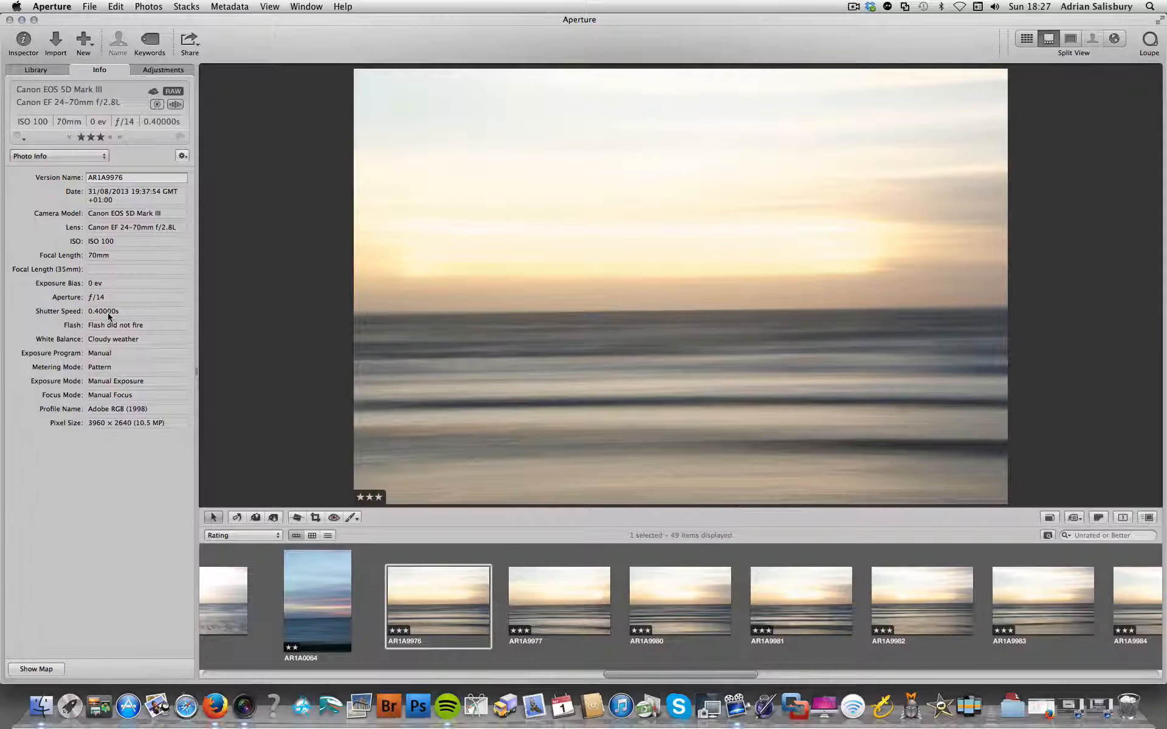
{"action": "left_click", "coordinate": [936, 601]}
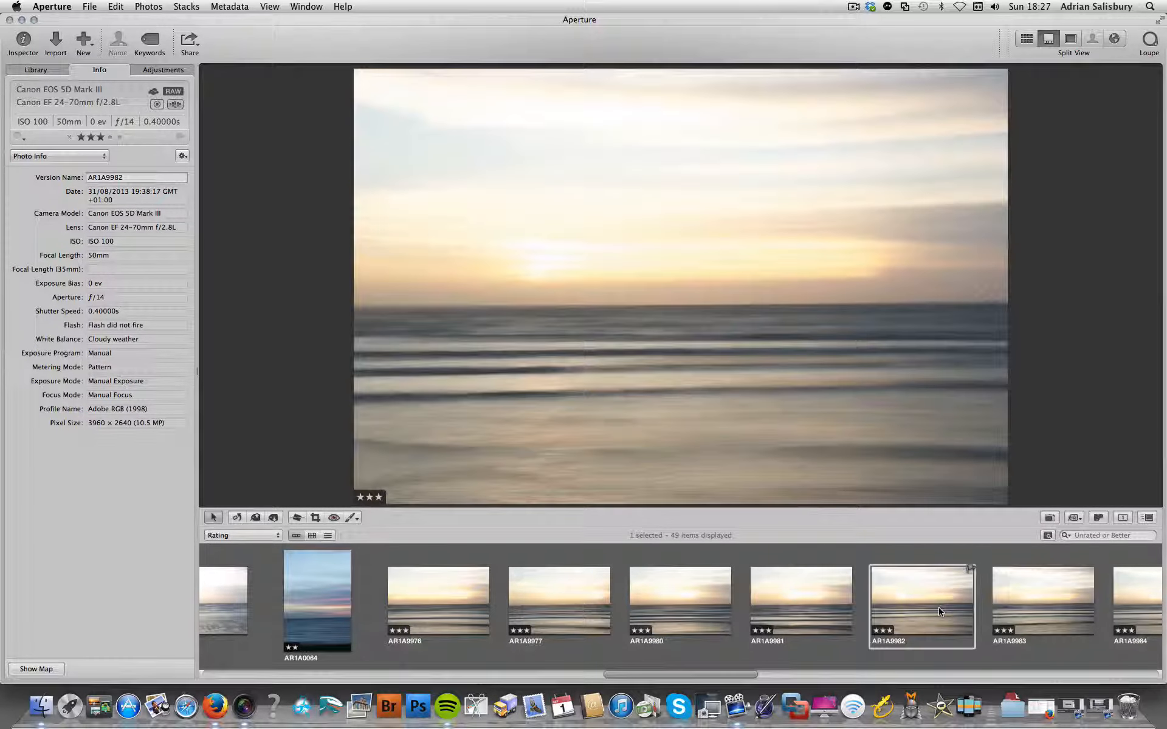
{"action": "left_click", "coordinate": [903, 603]}
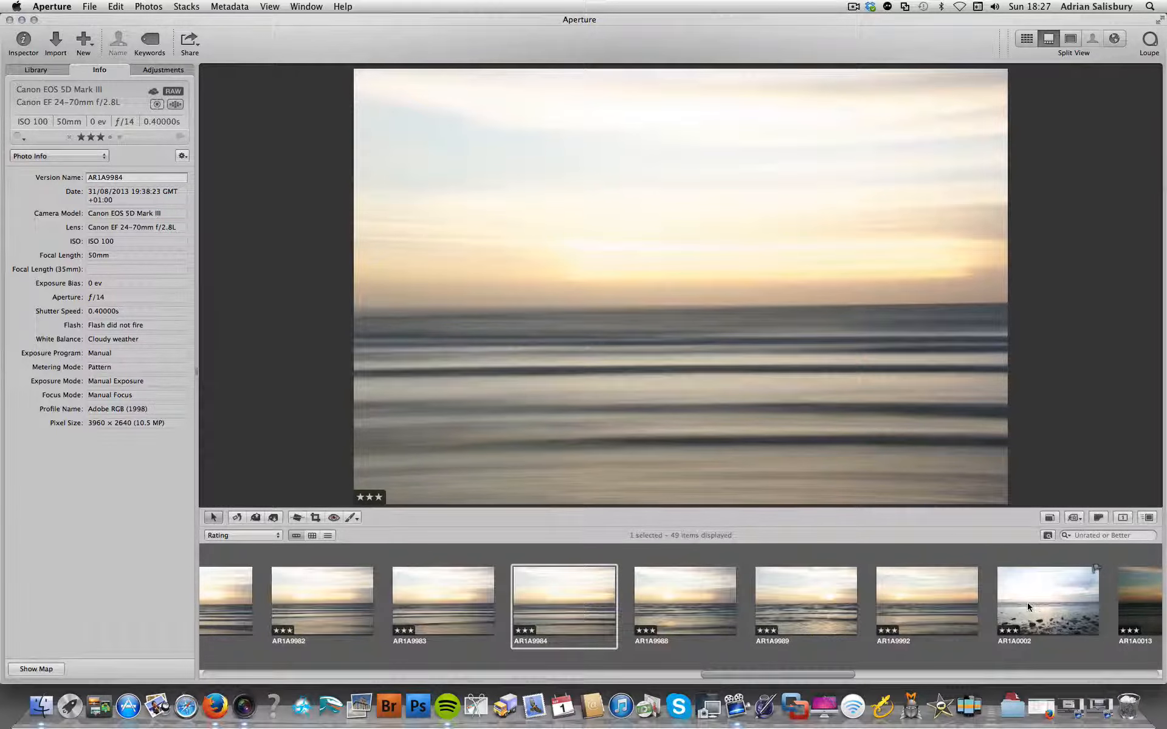
{"action": "left_click", "coordinate": [1027, 603]}
{"action": "left_click", "coordinate": [808, 604]}
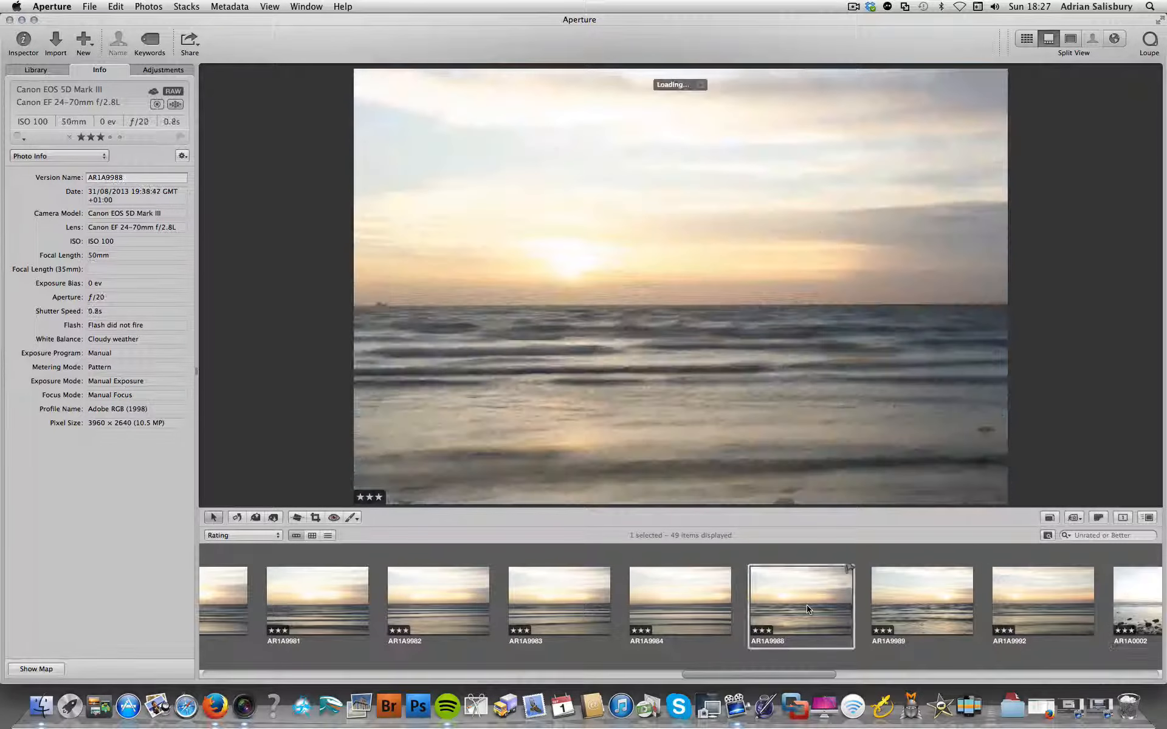
- Compare the wave patterns of the similar three-star seascapes from AR1A9984 back to AR1A9977
{"action": "left_click", "coordinate": [720, 607]}
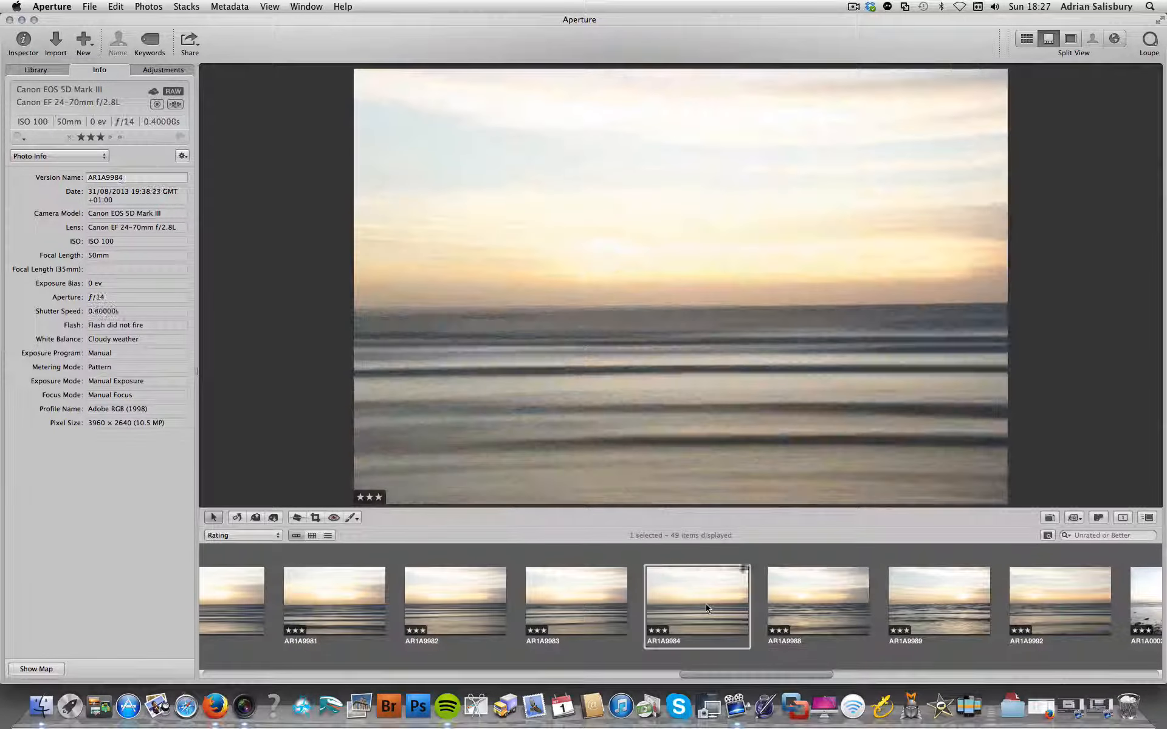
{"action": "left_click", "coordinate": [582, 600]}
{"action": "left_click", "coordinate": [462, 602]}
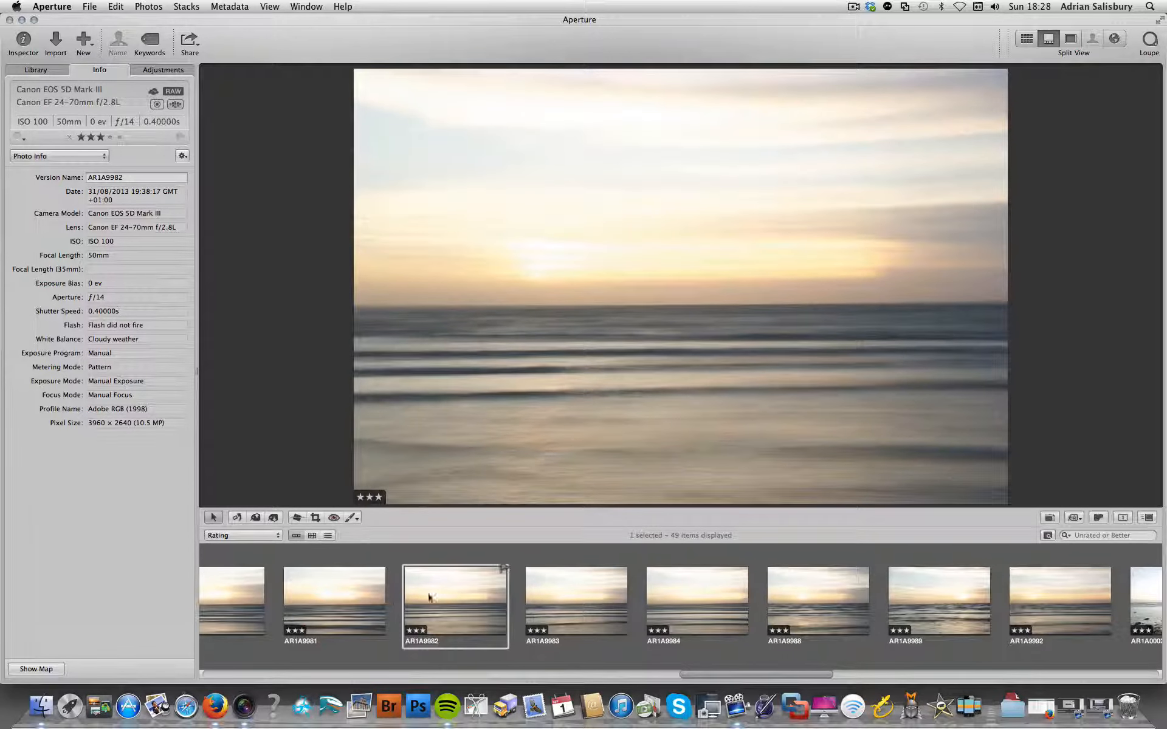
{"action": "left_click", "coordinate": [623, 606]}
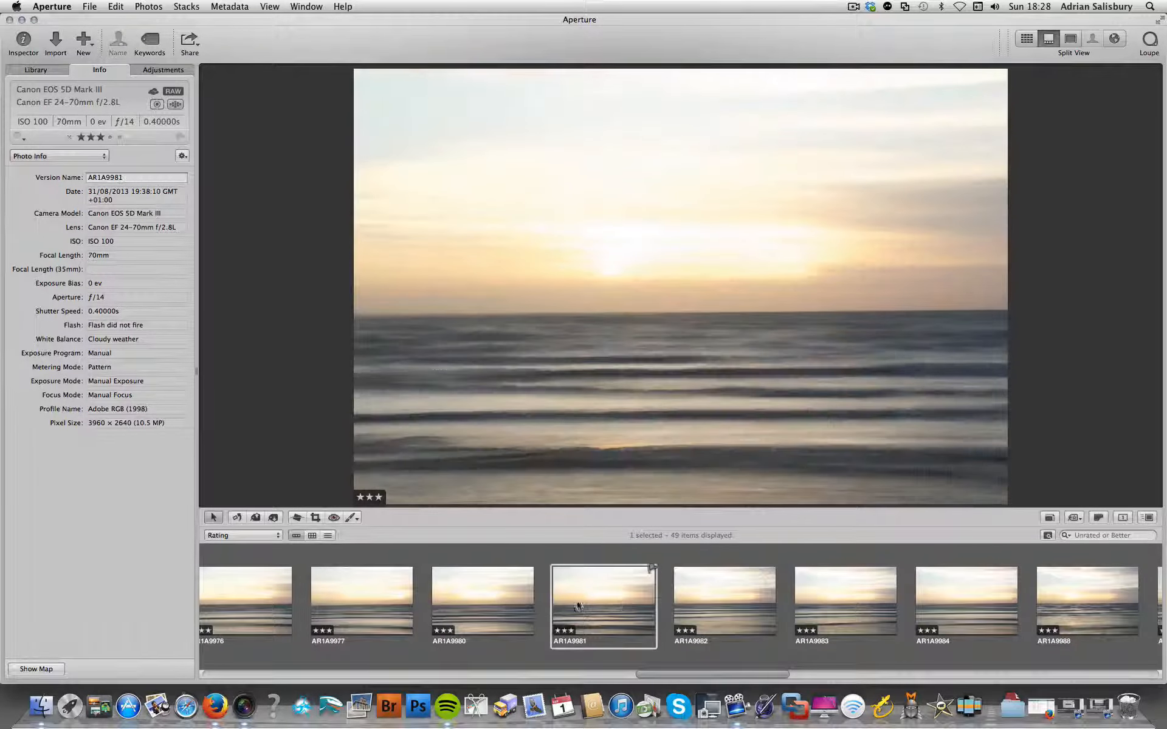
{"action": "left_click", "coordinate": [462, 606]}
{"action": "key", "text": "Left"}
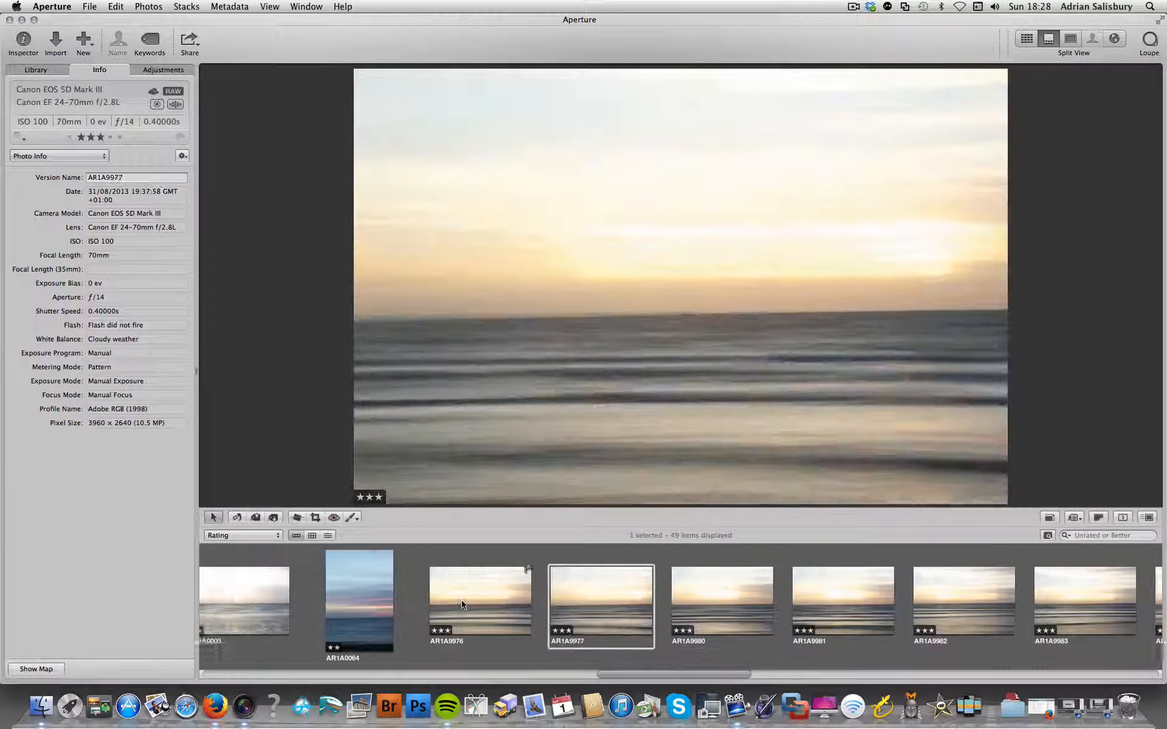
- Stamp the copied adjustments and four-star rating onto AR1A9980 and turn its white balance adjustment off
{"action": "key", "text": "Right"}
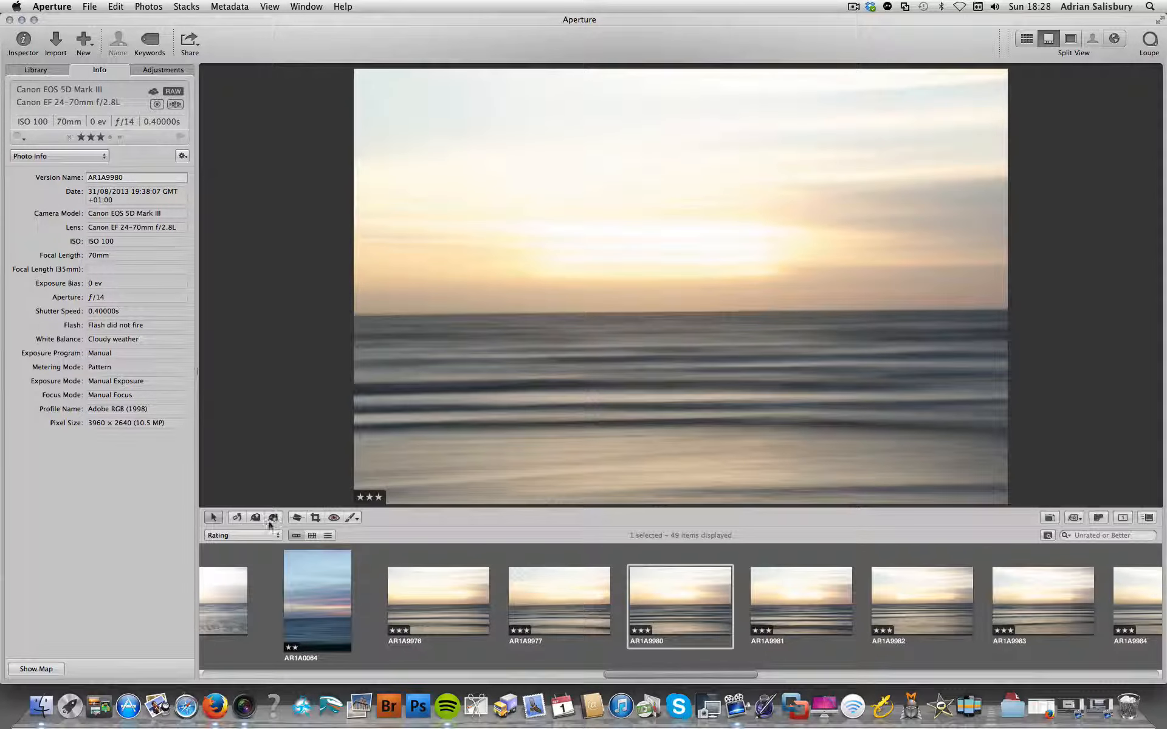
{"action": "left_click", "coordinate": [273, 517]}
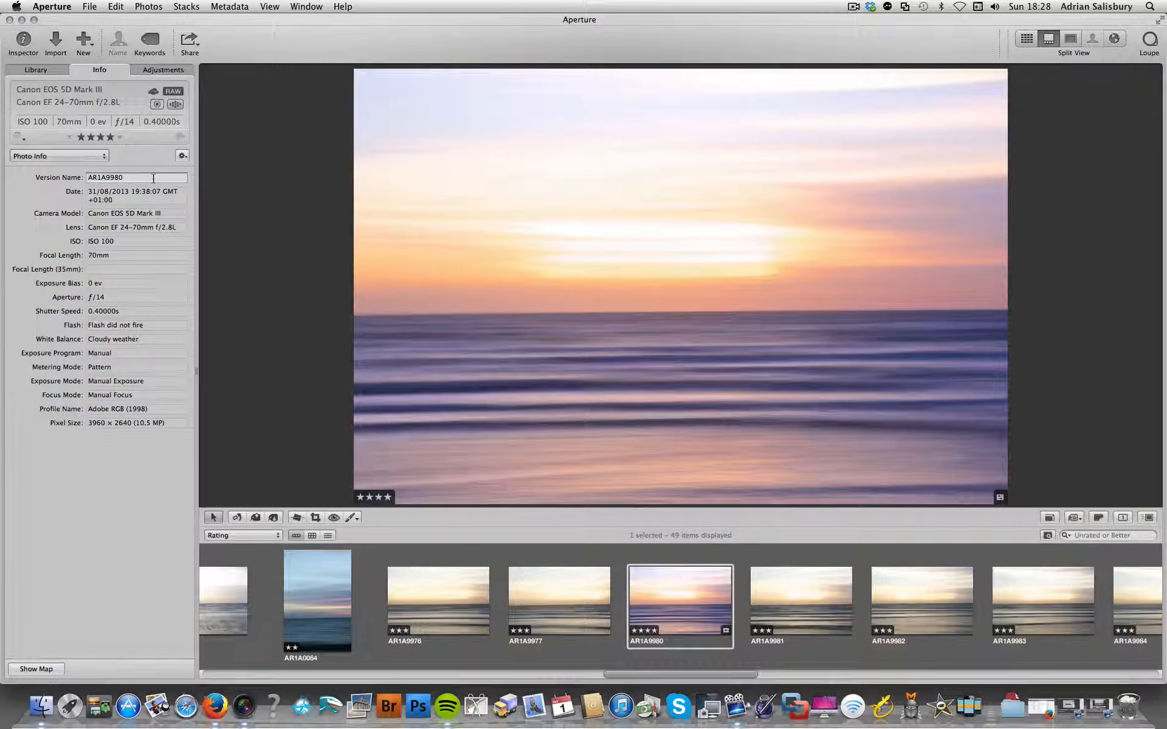
{"action": "left_click", "coordinate": [153, 70]}
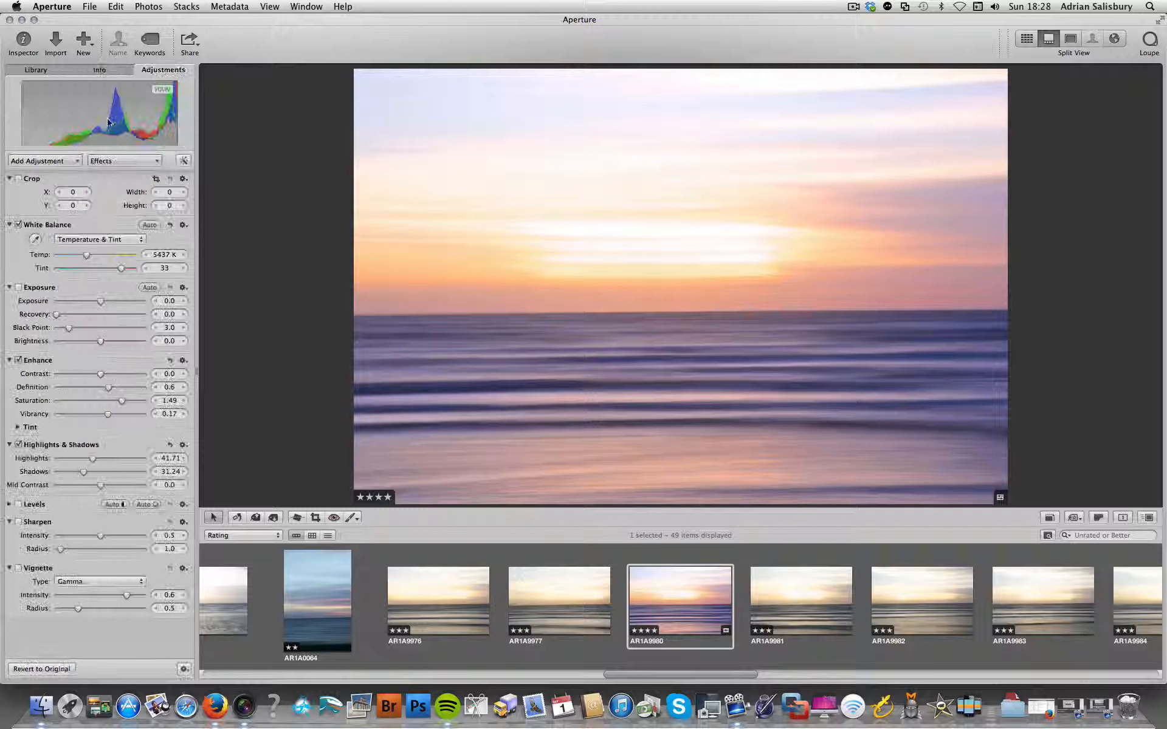
{"action": "left_click", "coordinate": [18, 224]}
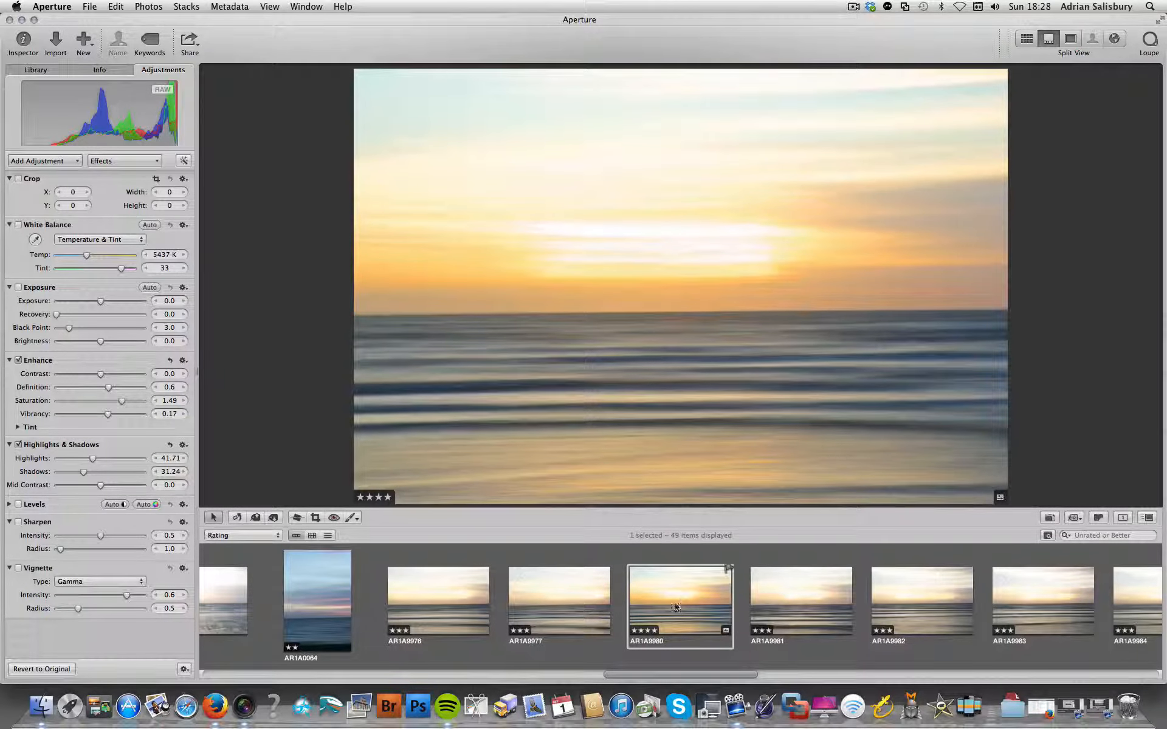
- Browse back through the lower-rated seascapes from AR1A9977 to the unrated wave shot AR1A9998
{"action": "key", "text": "Left"}
{"action": "key", "text": "Left"}
{"action": "key", "text": "Left"}
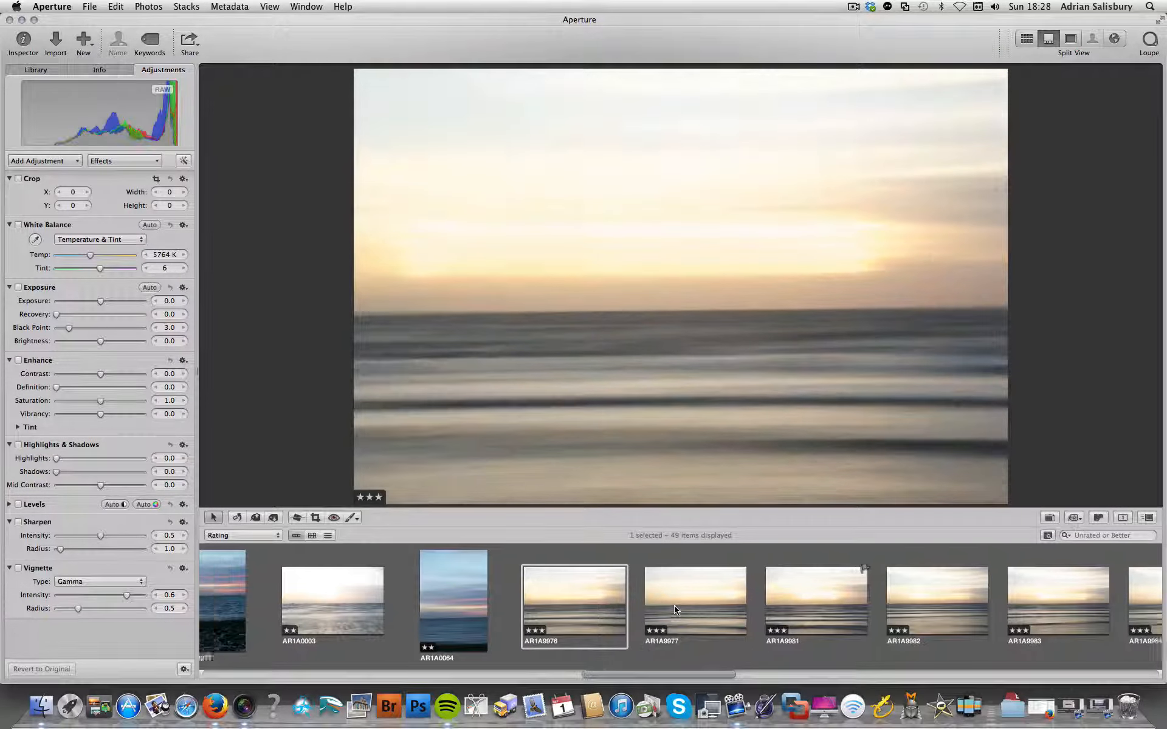
{"action": "key", "text": "Left"}
{"action": "key", "text": "Left"}
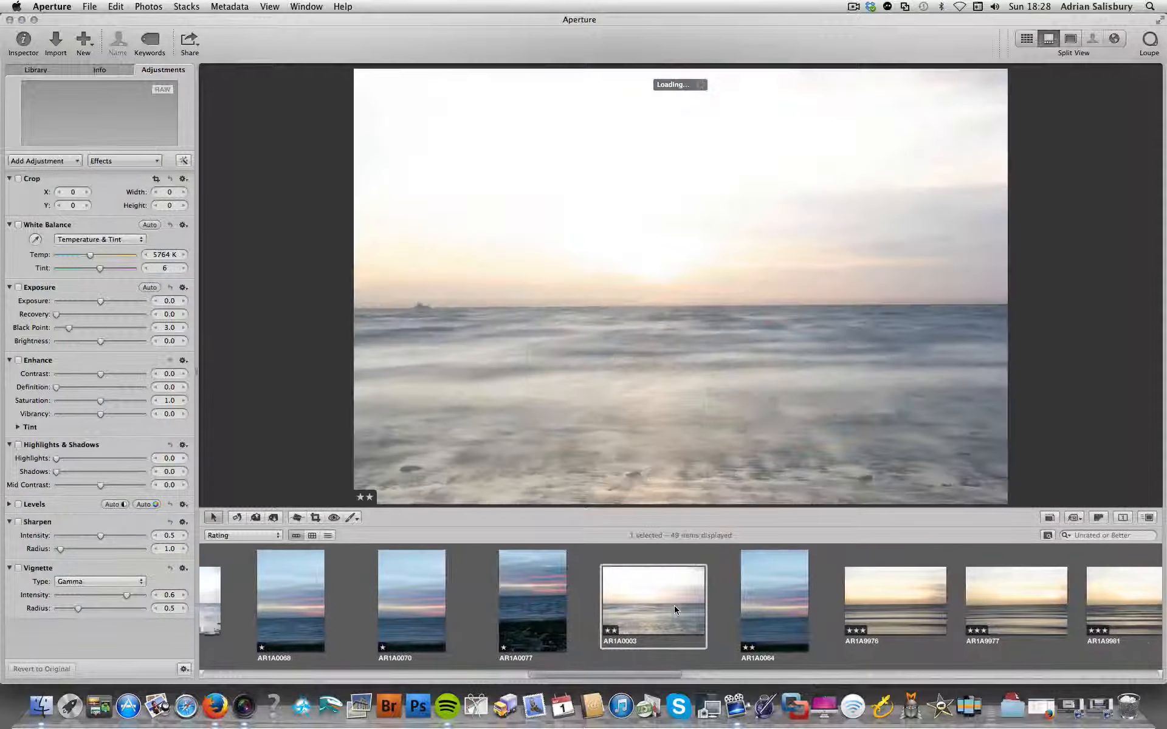
{"action": "key", "text": "Left"}
{"action": "key", "text": "Left"}
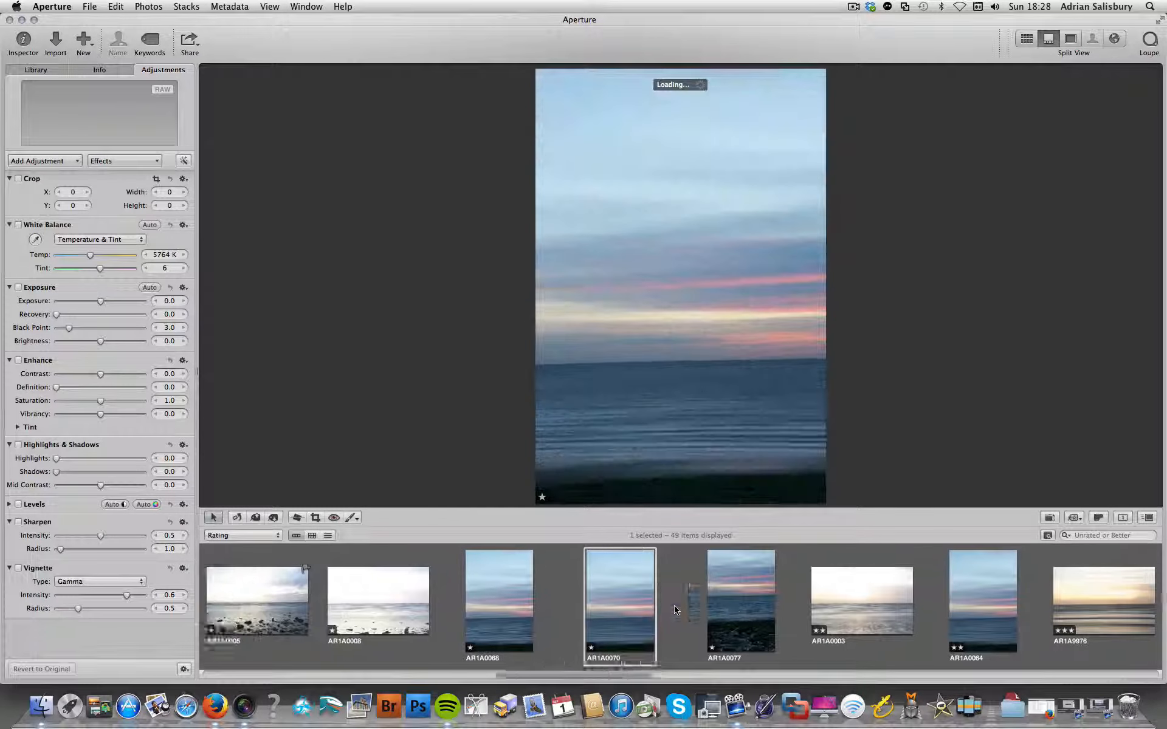
{"action": "key", "text": "Left"}
{"action": "key", "text": "Left"}
{"action": "key", "text": "Left"}
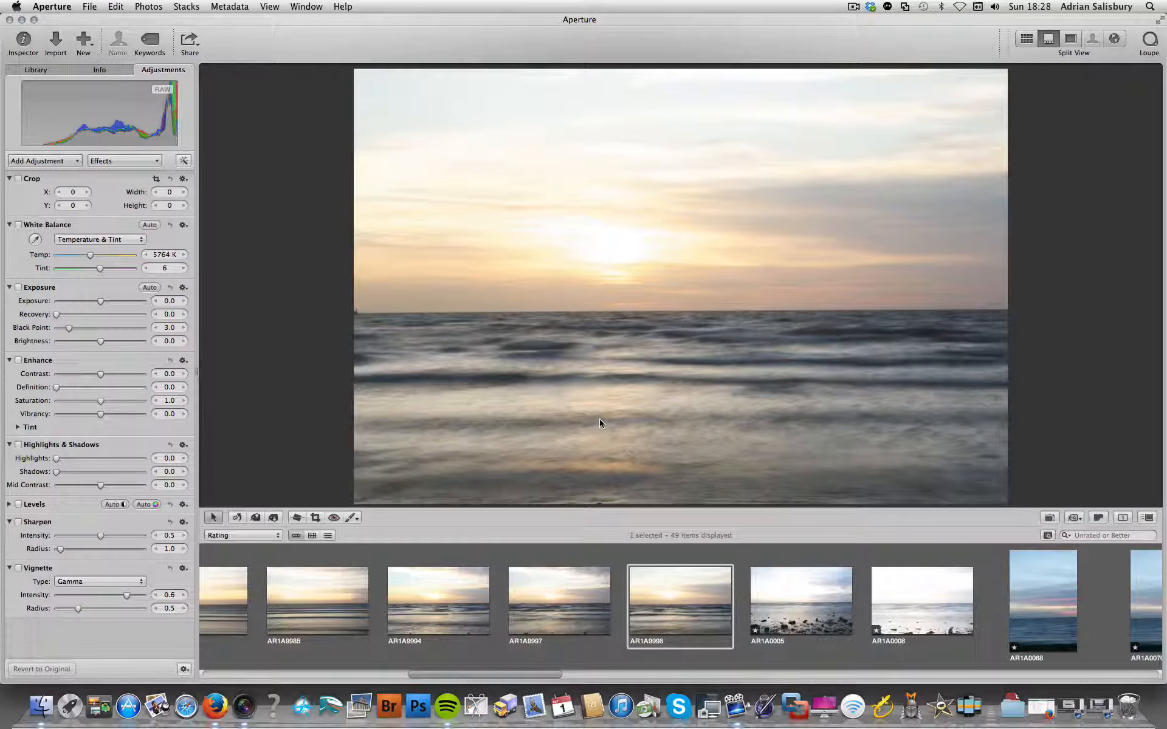
- Inspect AR1A9998's sky and waves at 100% and set its definition to 0.89
{"action": "key", "text": "z"}
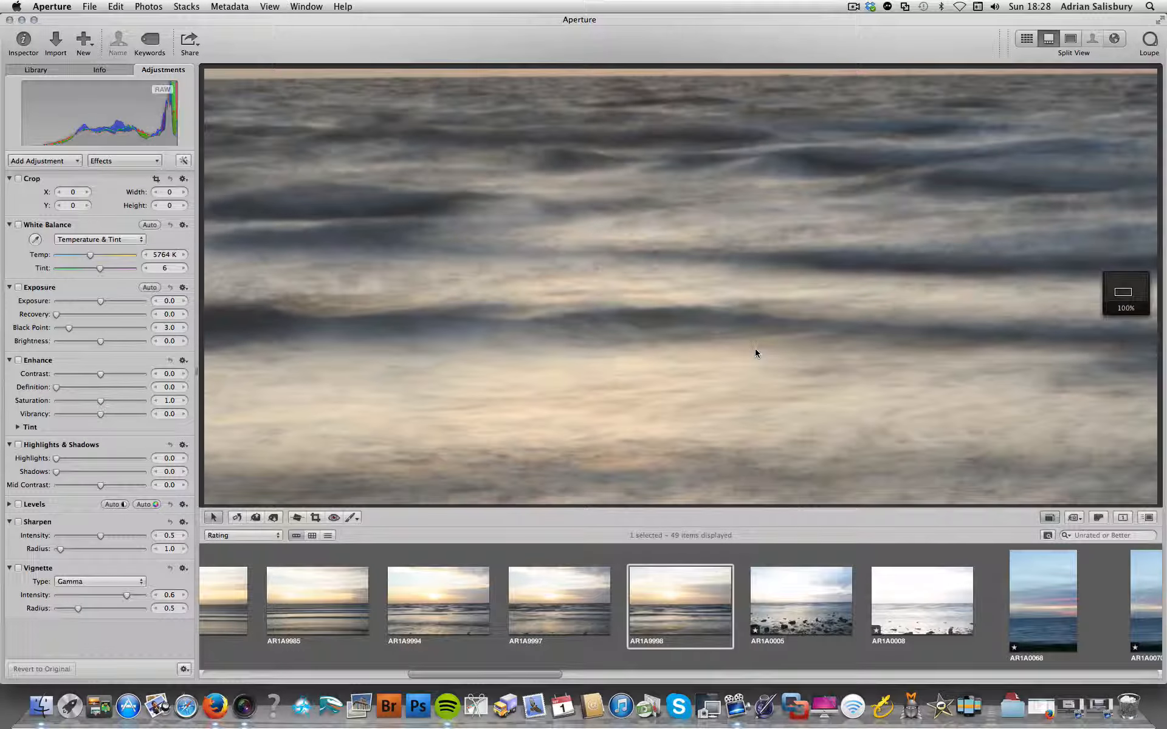
{"action": "scroll", "coordinate": [847, 341], "scroll_direction": "up", "scroll_amount": 9}
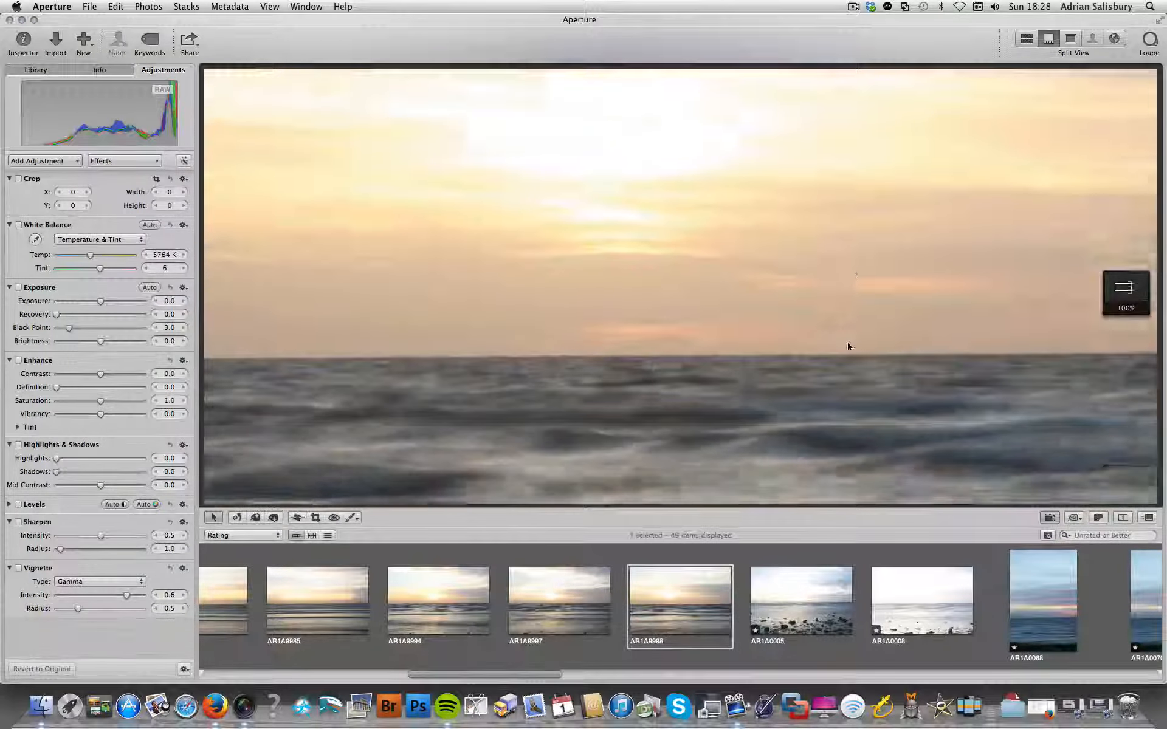
{"action": "scroll", "coordinate": [847, 342], "scroll_direction": "down", "scroll_amount": 11}
{"action": "scroll", "coordinate": [848, 343], "scroll_direction": "up", "scroll_amount": 3}
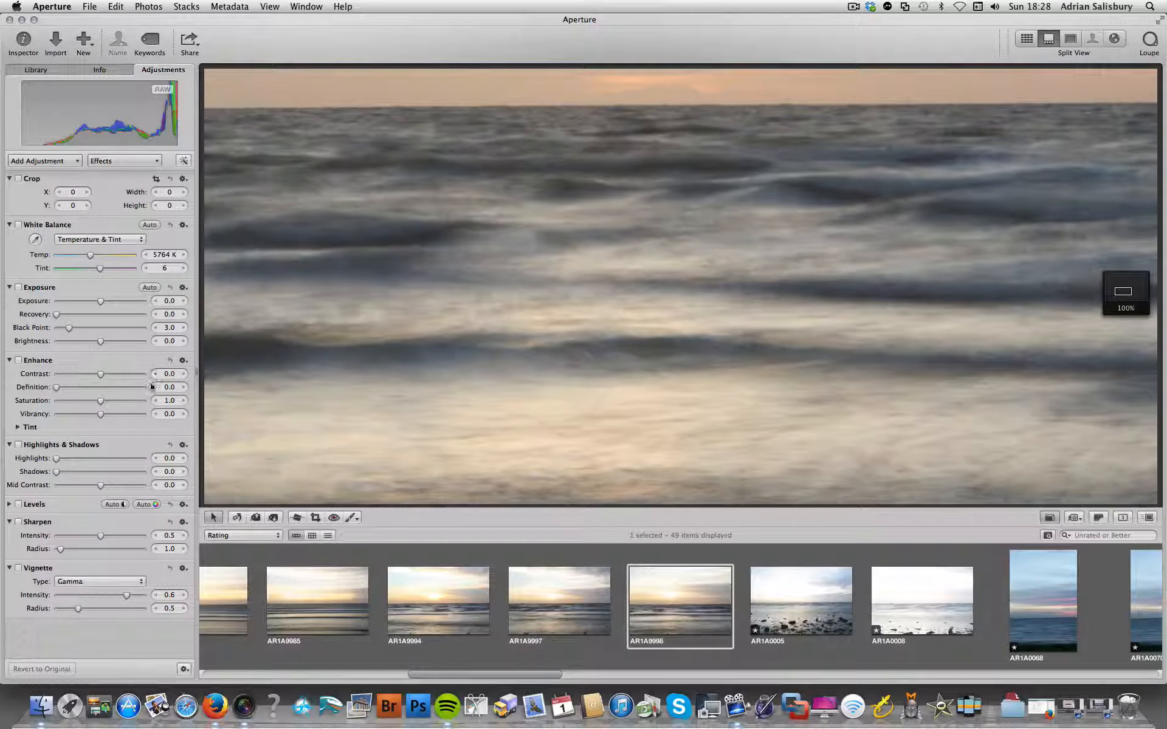
{"action": "left_click_drag", "start_coordinate": [56, 387], "coordinate": [135, 387]}
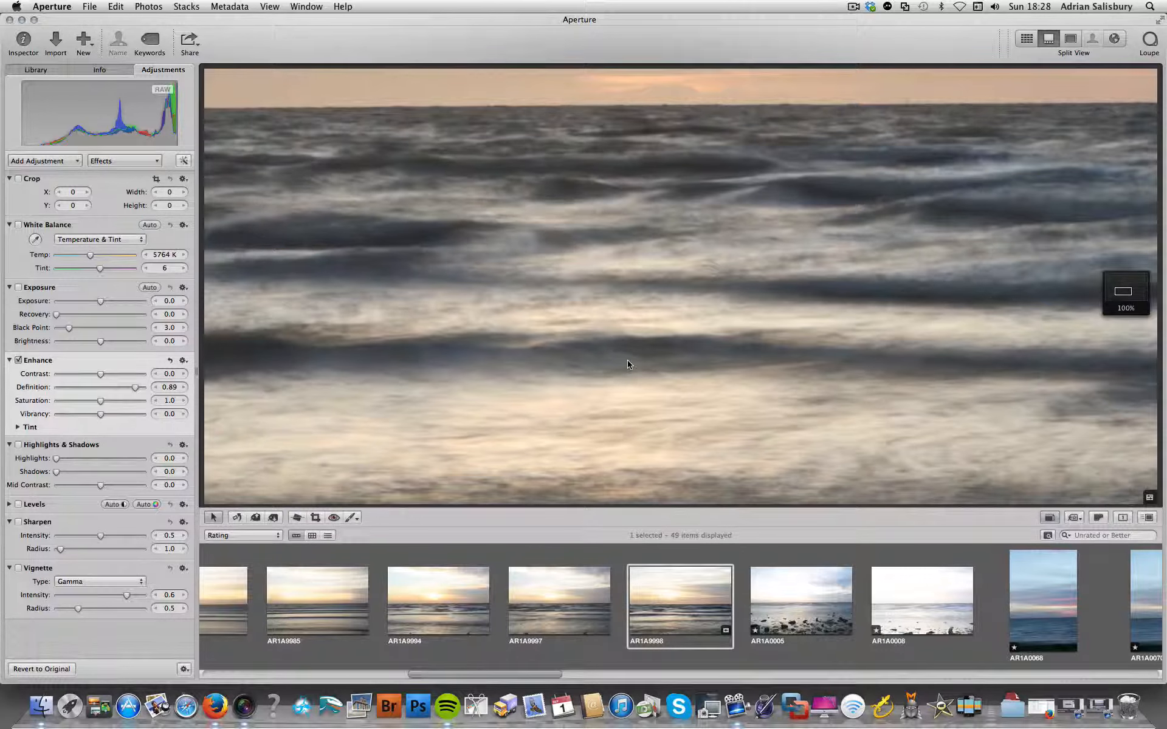
{"action": "key", "text": "z"}
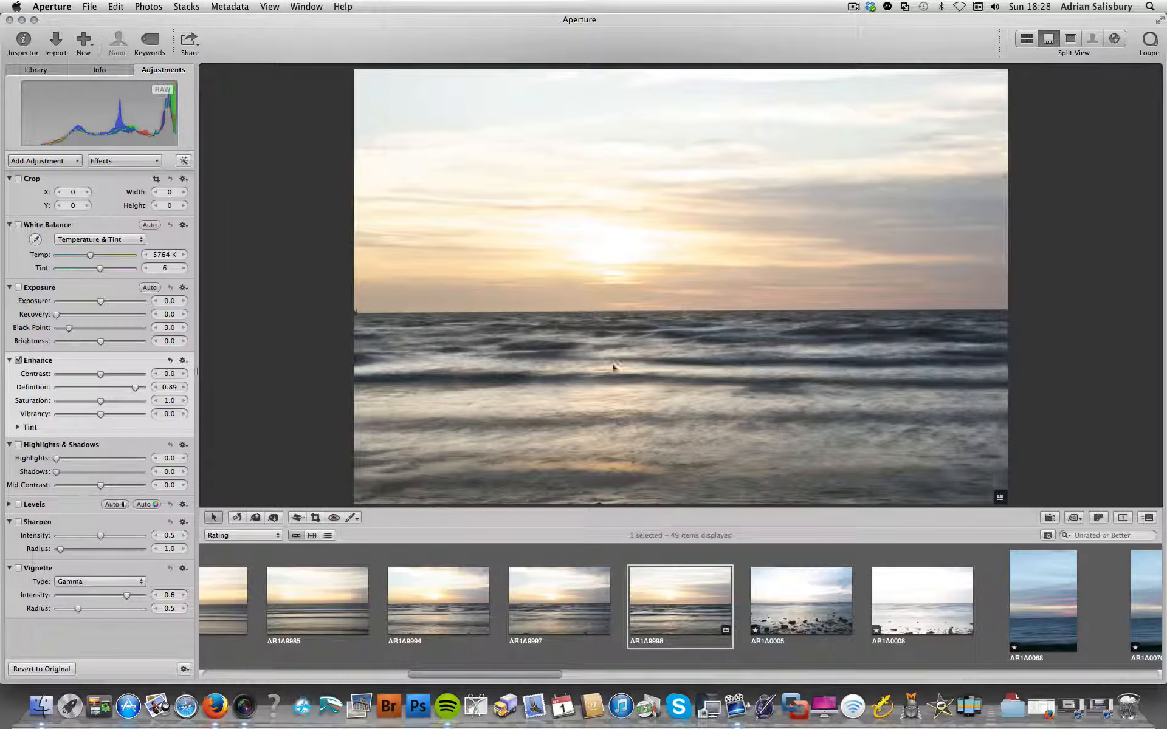
- Open the edited five-star sunset seascape AR1A0058 among the highest-rated photos
{"action": "scroll", "coordinate": [732, 589], "scroll_direction": "down", "scroll_amount": 5}
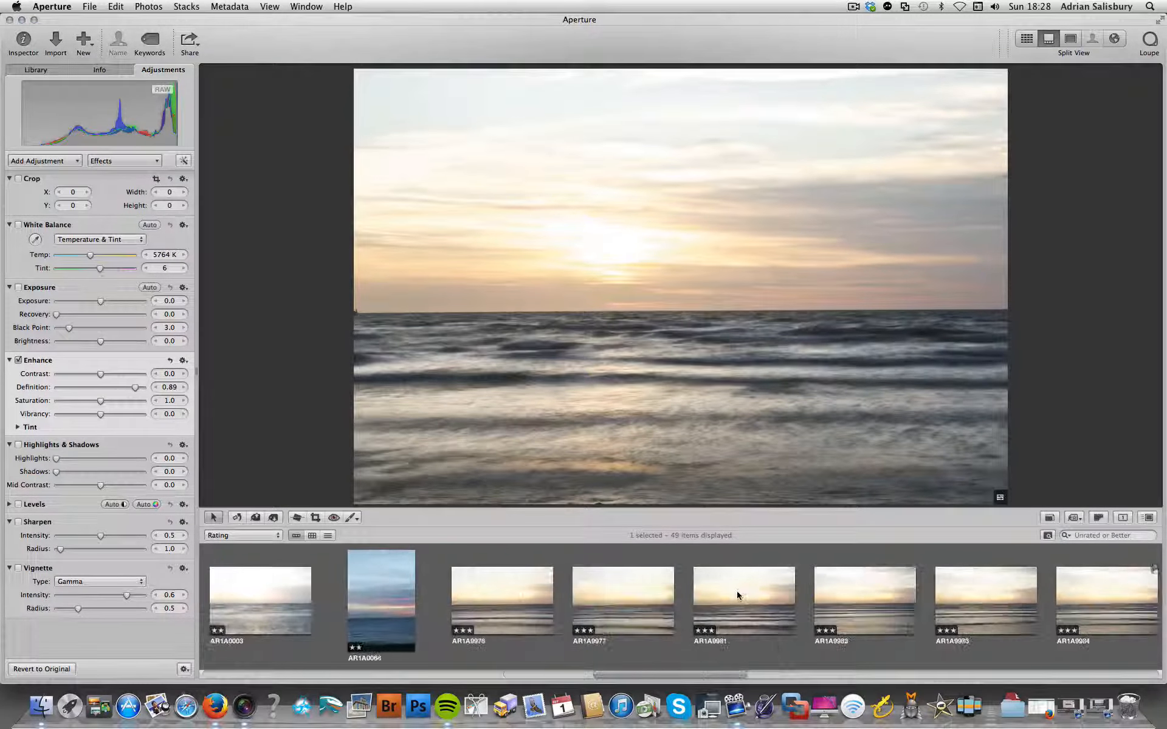
{"action": "scroll", "coordinate": [736, 595], "scroll_direction": "down", "scroll_amount": 15}
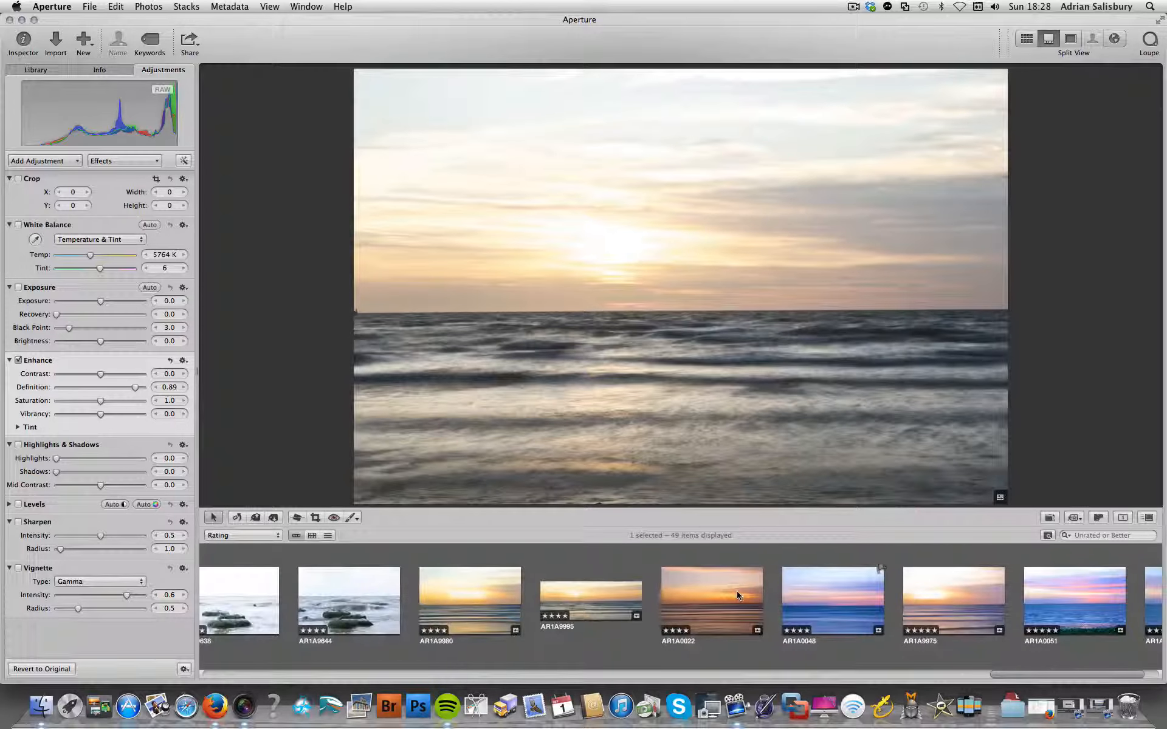
{"action": "scroll", "coordinate": [737, 593], "scroll_direction": "down", "scroll_amount": 2}
{"action": "left_click", "coordinate": [1111, 607]}
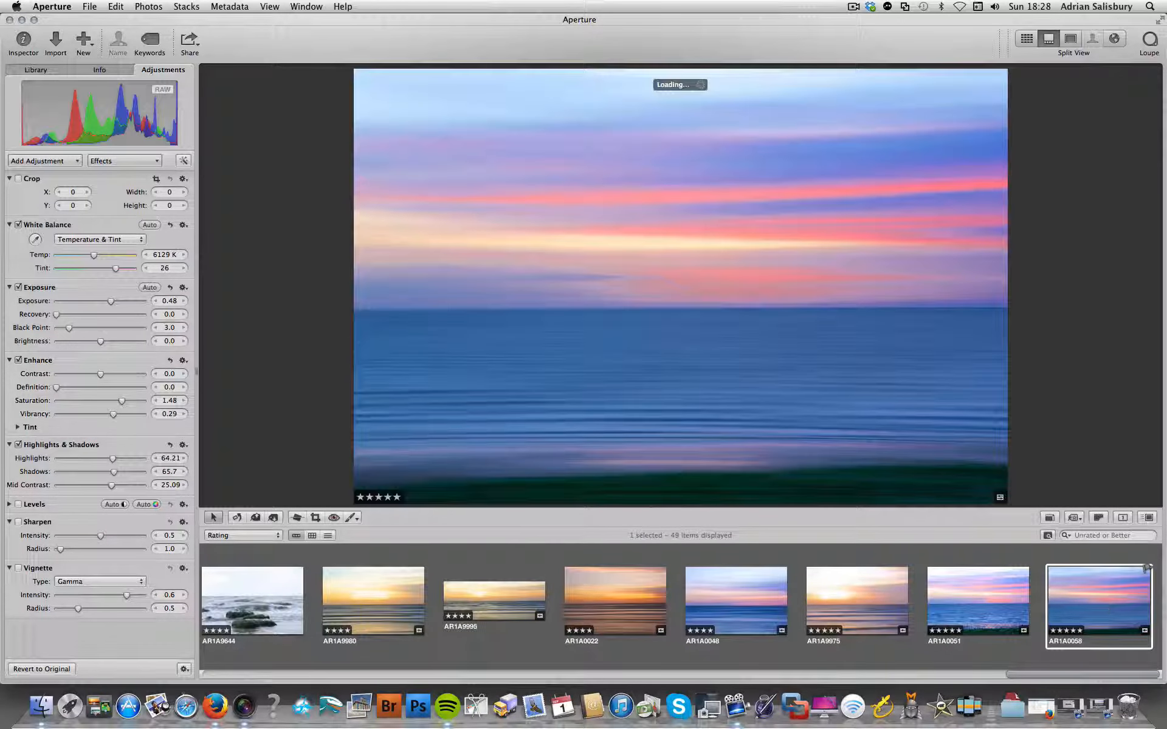